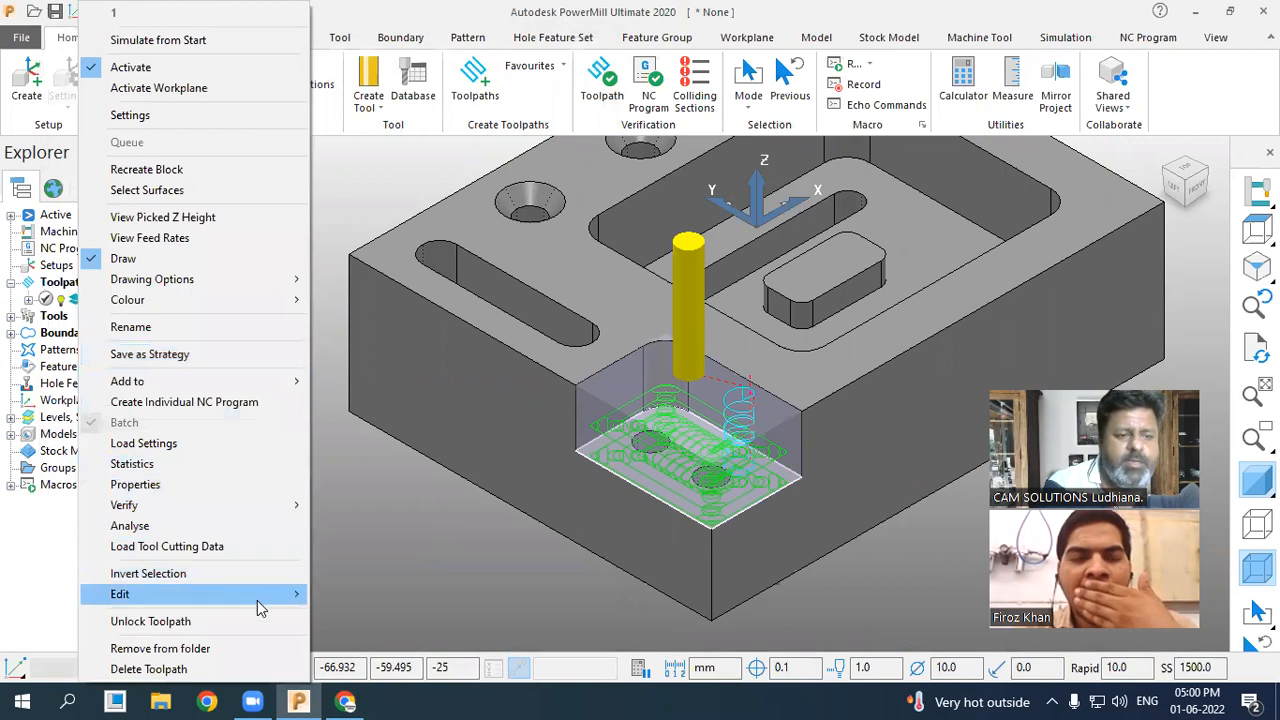
# Simulate toolpath 1 from its start and inspect the tool's cutting levels in the corner pocket from the front view.
pyautogui.click(192, 40)
pyautogui.click(390, 80)
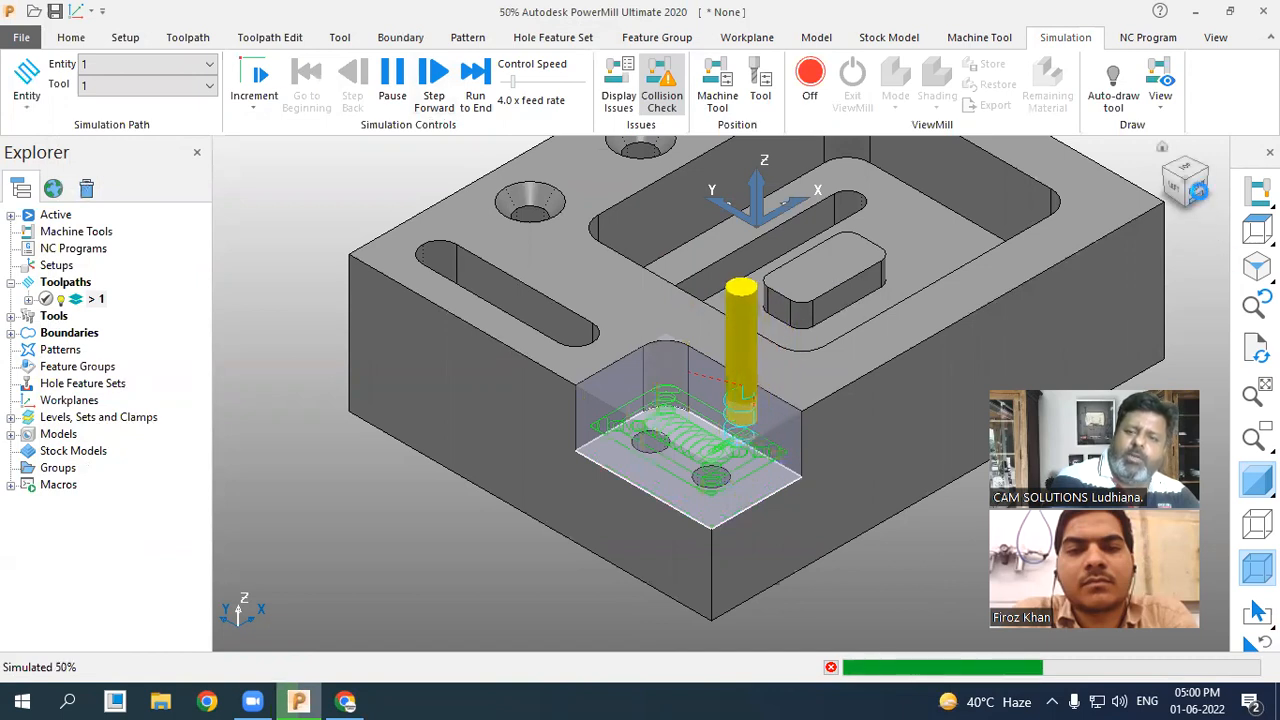
pyautogui.click(1198, 190)
pyautogui.scroll(3, 345, 418)
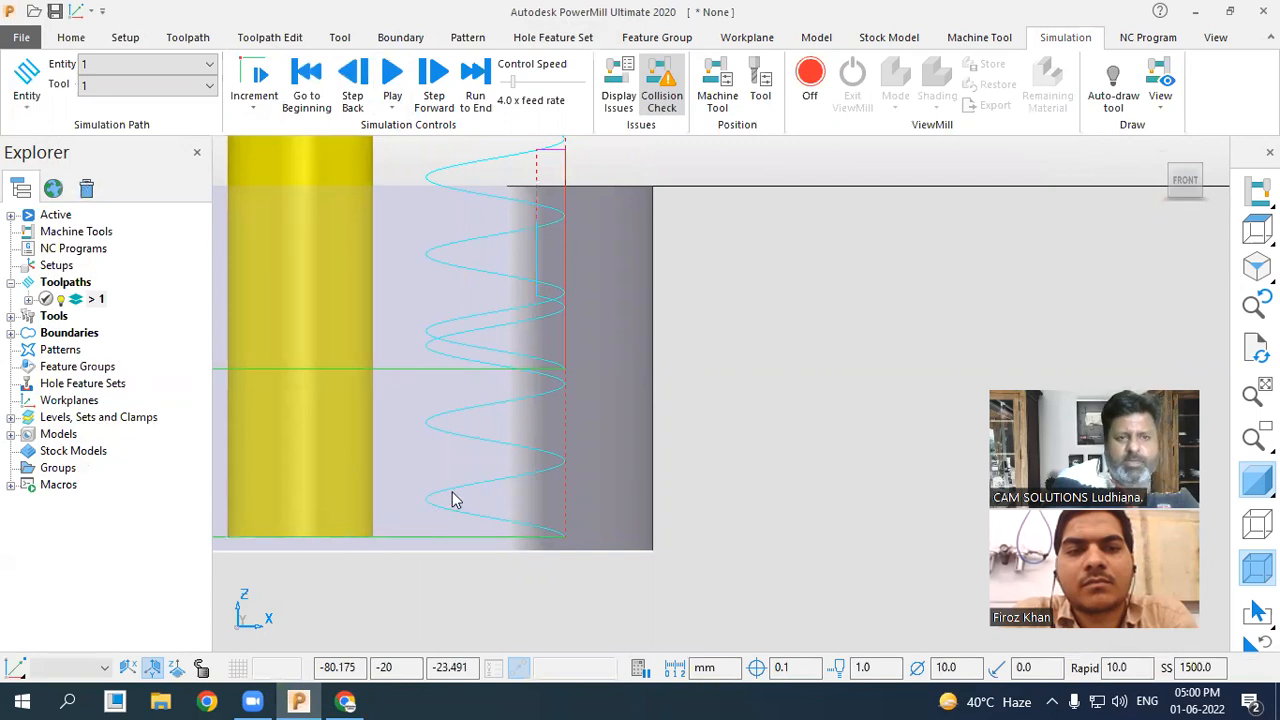
pyautogui.scroll(-4, 422, 495)
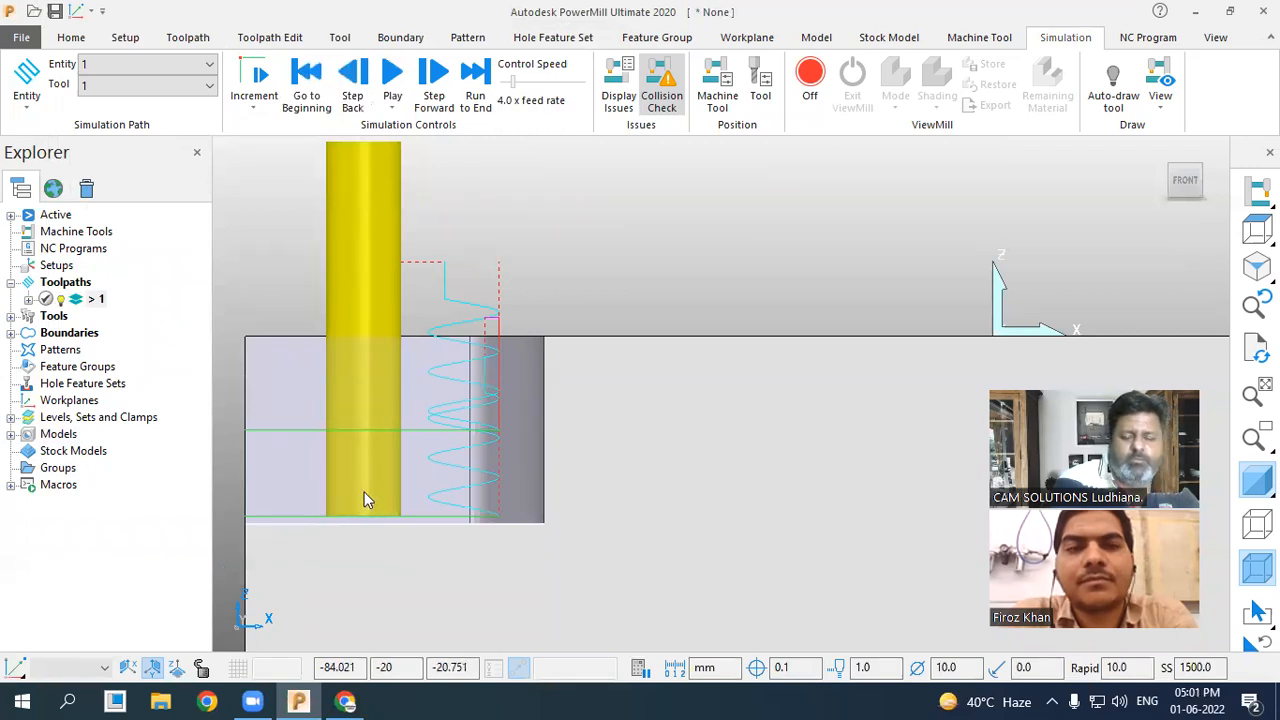
# Open a new end mill definition, examine its tip length and diameter, and close it.
pyautogui.click(80, 42)
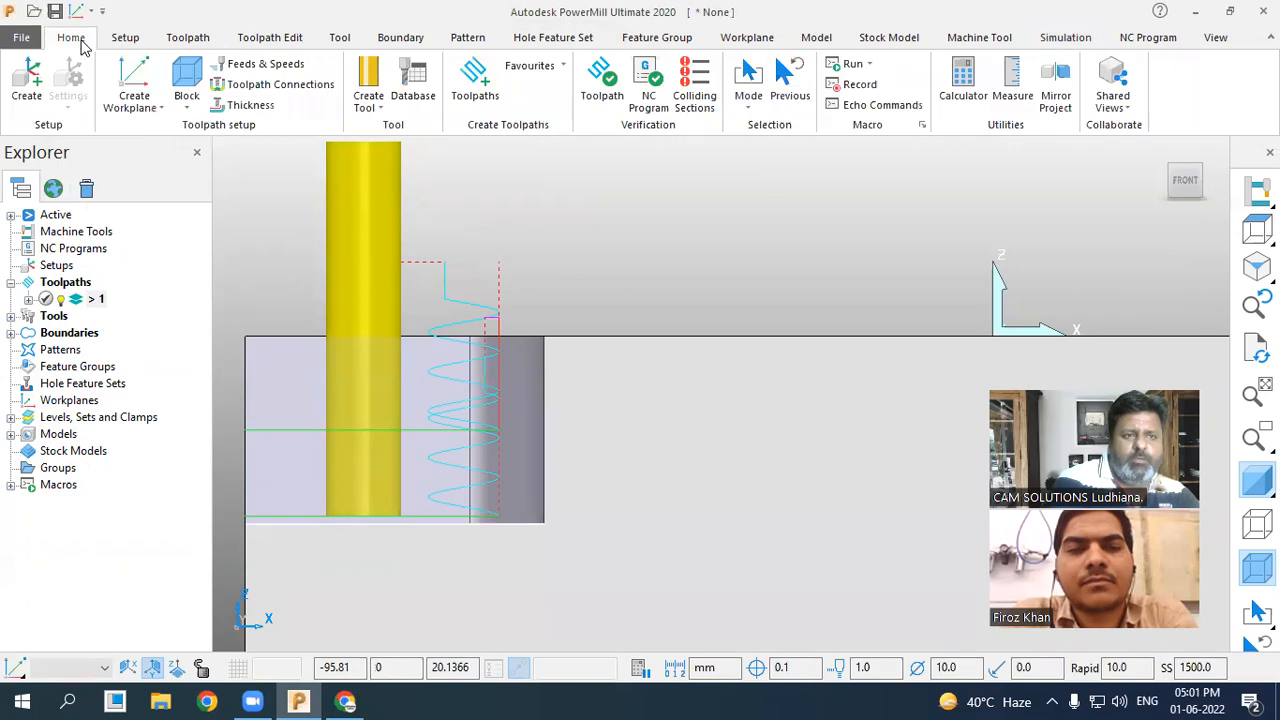
pyautogui.click(353, 76)
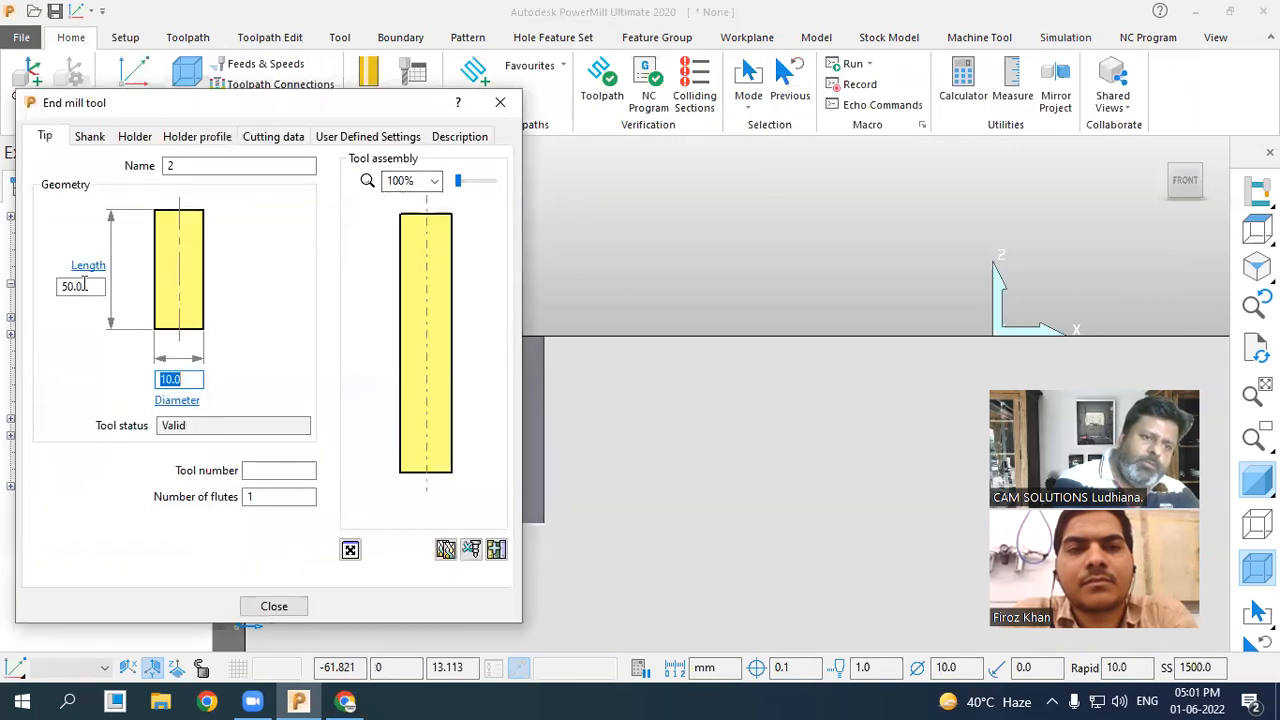
pyautogui.doubleClick(84, 286)
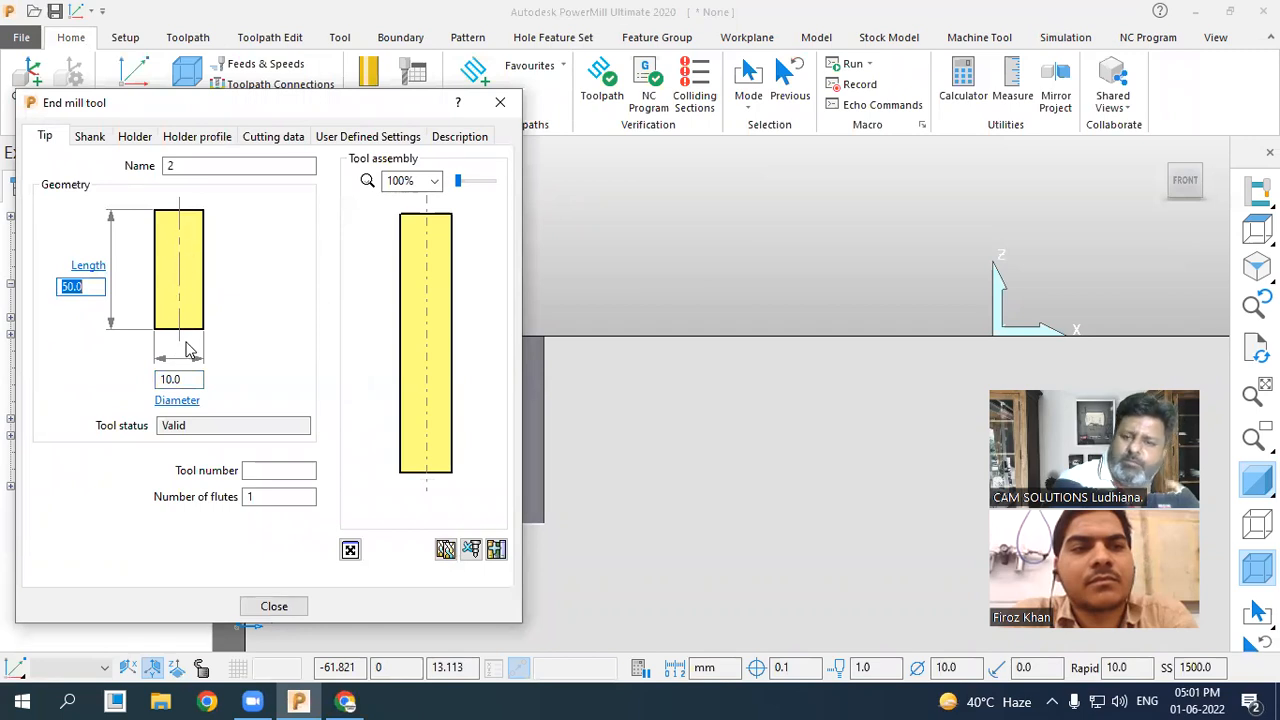
pyautogui.doubleClick(92, 287)
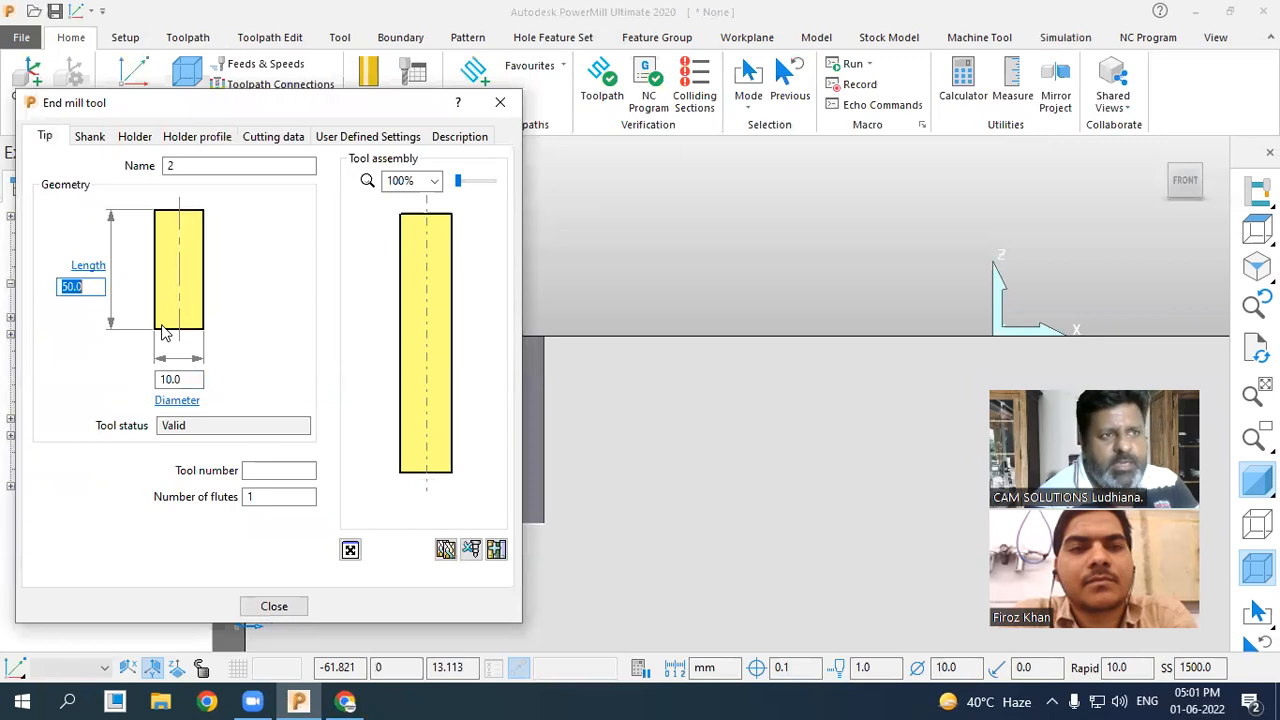
pyautogui.click(286, 606)
pyautogui.scroll(-3, 482, 323)
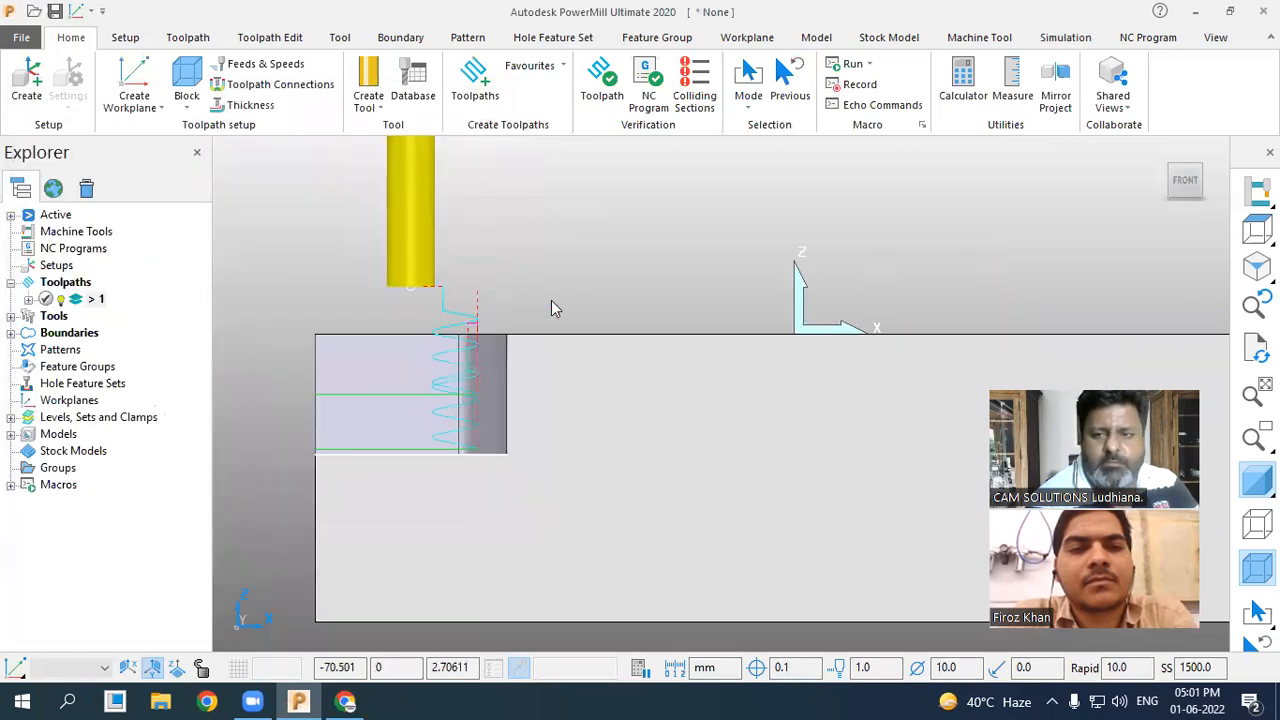
# Open the settings of toolpath 1 and make its model area clearance parameters editable.
pyautogui.click(1257, 267)
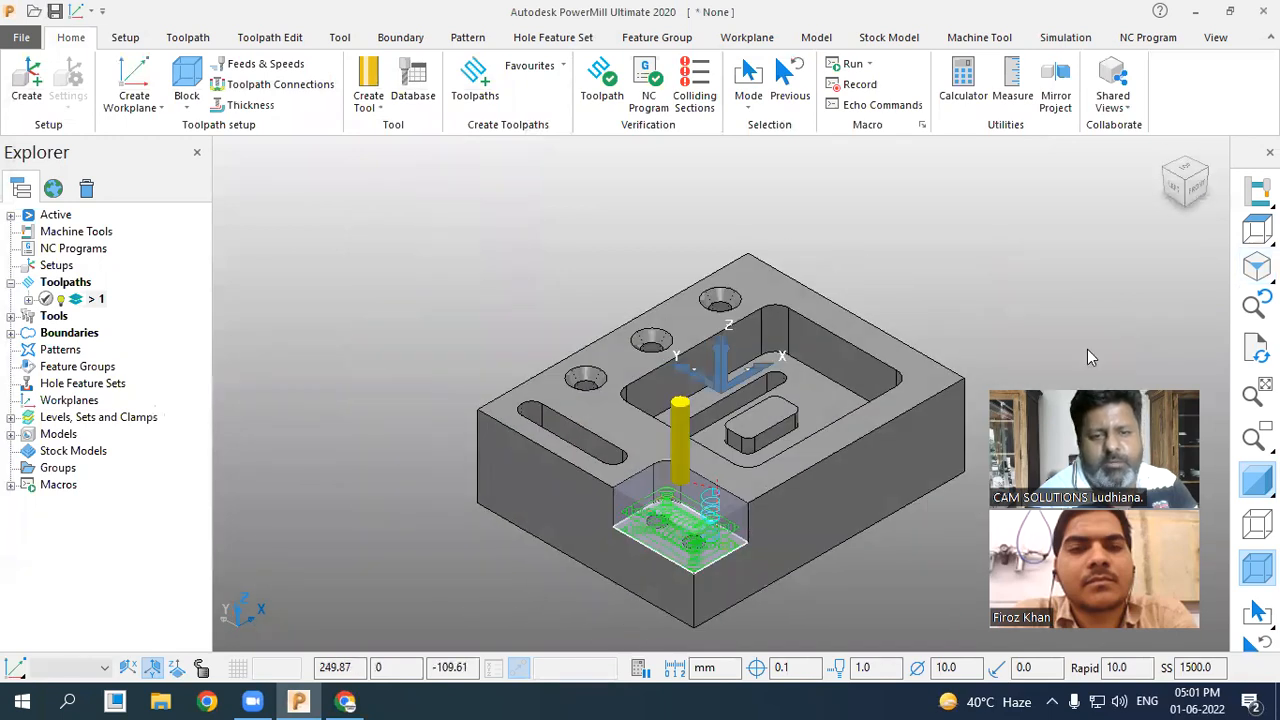
pyautogui.scroll(3, 780, 548)
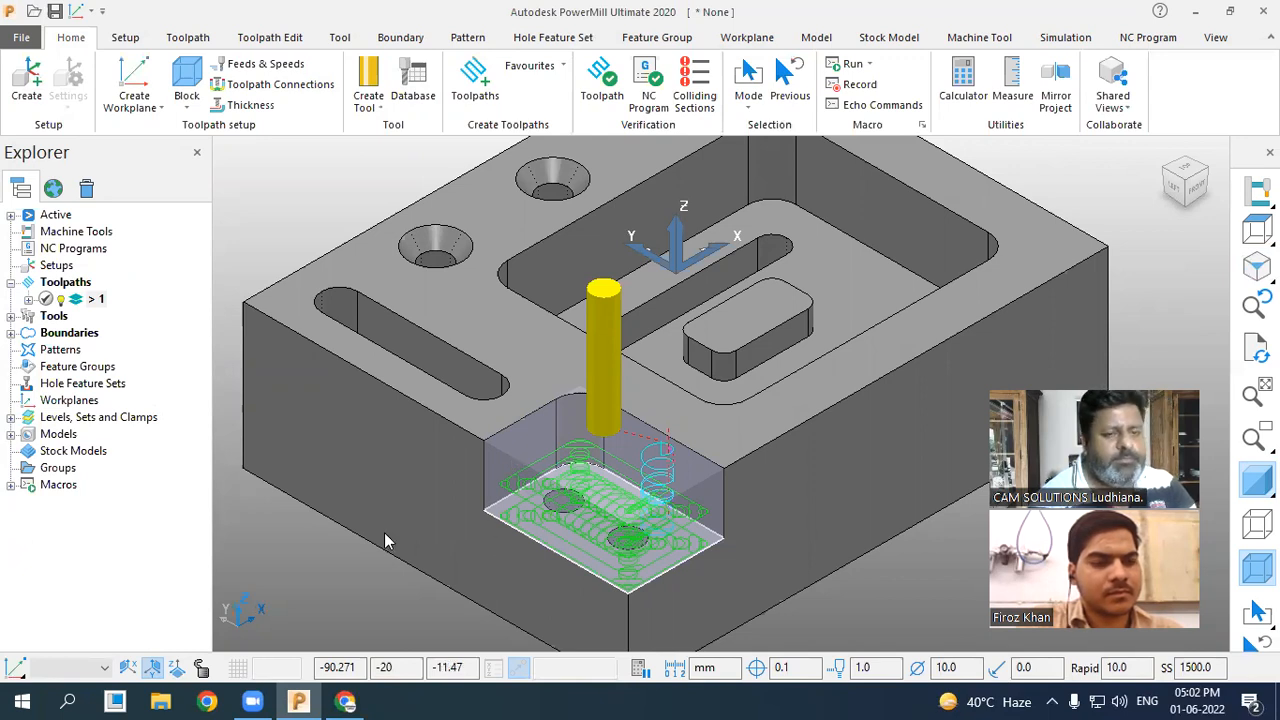
pyautogui.scroll(-2, 395, 490)
pyautogui.scroll(1, 565, 590)
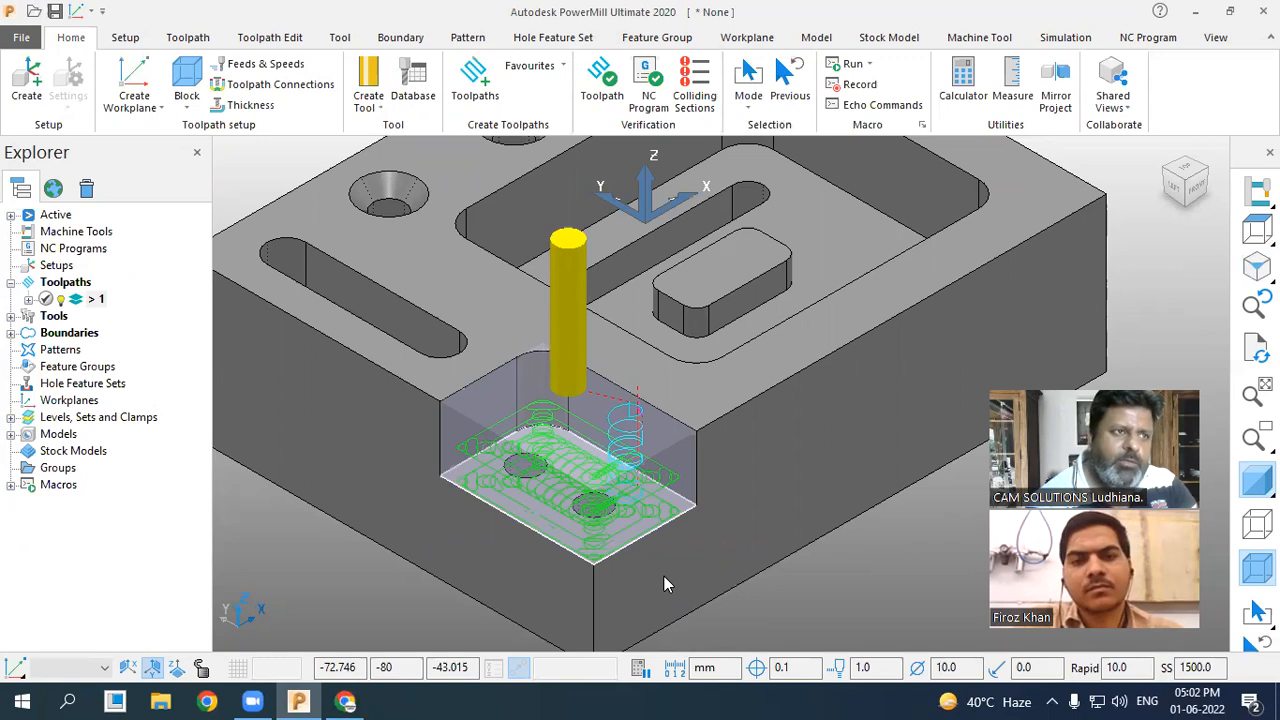
pyautogui.rightClick(98, 299)
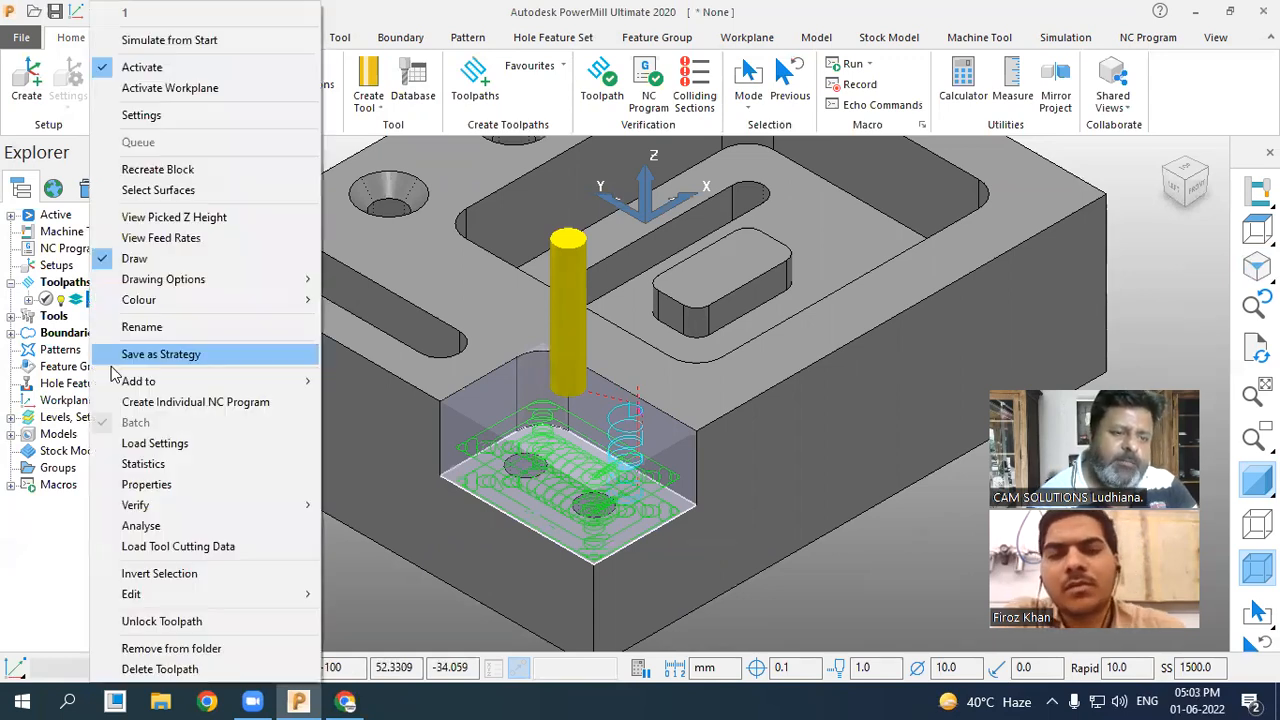
pyautogui.click(161, 117)
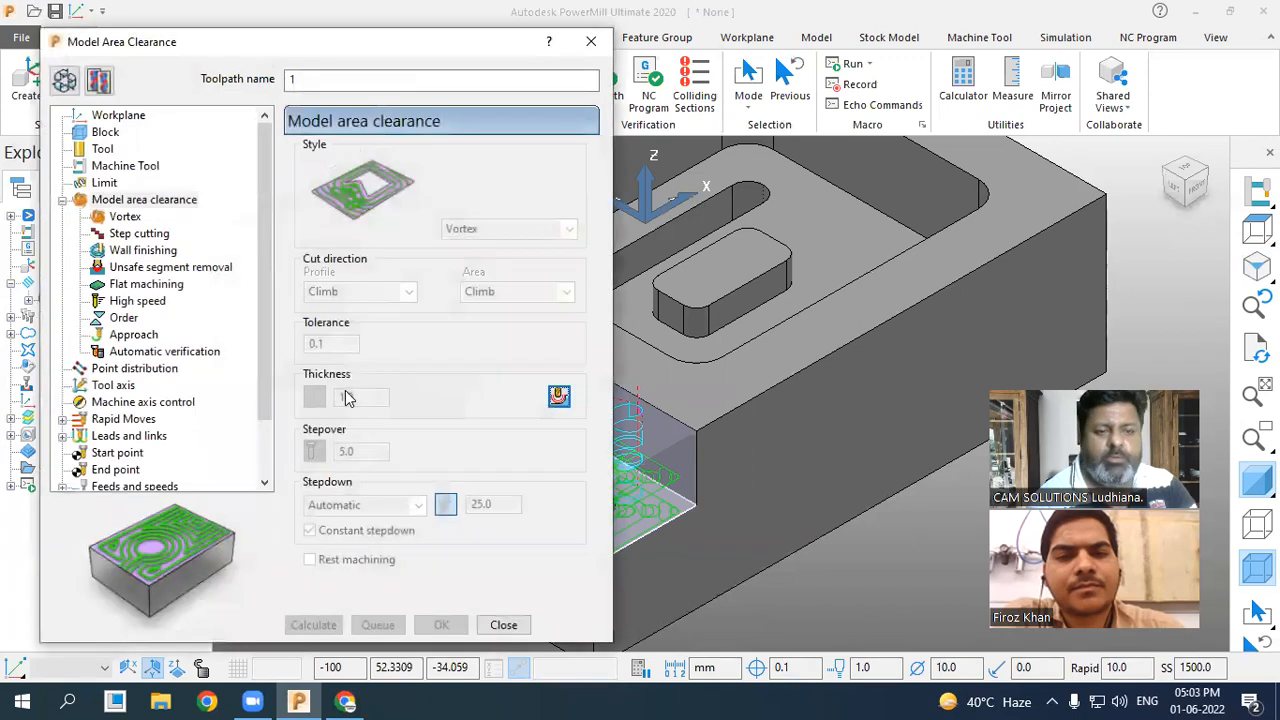
pyautogui.click(64, 84)
# Review the toolpath's stepdown value and expand its leads and links settings.
pyautogui.doubleClick(500, 504)
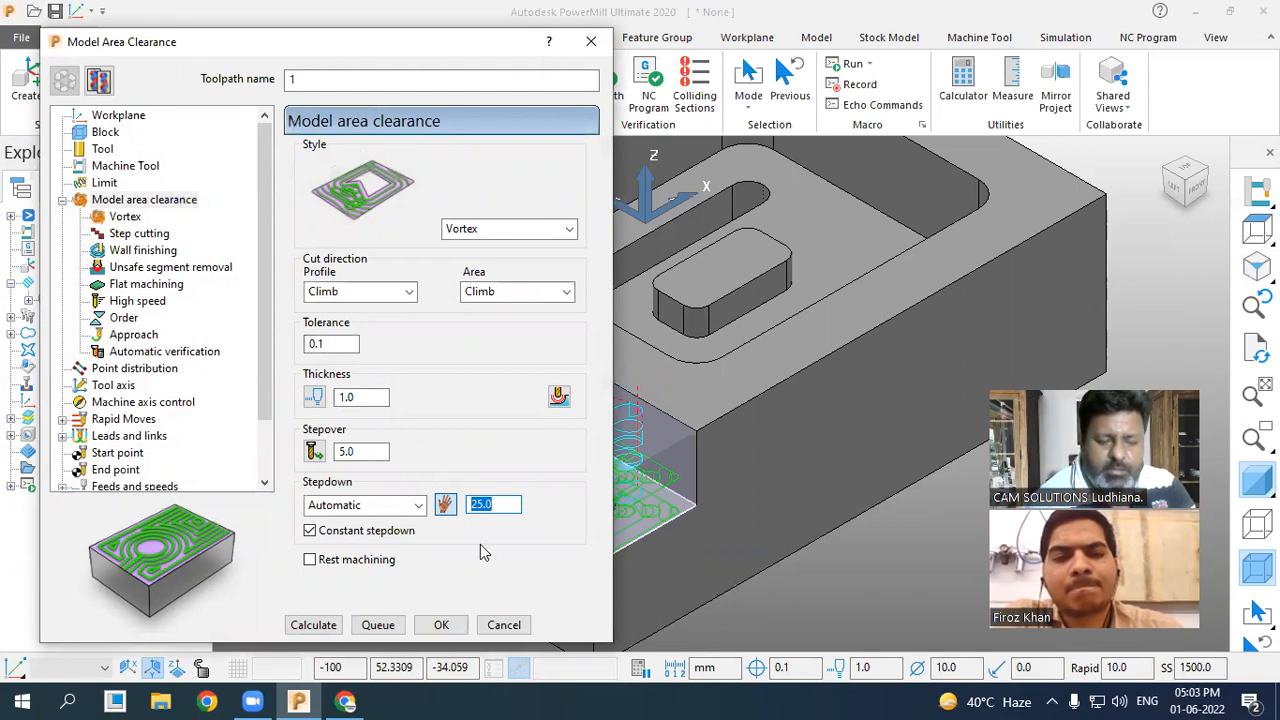
pyautogui.scroll(-1, 257, 354)
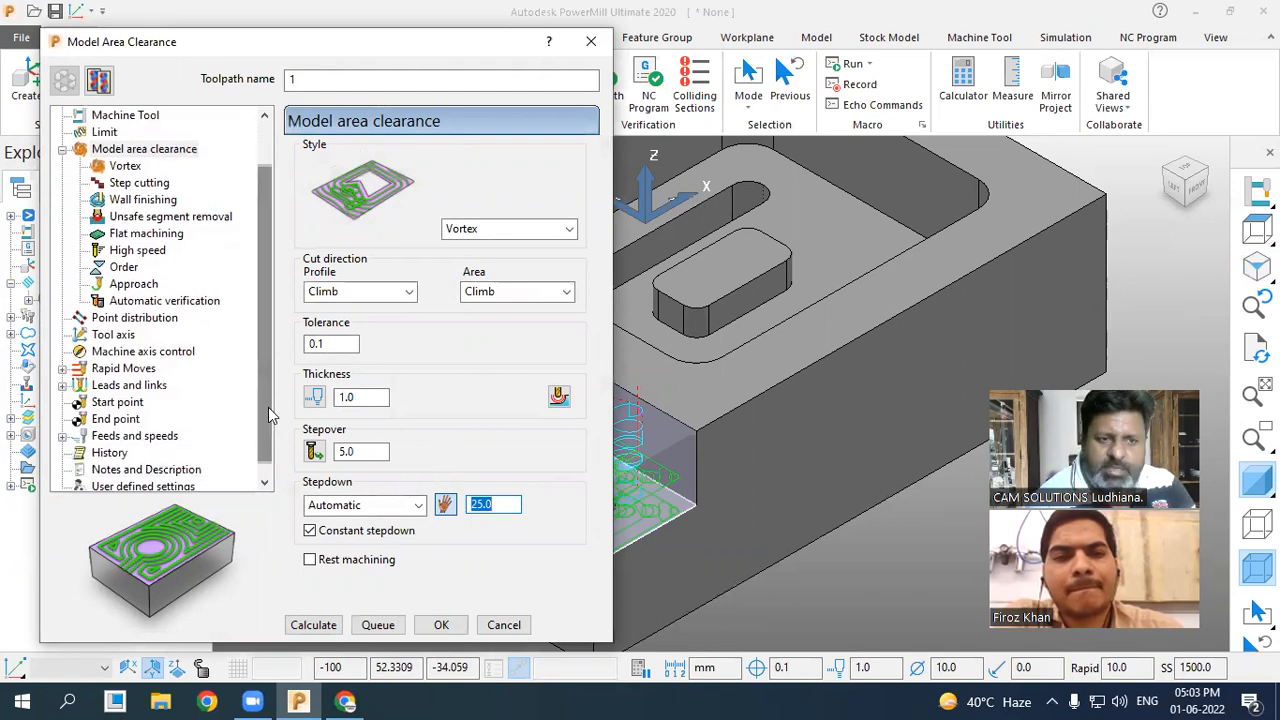
pyautogui.doubleClick(487, 504)
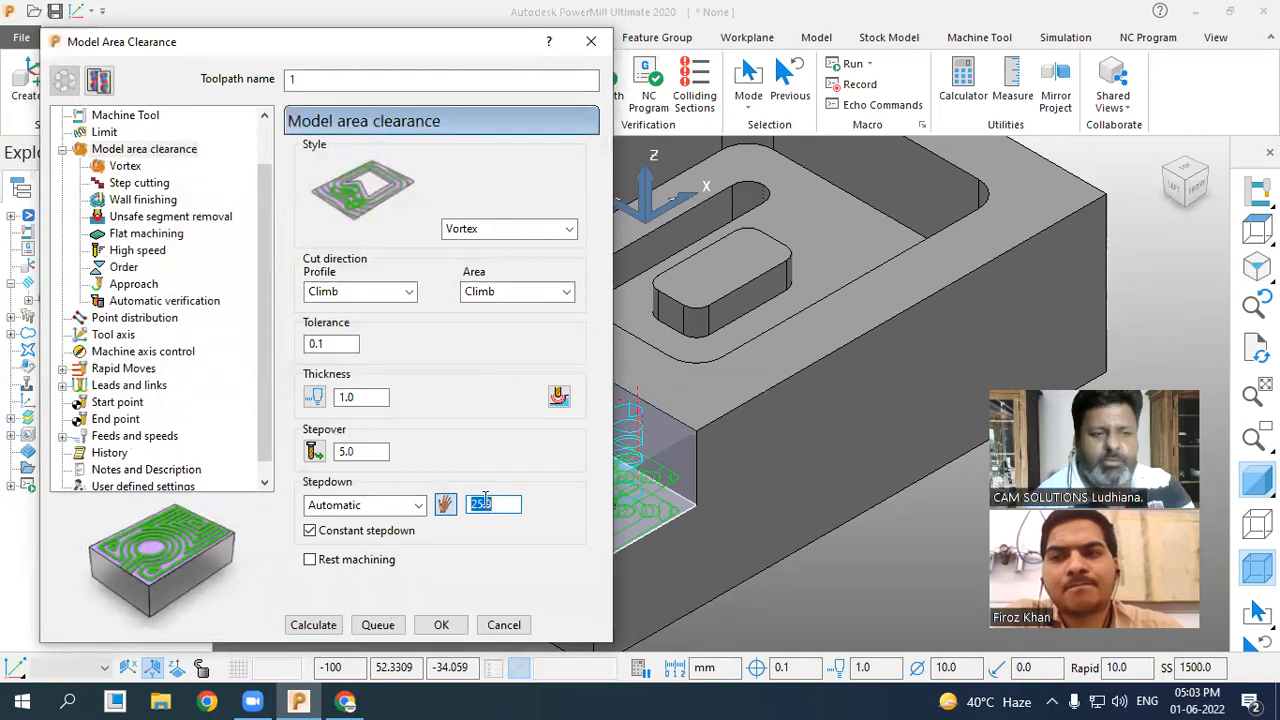
pyautogui.moveTo(268, 398); pyautogui.dragTo(265, 427)
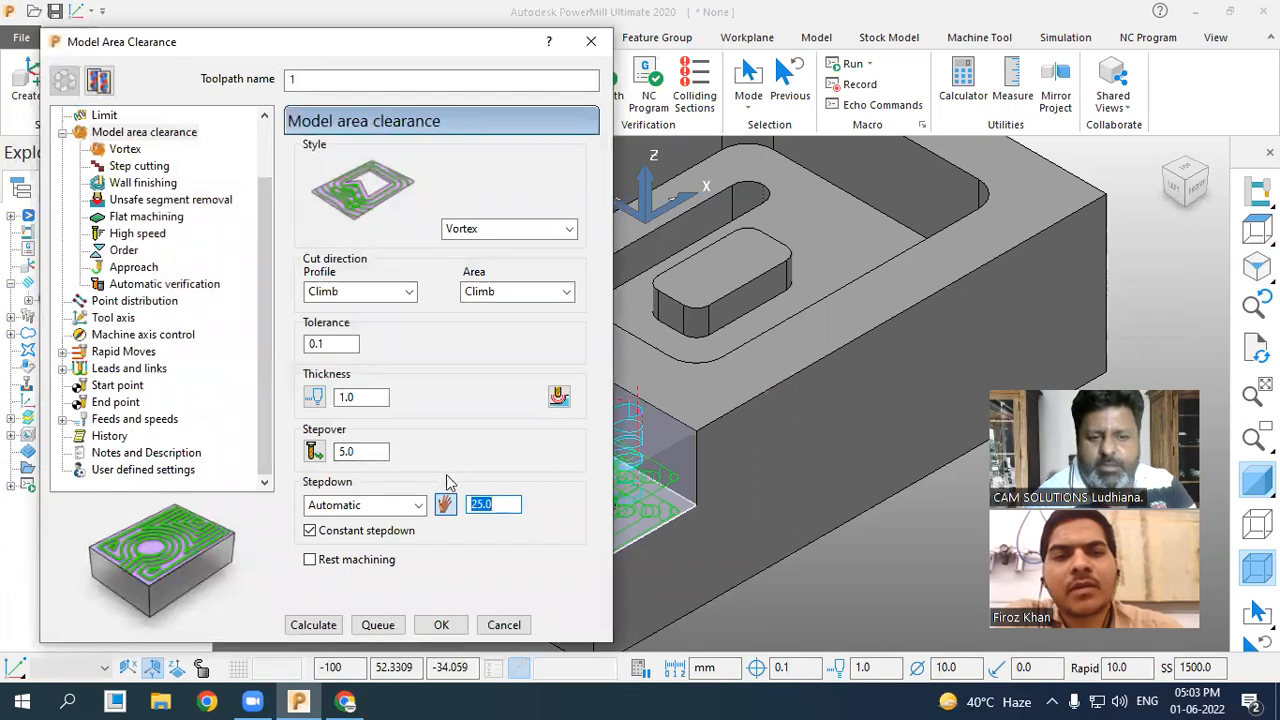
pyautogui.click(62, 368)
pyautogui.scroll(1, 70, 365)
pyautogui.scroll(1, 70, 362)
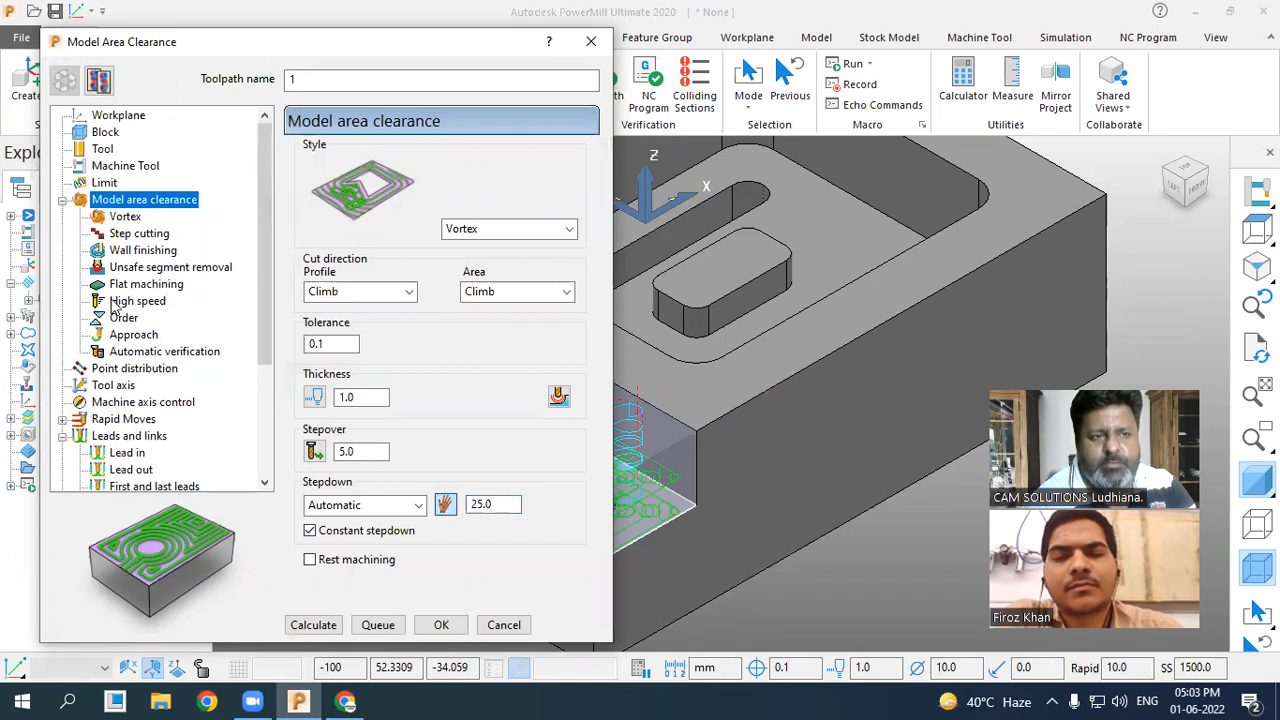
# Set the vortex area clearance stepover to 1 mm.
pyautogui.doubleClick(370, 453)
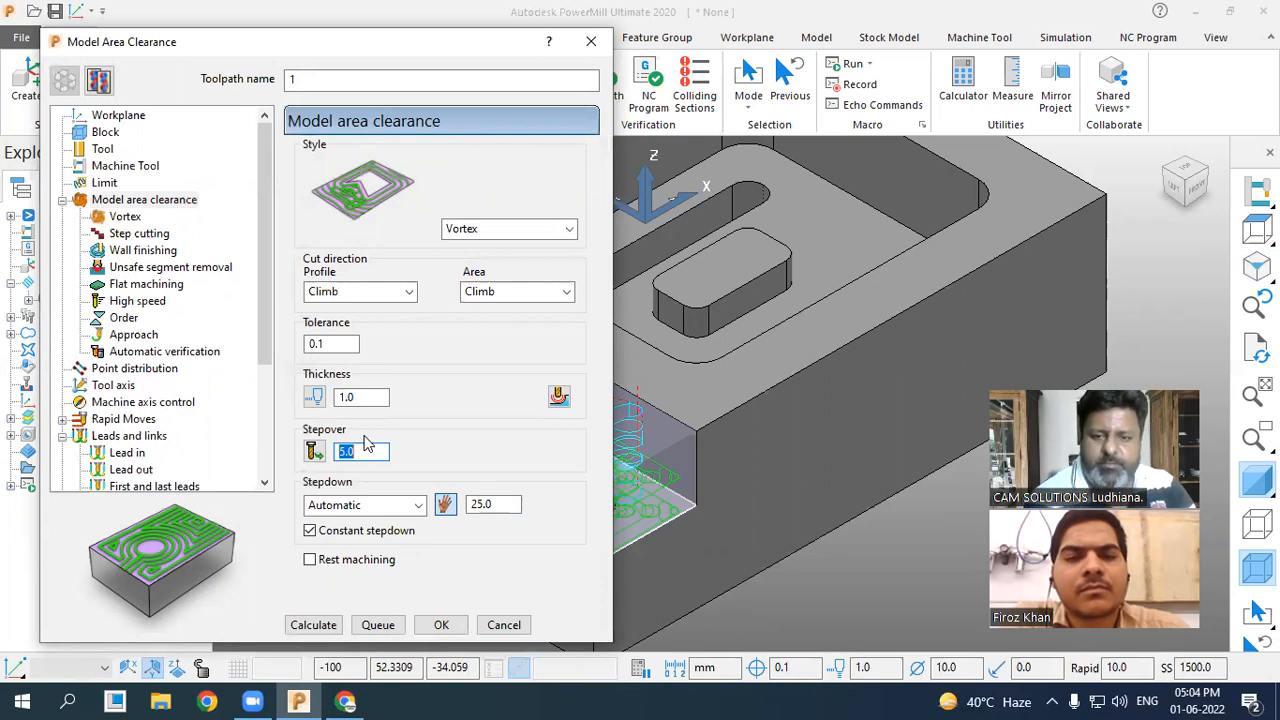
pyautogui.click(370, 452)
pyautogui.doubleClick(370, 452)
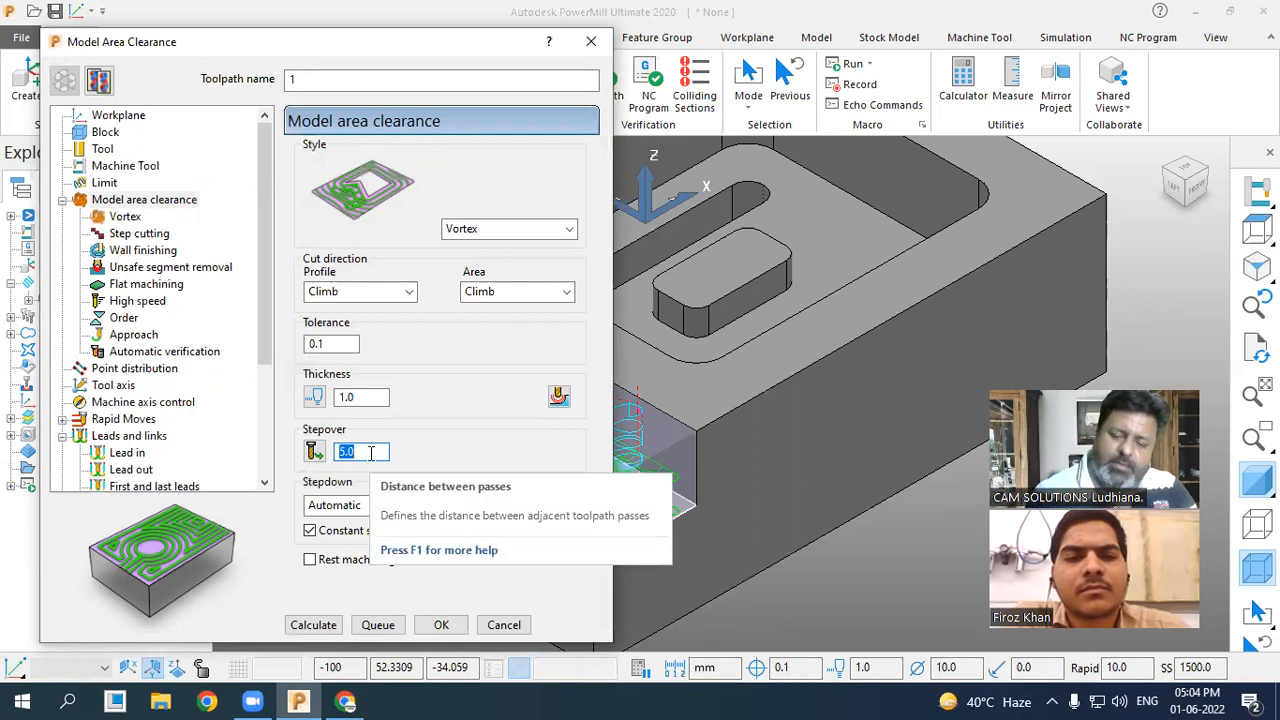
pyautogui.write('1')
pyautogui.press('Return')
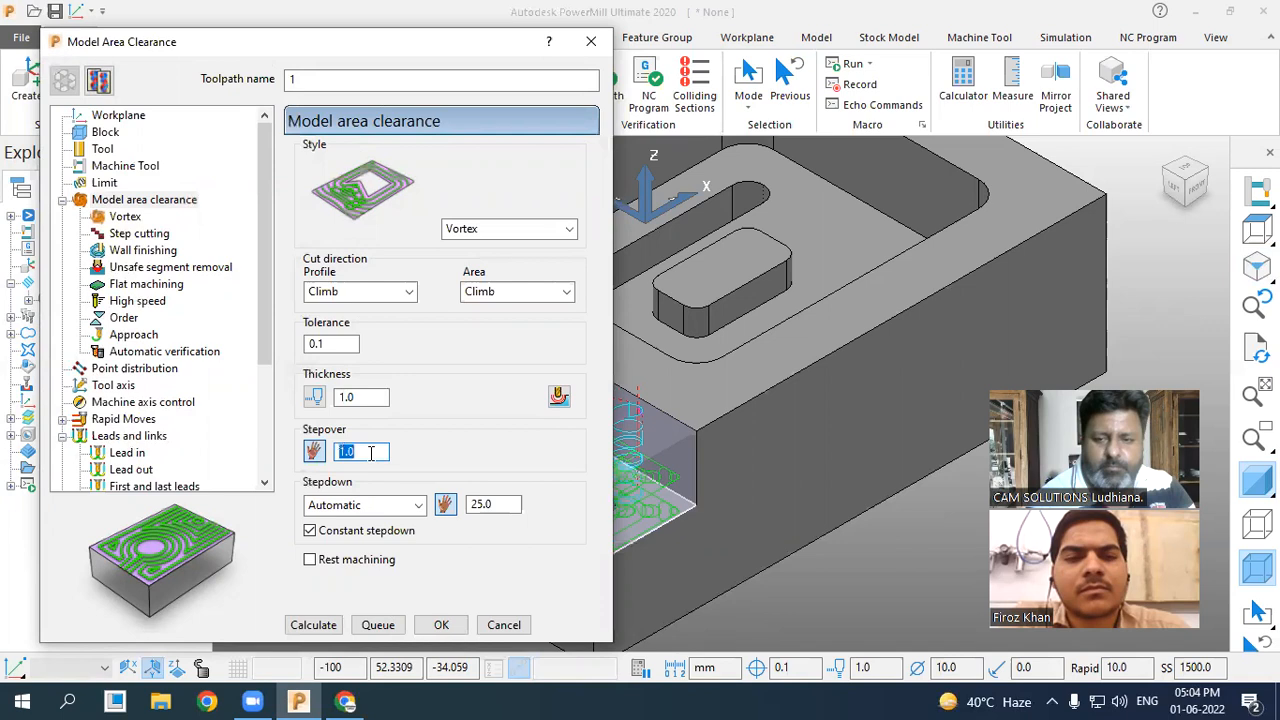
# Review the end mill diameter, the vortex settings and the area clearance stepover.
pyautogui.click(102, 149)
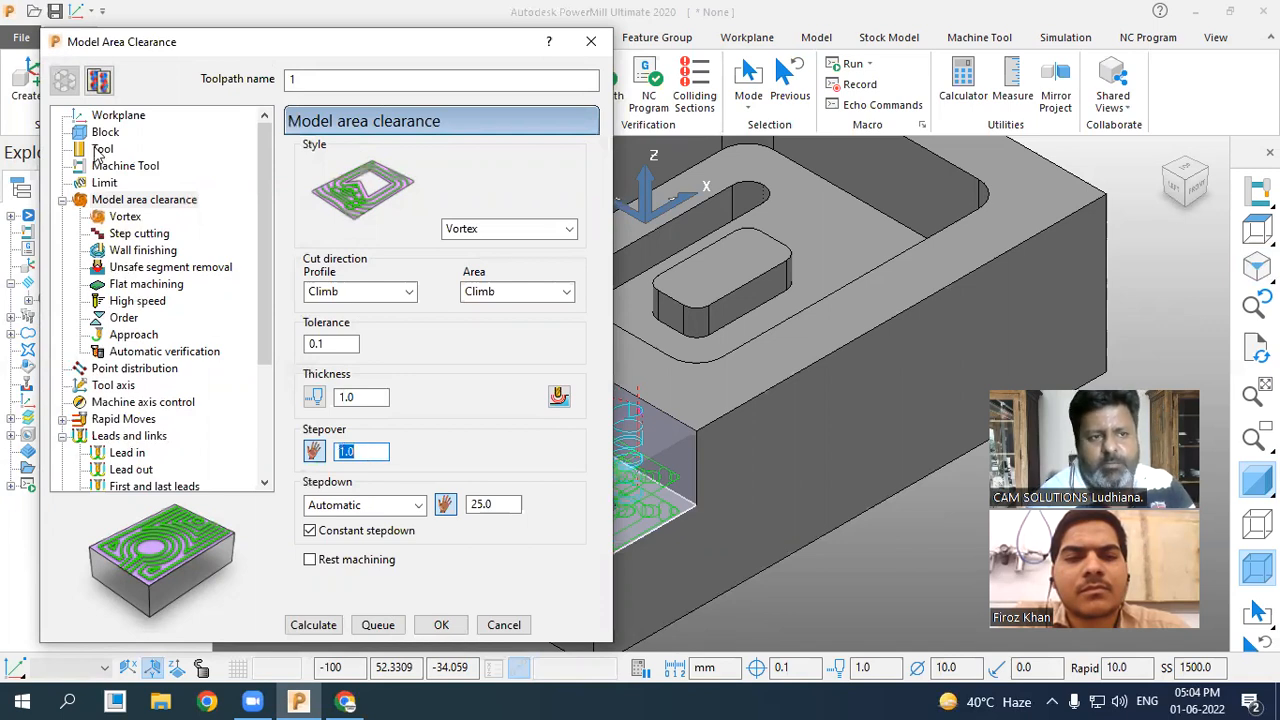
pyautogui.doubleClick(450, 402)
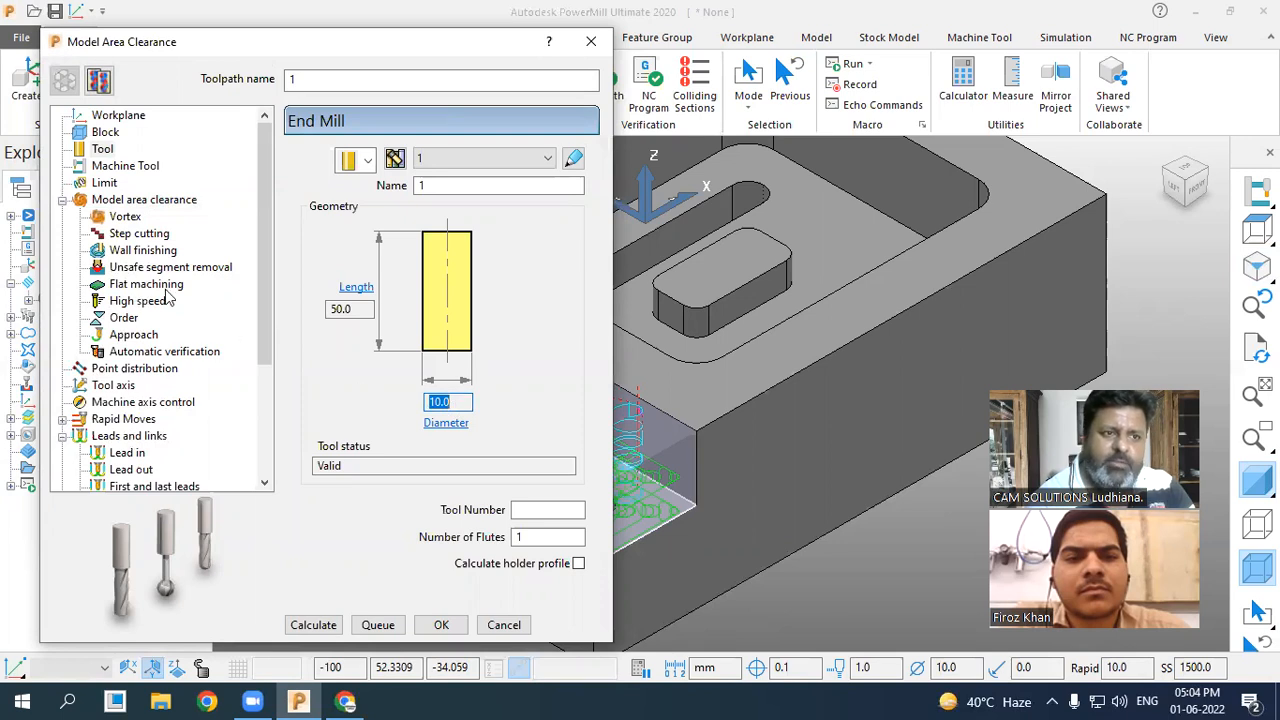
pyautogui.click(126, 217)
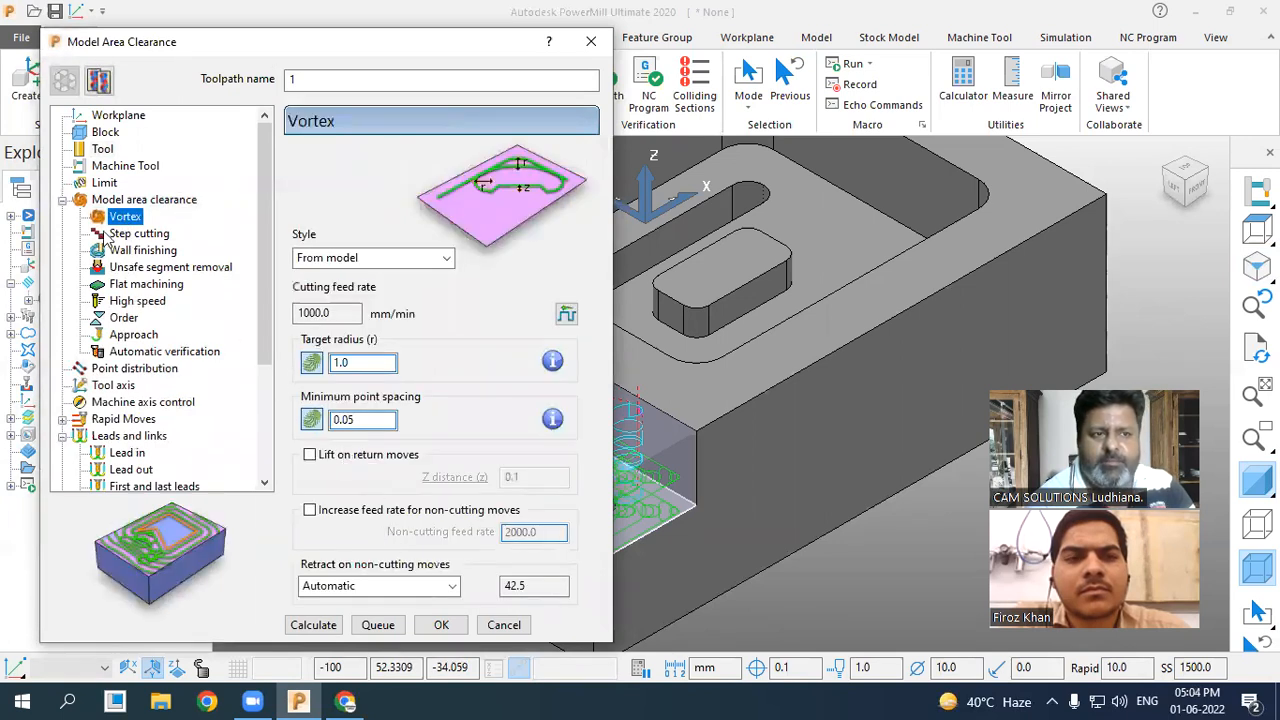
pyautogui.click(125, 203)
pyautogui.doubleClick(352, 451)
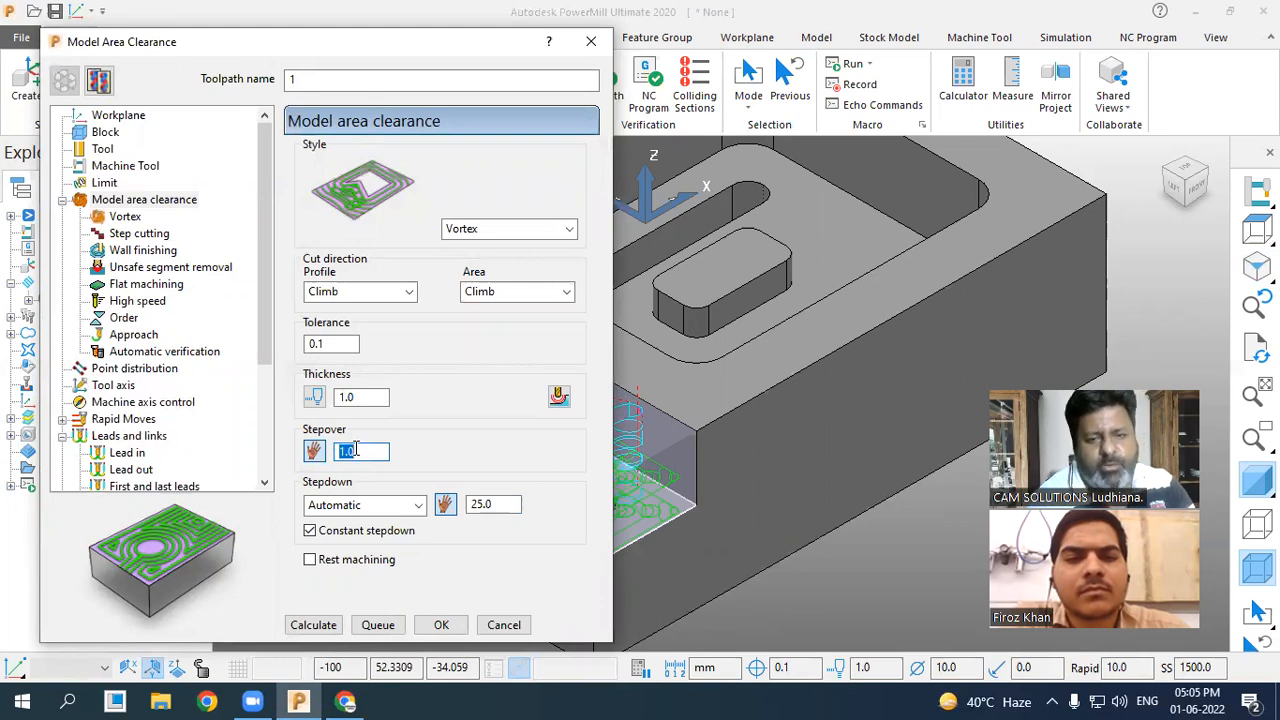
# Check the lead feed rates and set the toolpath's spindle speed to 8500 rpm.
pyautogui.moveTo(272, 308); pyautogui.dragTo(266, 429)
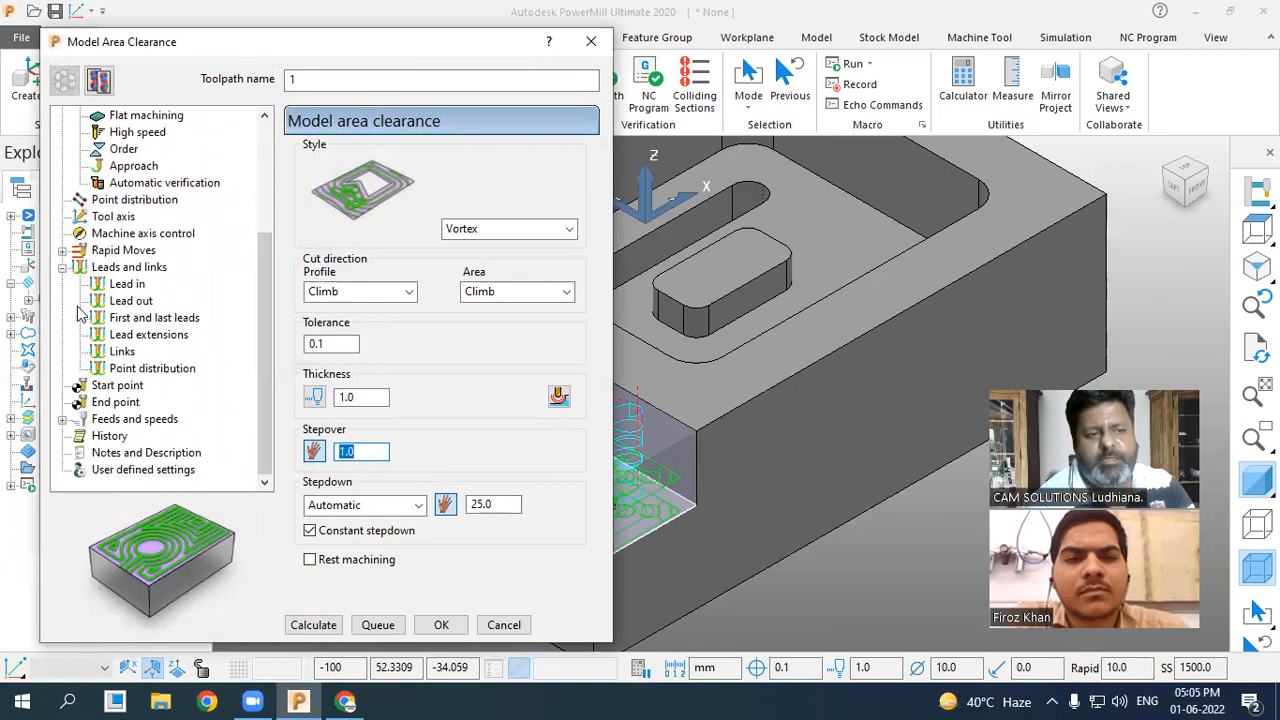
pyautogui.click(62, 419)
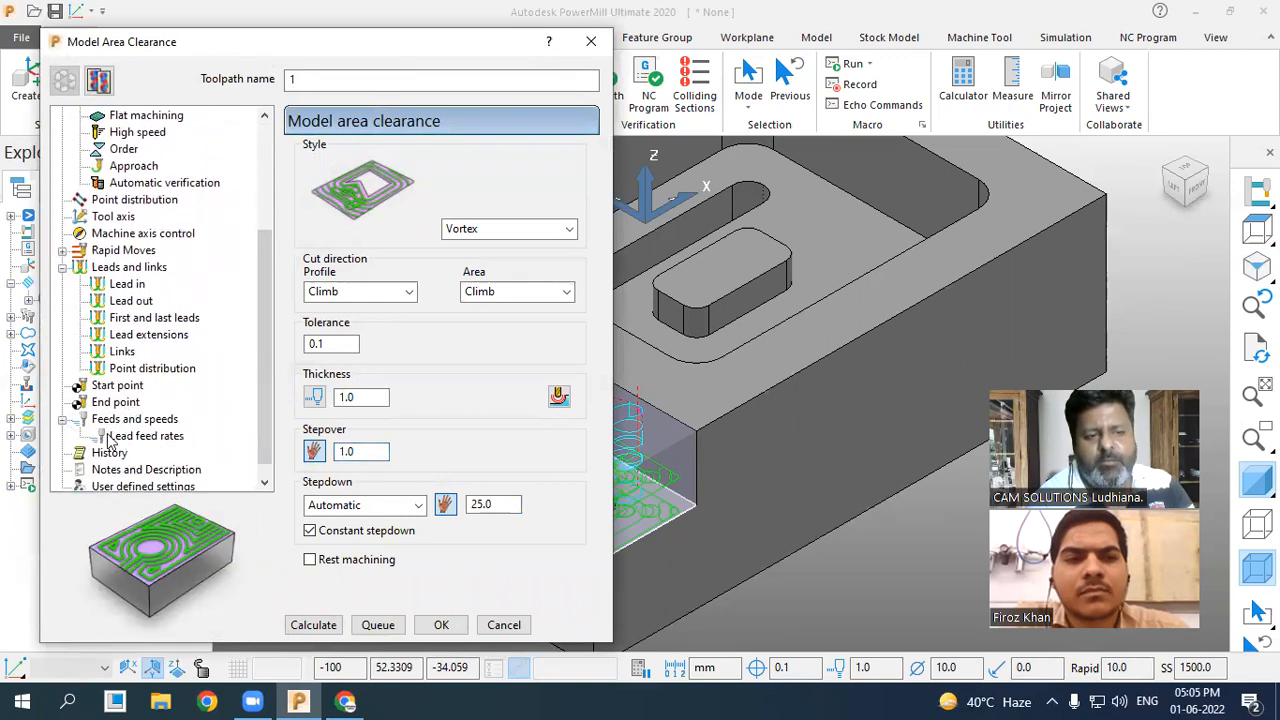
pyautogui.click(134, 438)
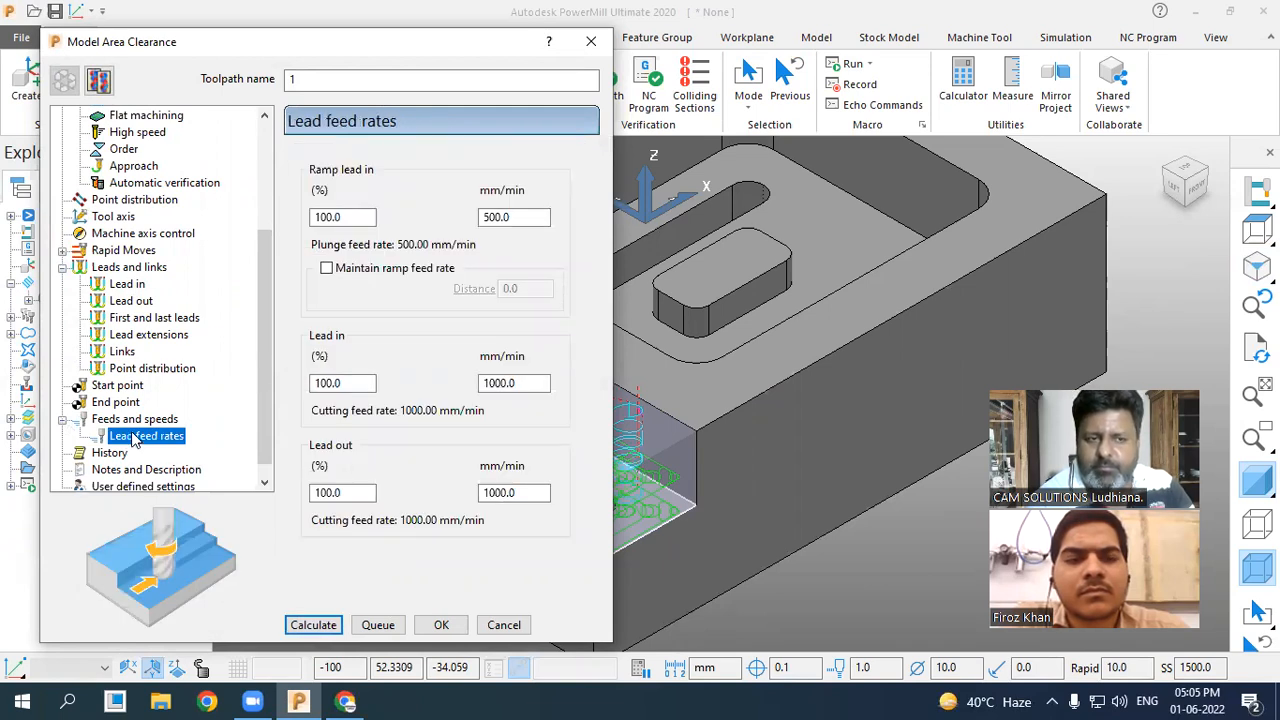
pyautogui.click(168, 422)
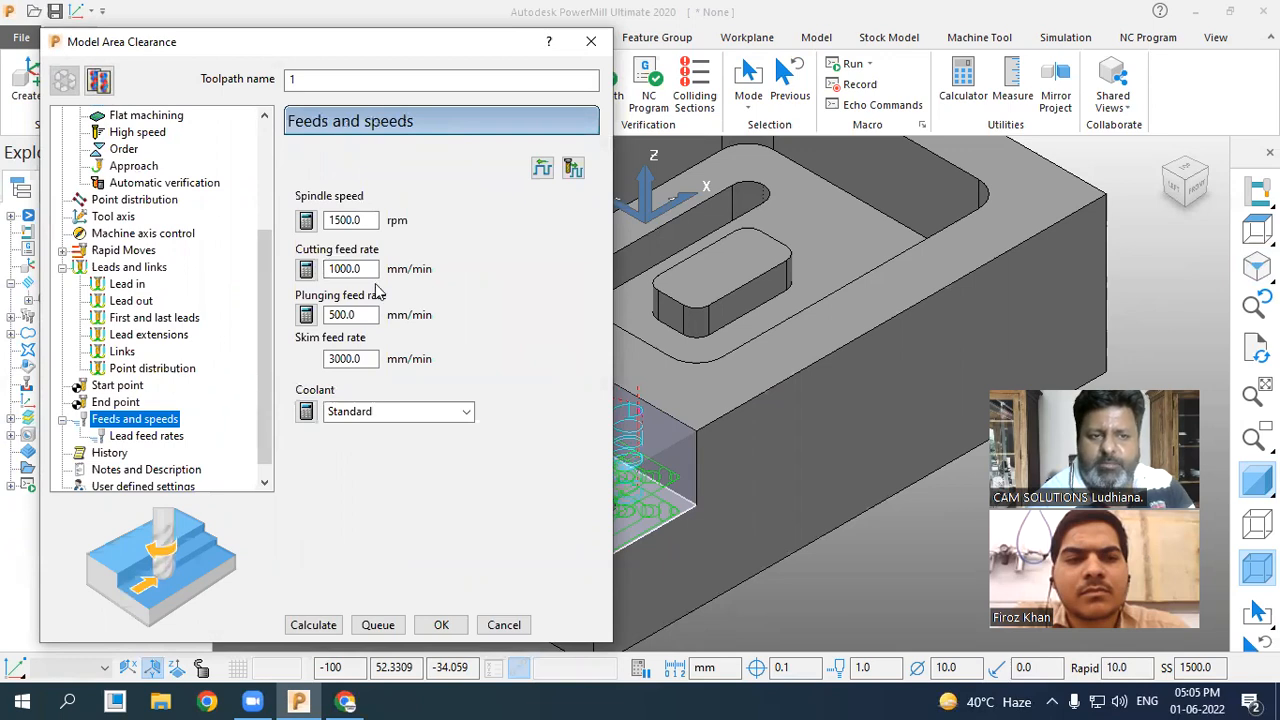
pyautogui.doubleClick(364, 219)
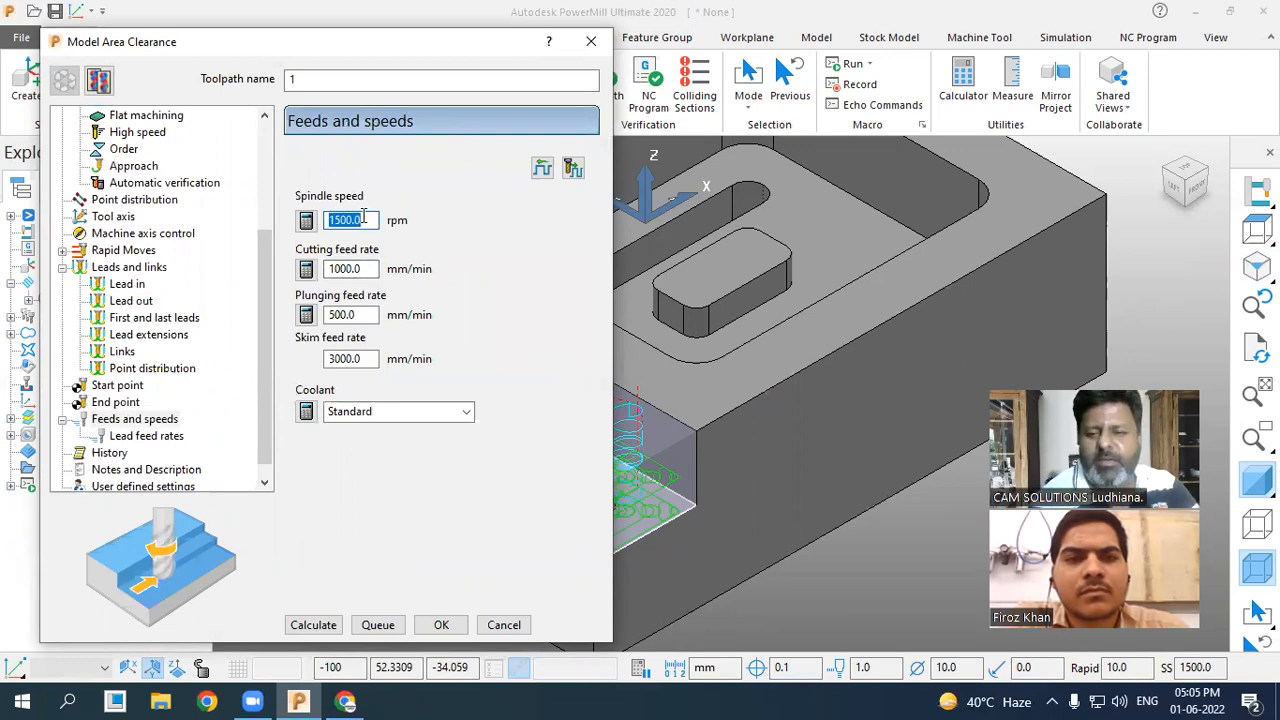
pyautogui.write('8500')
pyautogui.press('Return')
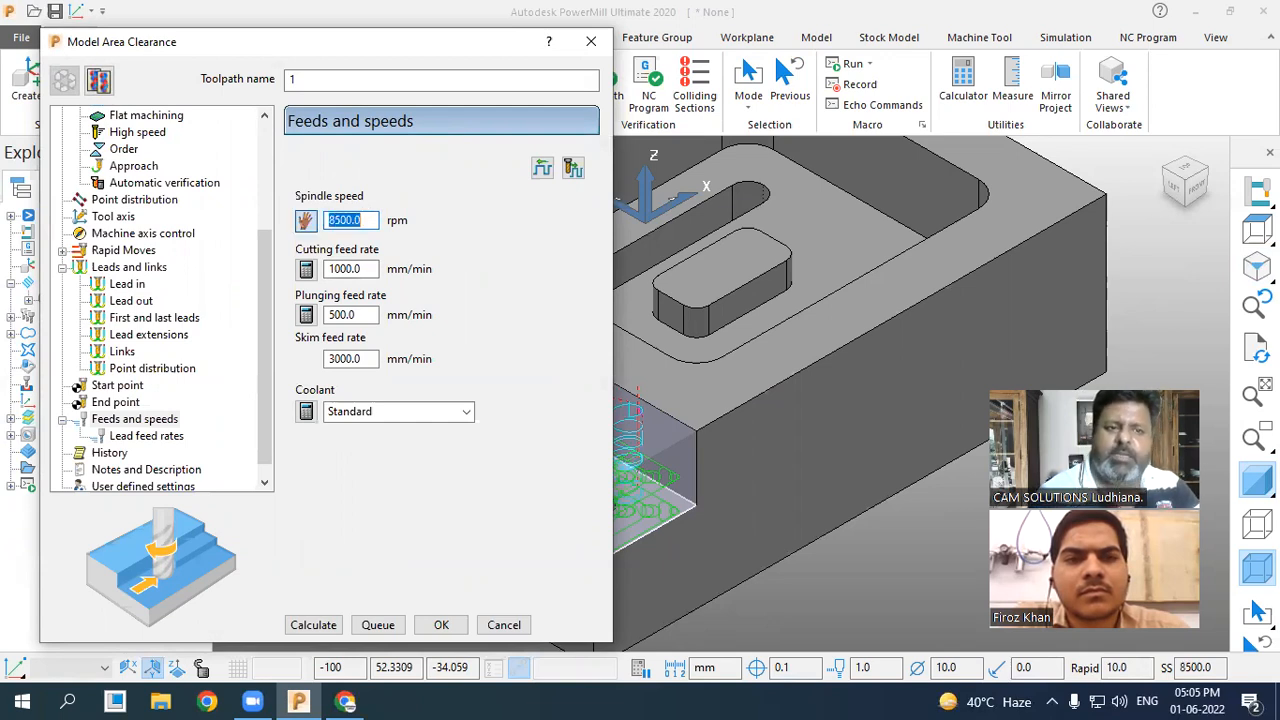
# Set the toolpath's cutting feed rate to 5500 mm/min.
pyautogui.click(341, 270)
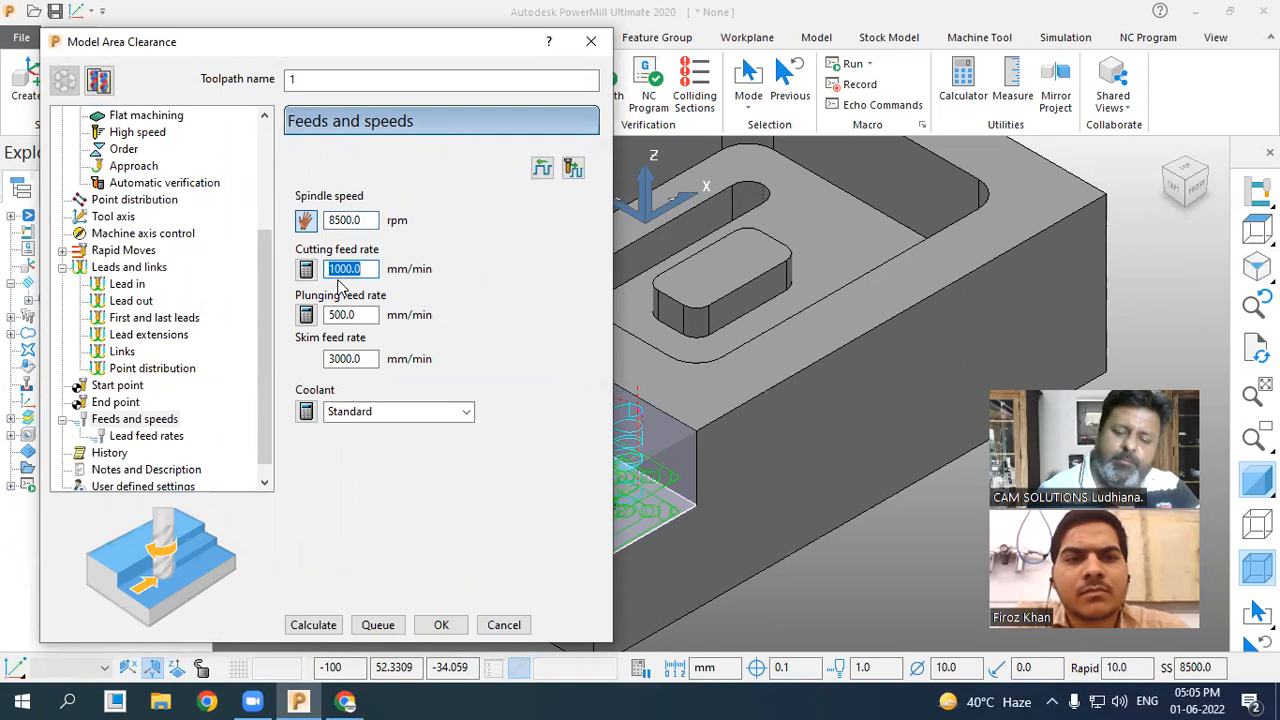
pyautogui.write('5500')
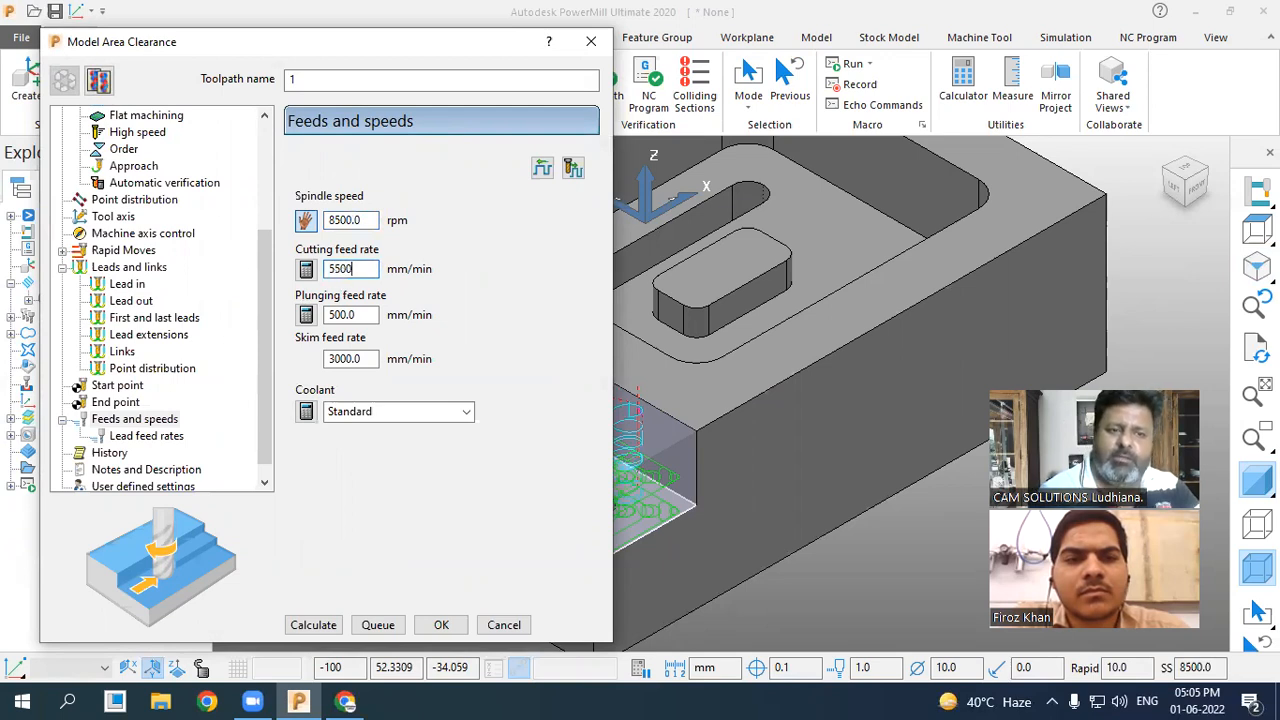
pyautogui.press('Return')
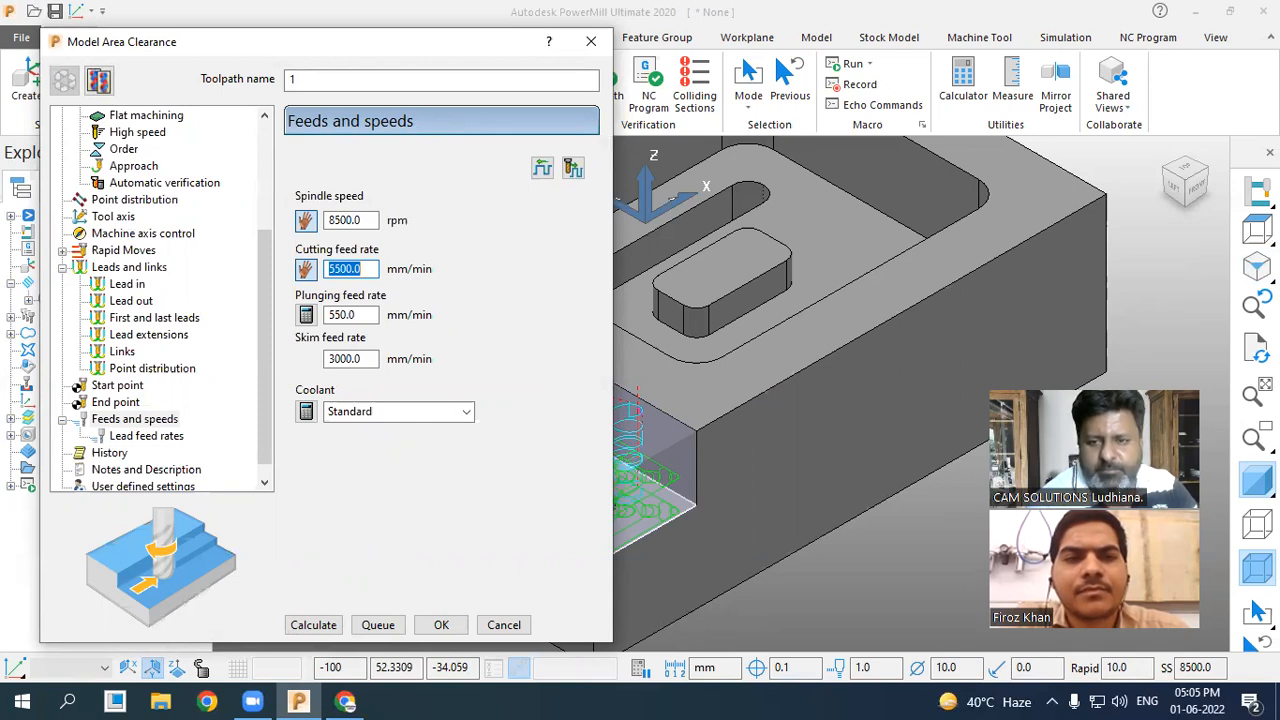
pyautogui.scroll(3, 256, 272)
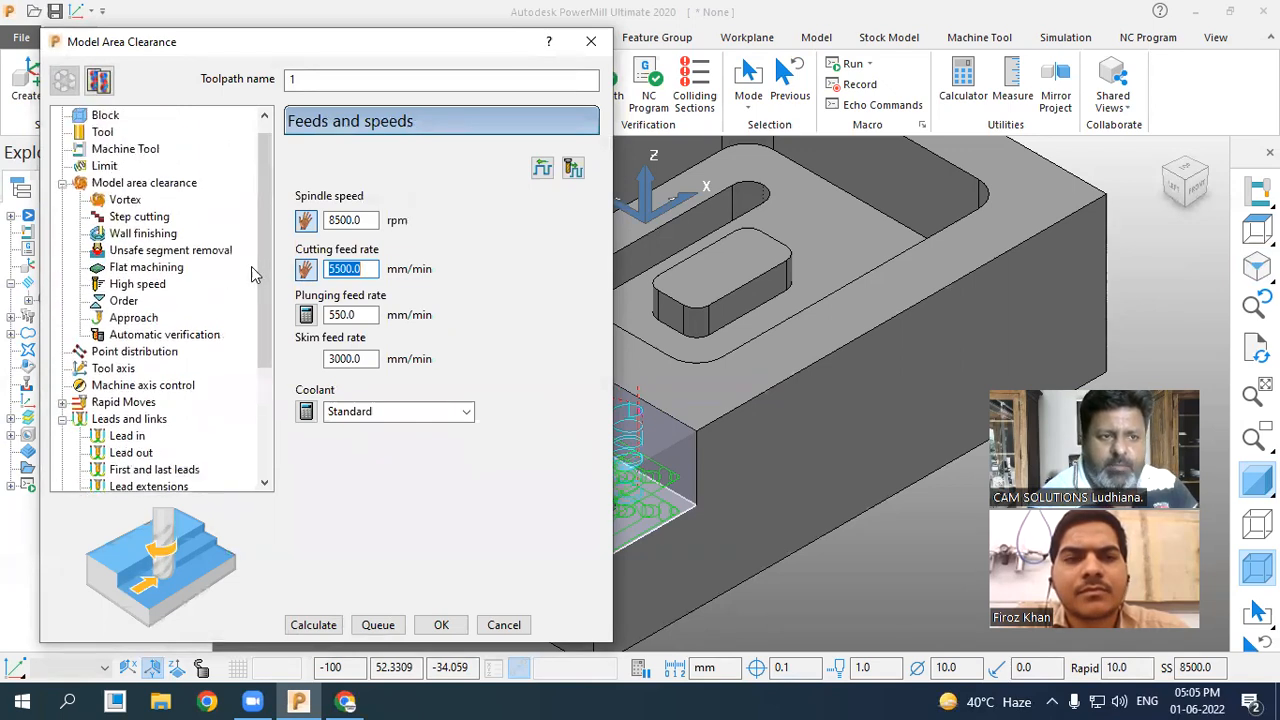
# Review the stepdown and stepover values of the vortex model area clearance.
pyautogui.click(127, 200)
pyautogui.click(131, 183)
pyautogui.doubleClick(498, 504)
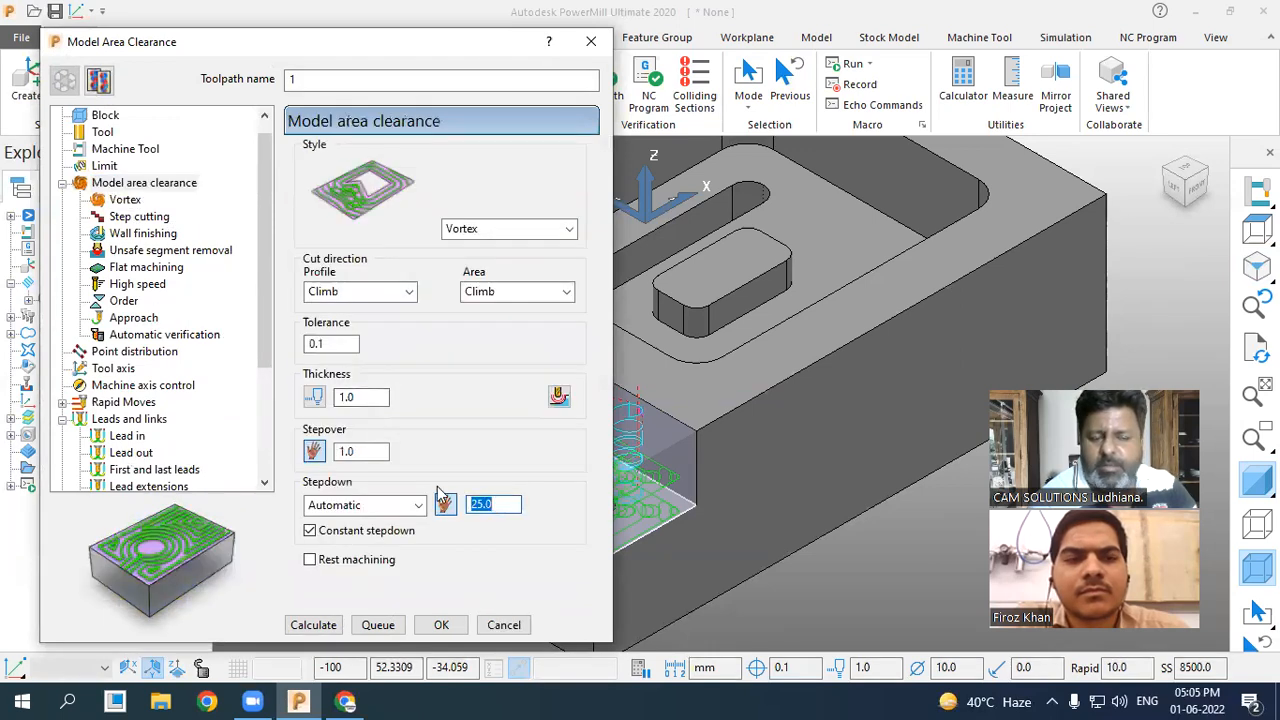
pyautogui.doubleClick(350, 451)
pyautogui.scroll(-3, 205, 425)
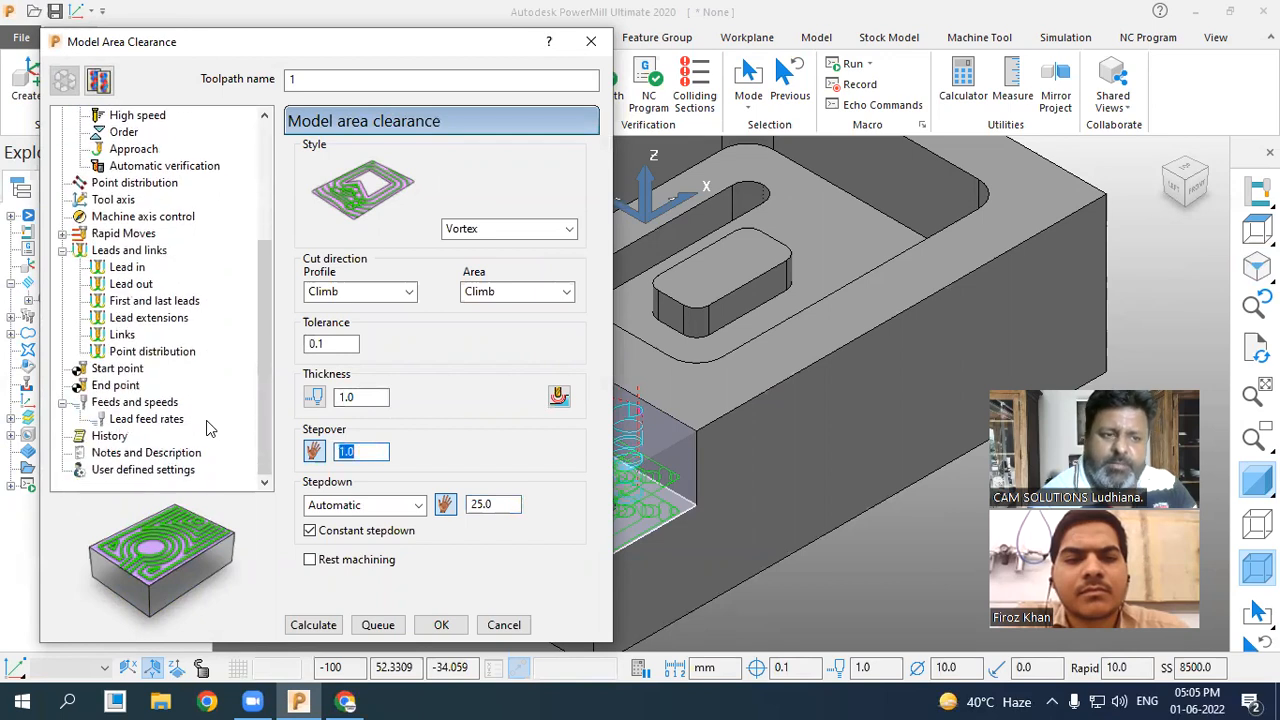
# Try a toolpath spindle speed of 15000 rpm, and settle on 9500 rpm.
pyautogui.click(177, 418)
pyautogui.click(165, 403)
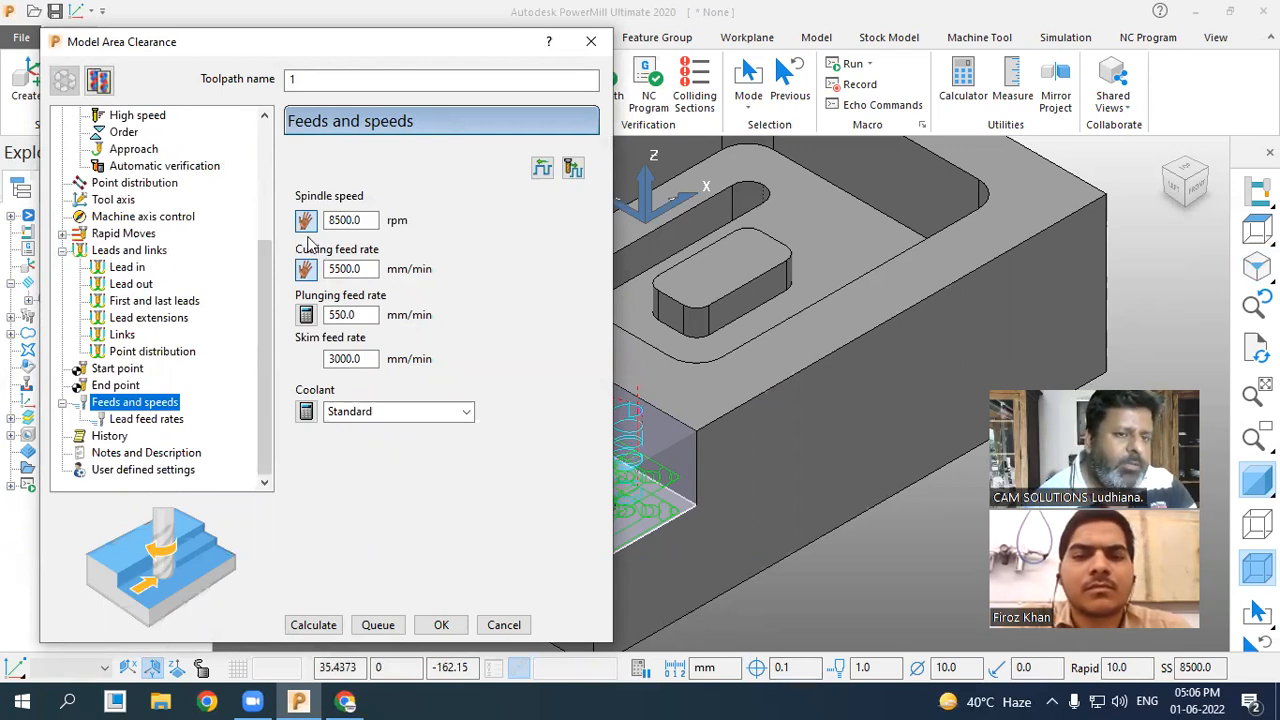
pyautogui.doubleClick(345, 221)
pyautogui.write('15000')
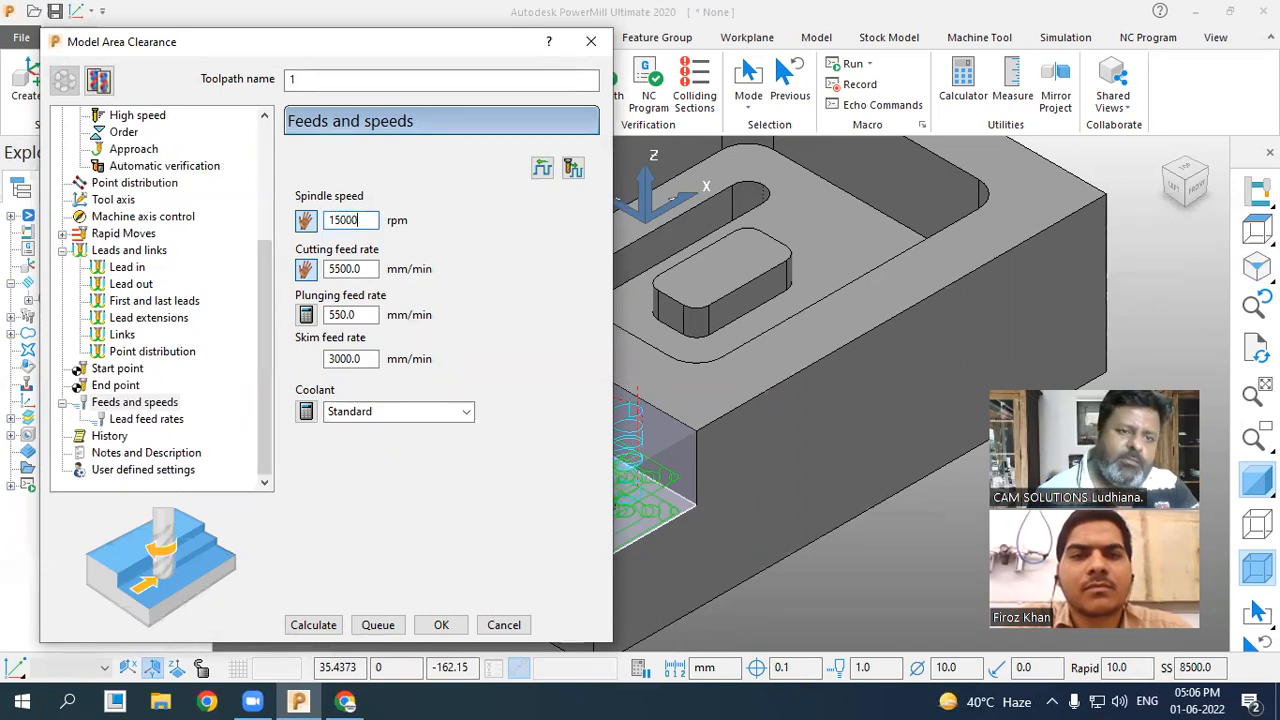
pyautogui.press('Return')
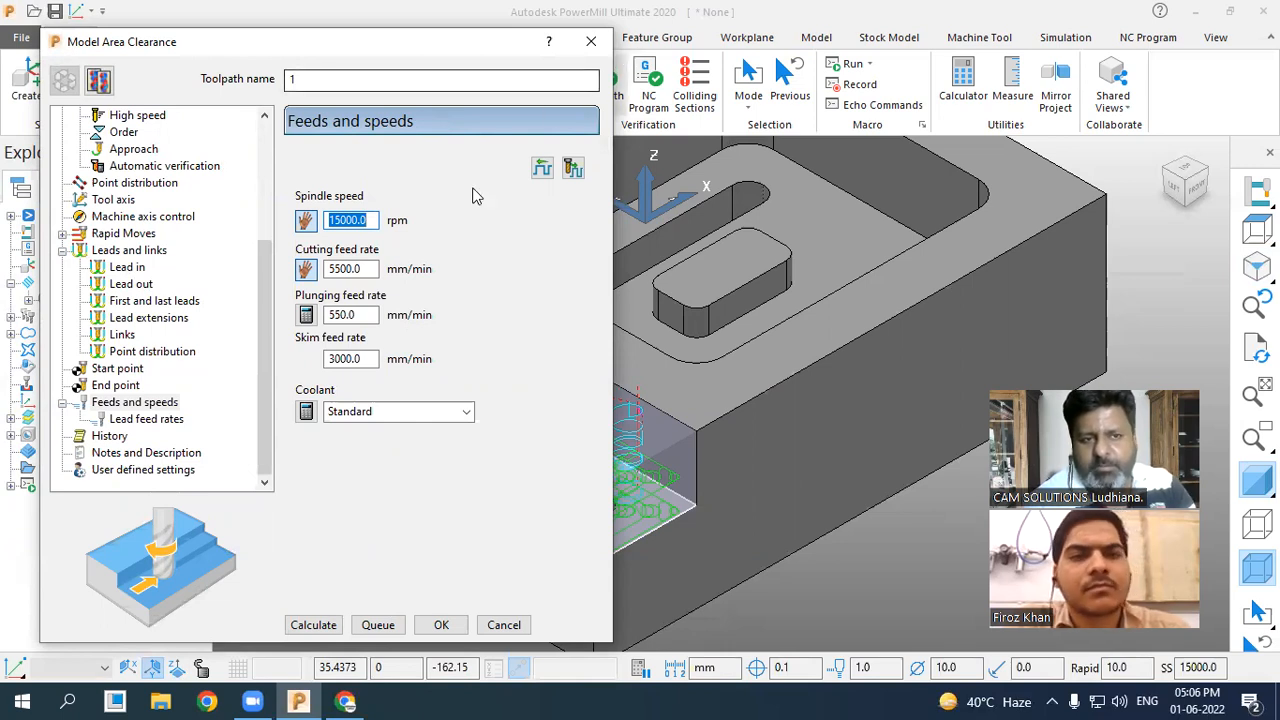
pyautogui.write('9500')
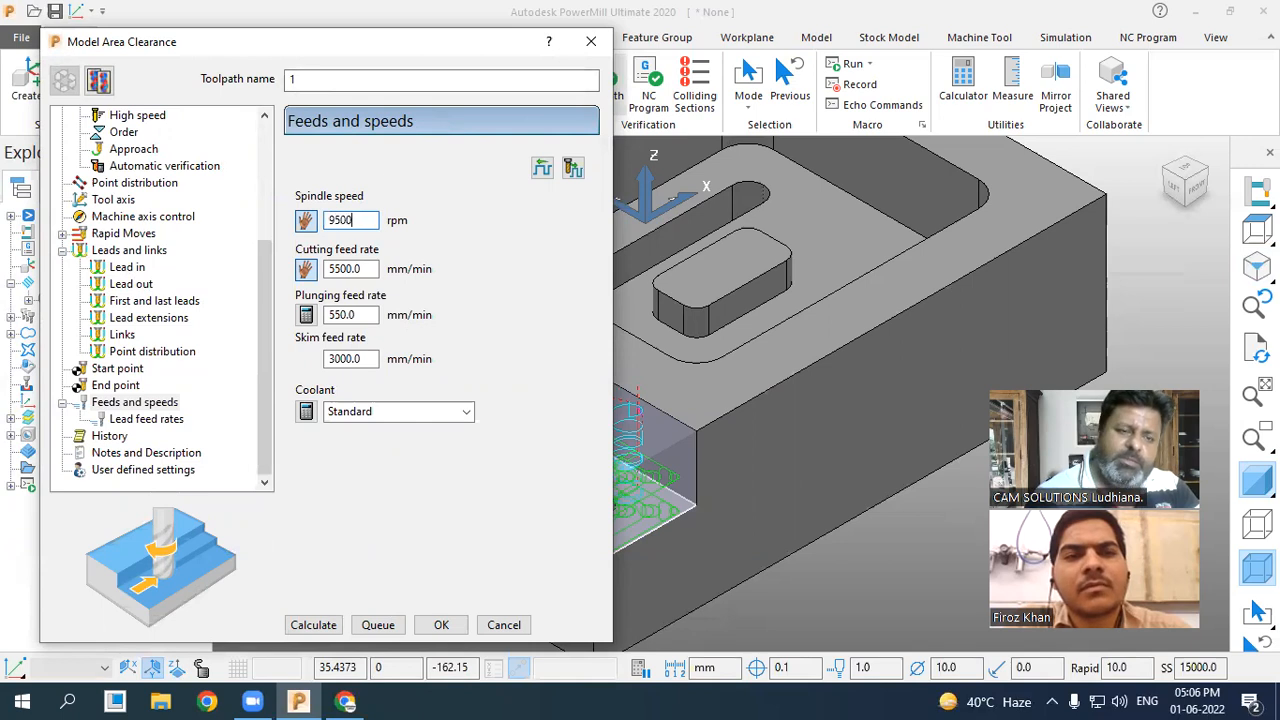
pyautogui.press('Return')
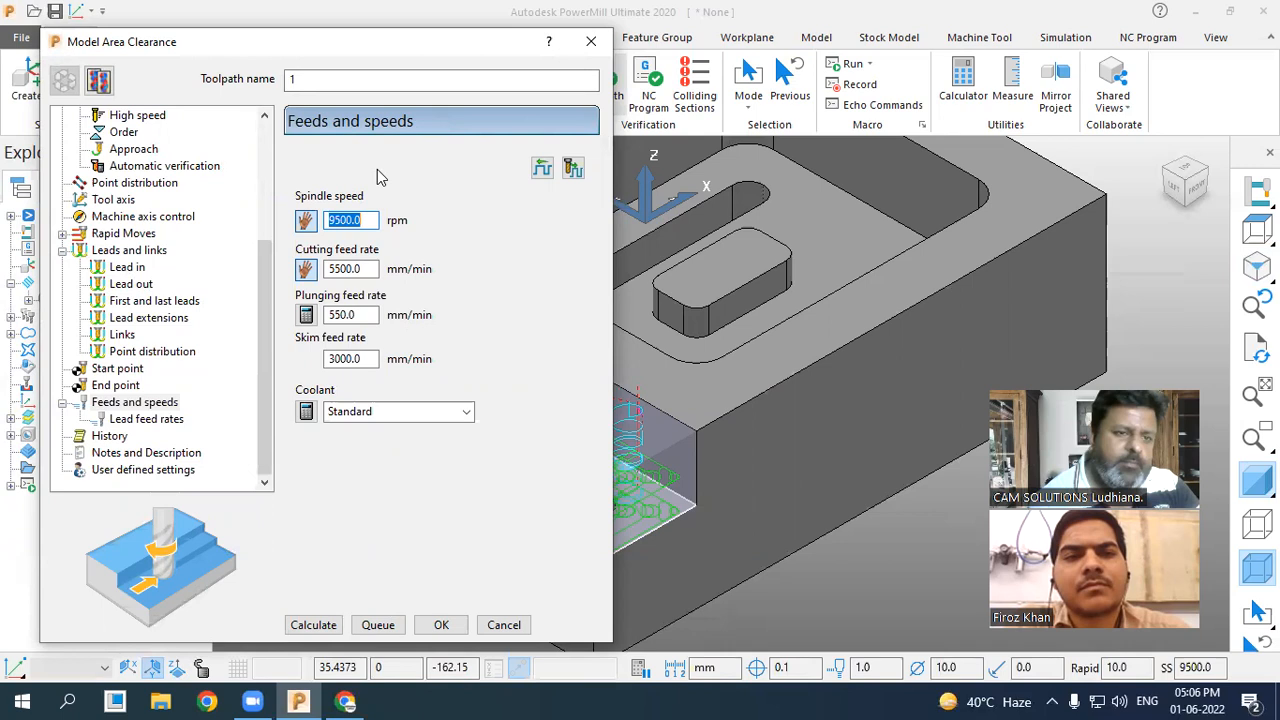
# Check the leads and links summary, calculate the area clearance toolpath, and close its settings after inspecting the passes.
pyautogui.click(140, 250)
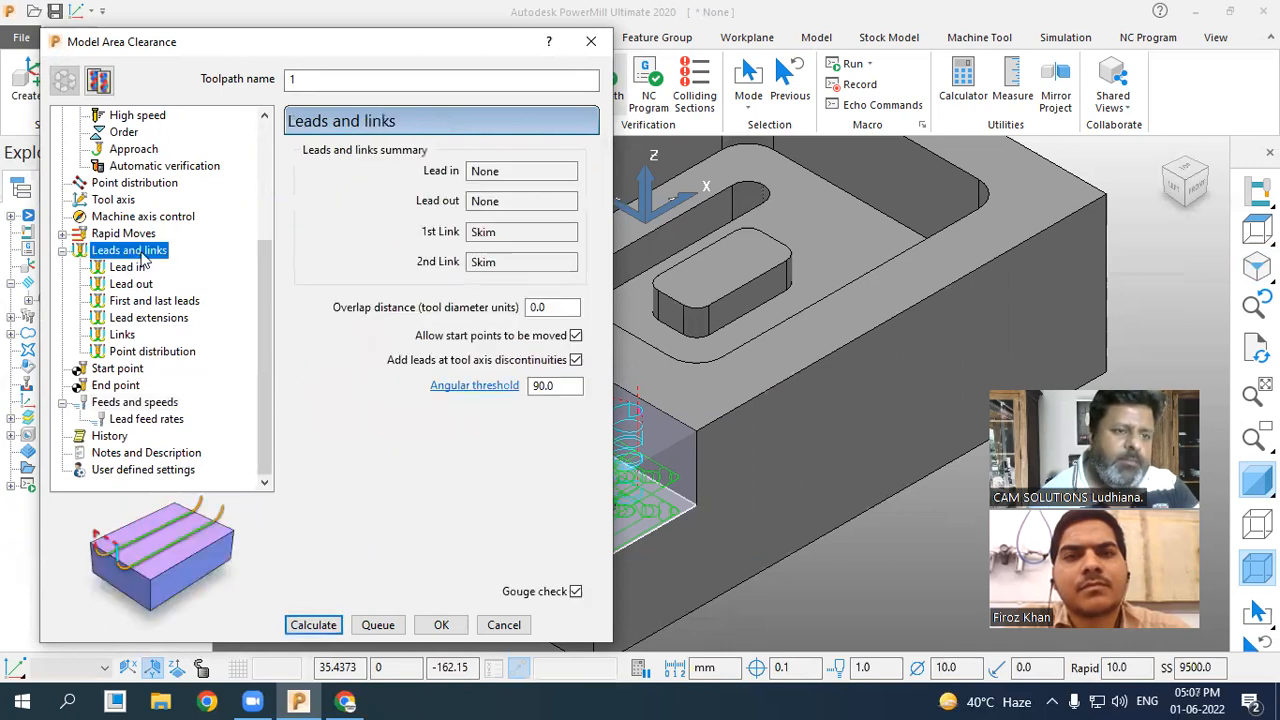
pyautogui.click(313, 625)
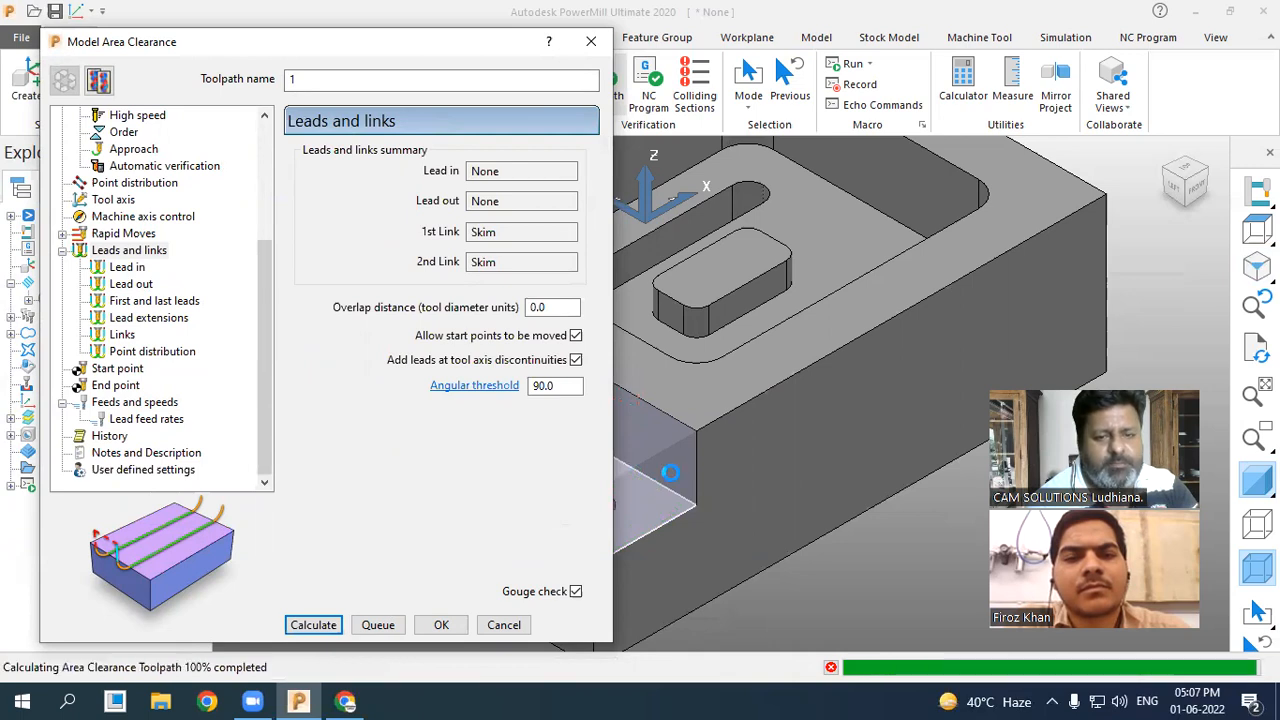
pyautogui.scroll(-3, 804, 486)
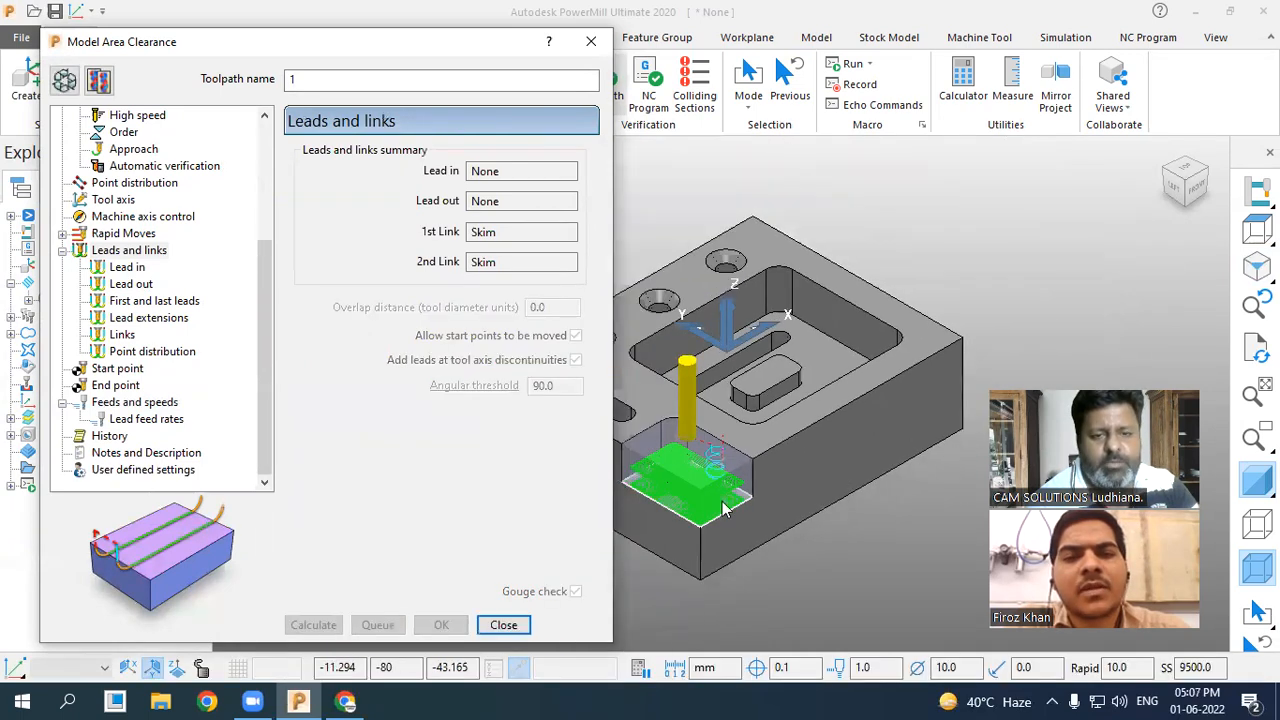
pyautogui.scroll(5, 637, 497)
pyautogui.moveTo(772, 424); pyautogui.dragTo(785, 397, button='middle')
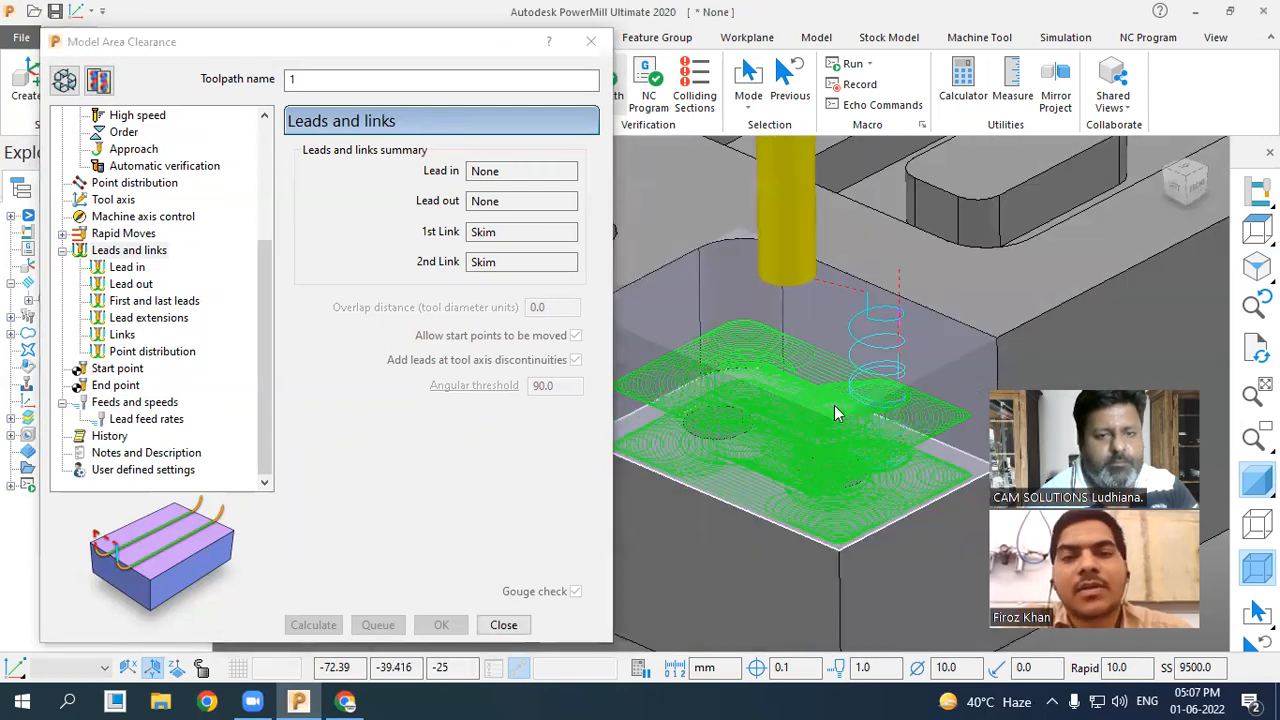
pyautogui.scroll(-1, 843, 410)
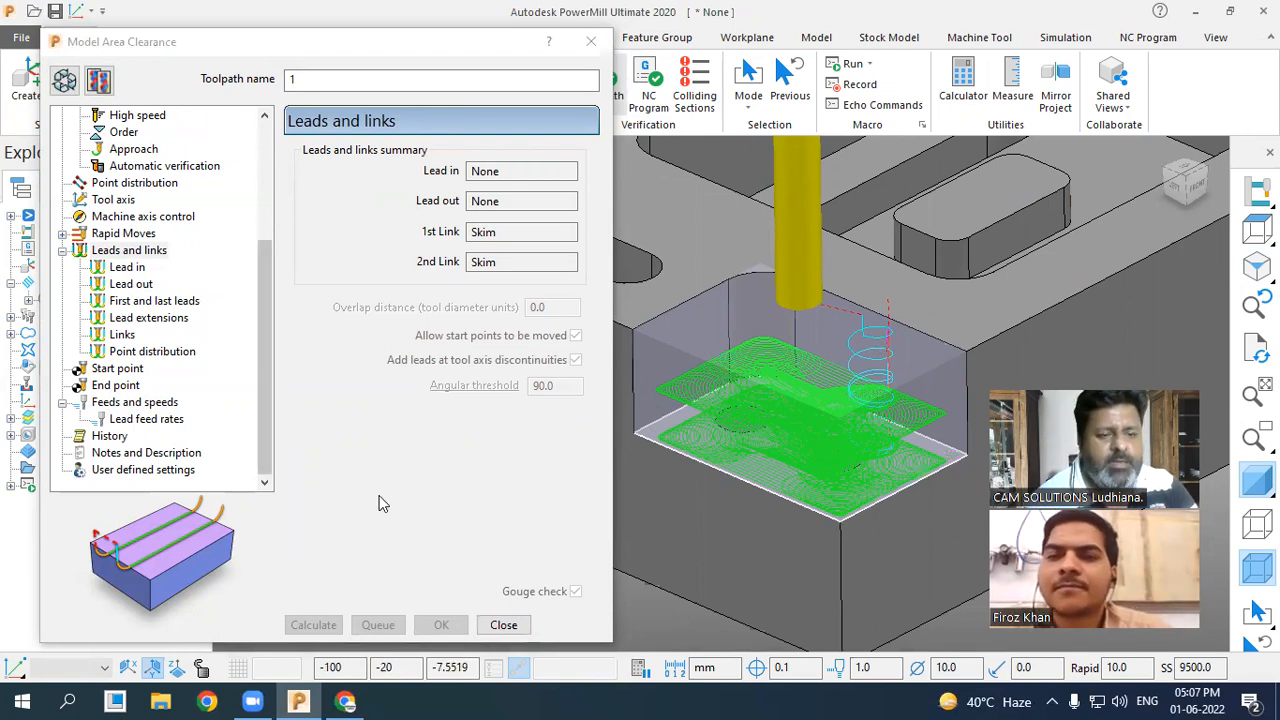
pyautogui.click(505, 625)
pyautogui.click(505, 625)
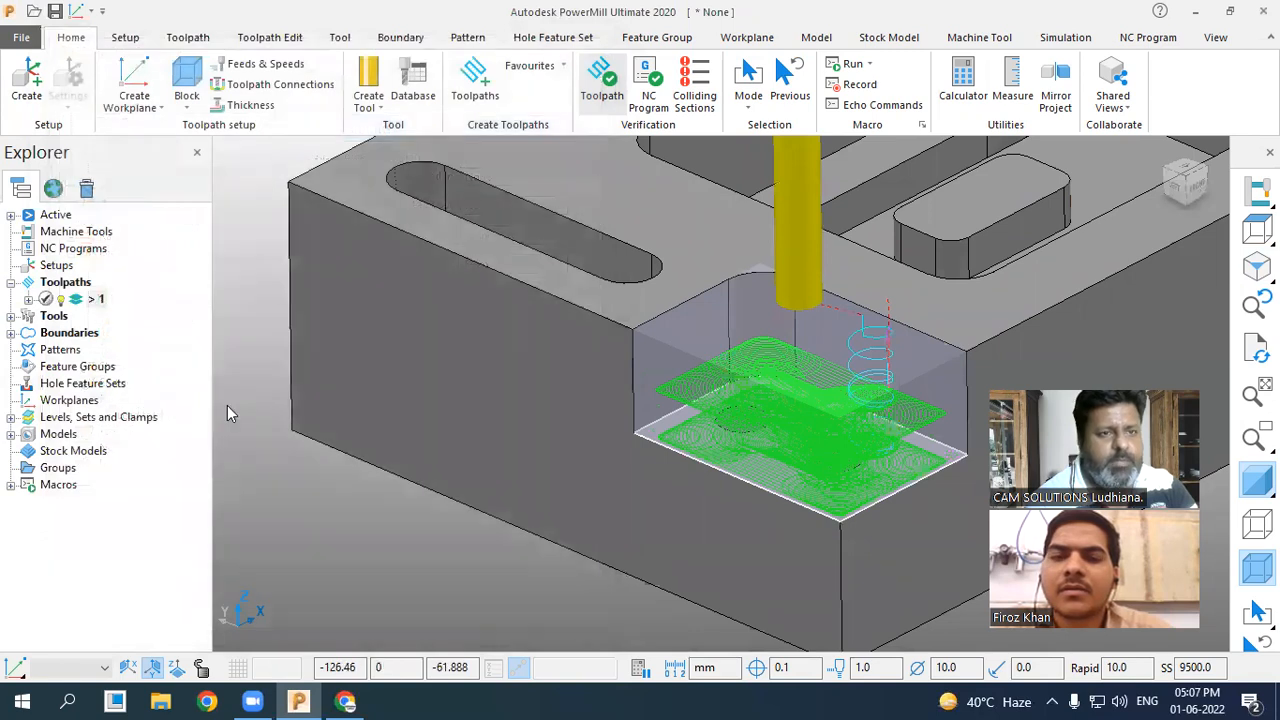
# Simulate toolpath 1 from its start, watching the tool clear the corner pocket, and pause the playback.
pyautogui.scroll(-1, 345, 443)
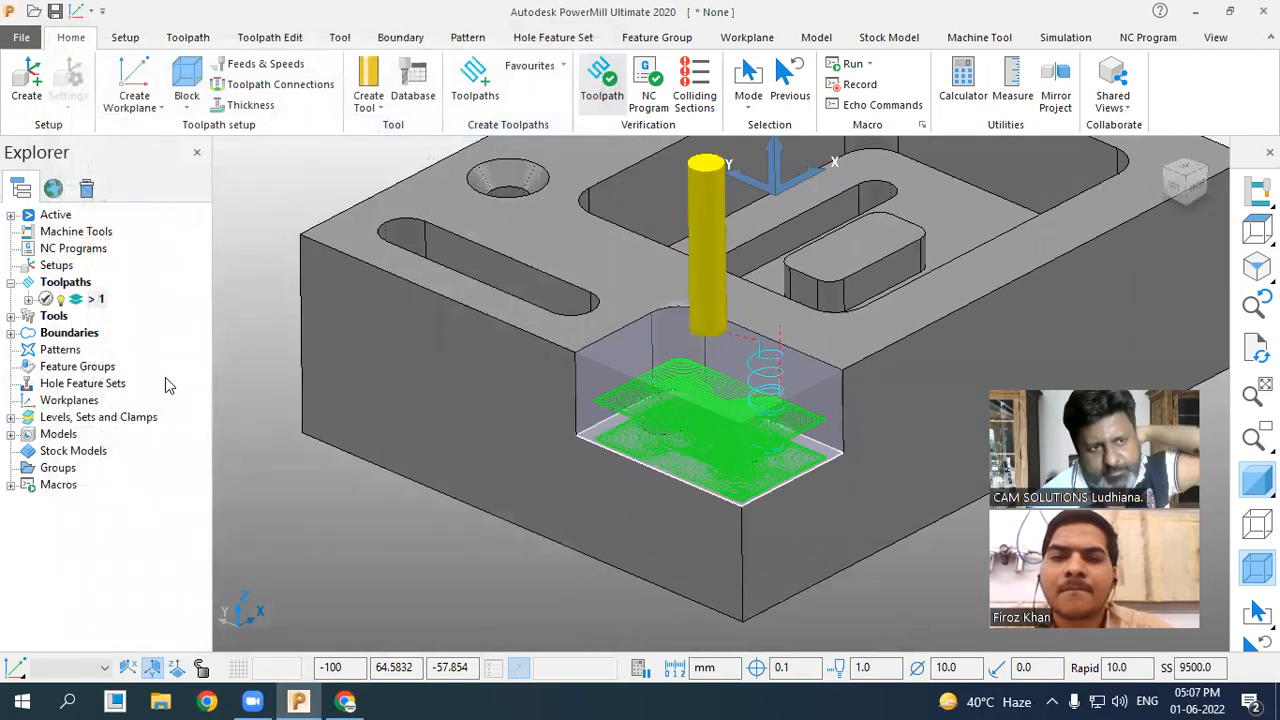
pyautogui.rightClick(96, 299)
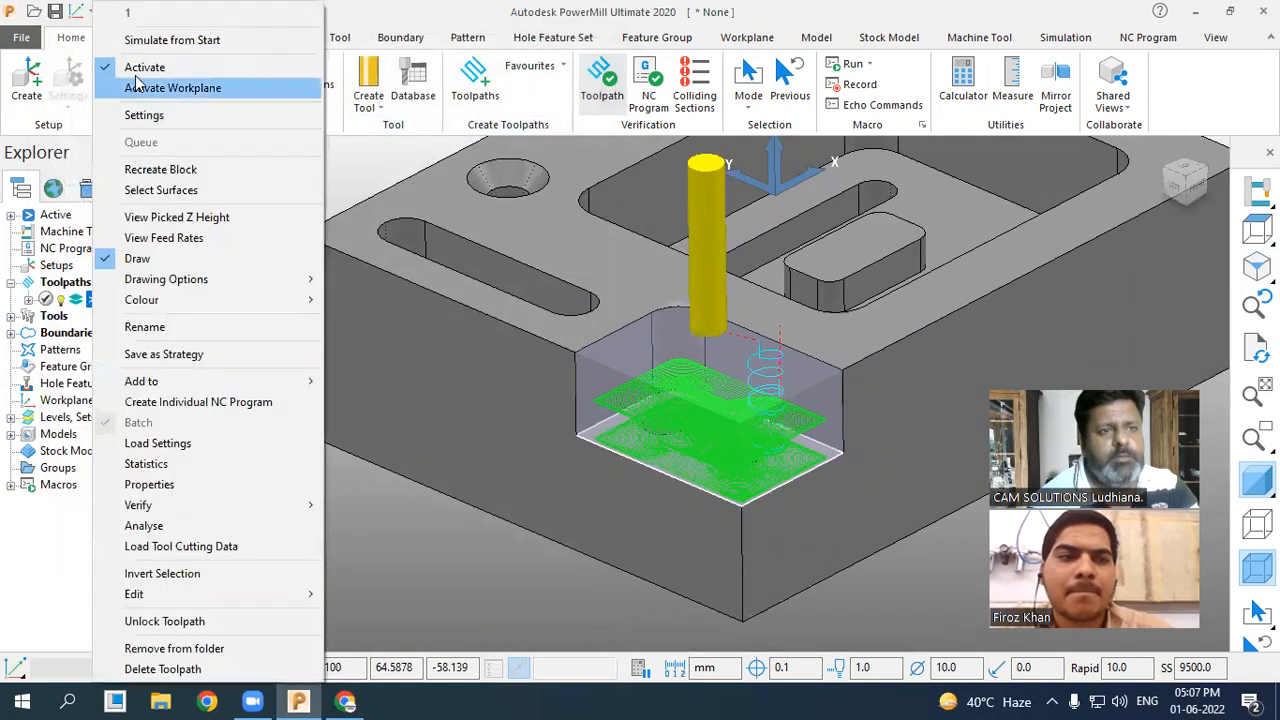
pyautogui.click(260, 40)
pyautogui.click(391, 76)
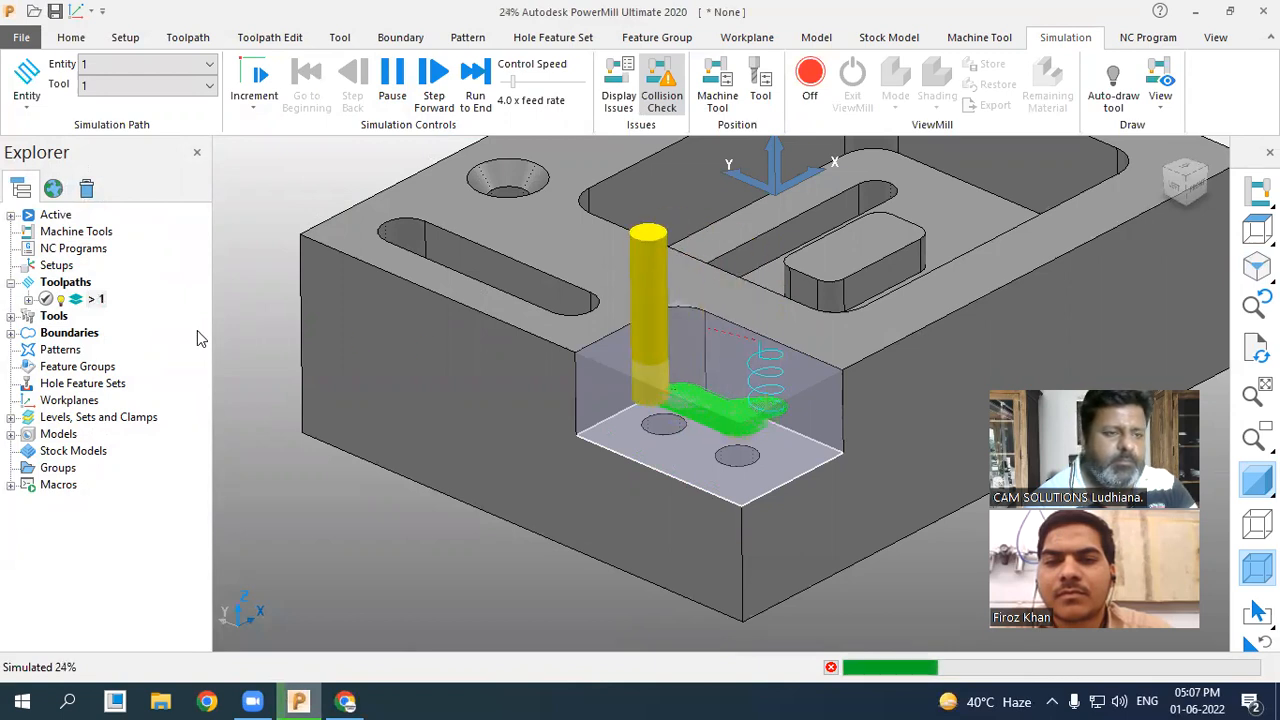
pyautogui.click(389, 96)
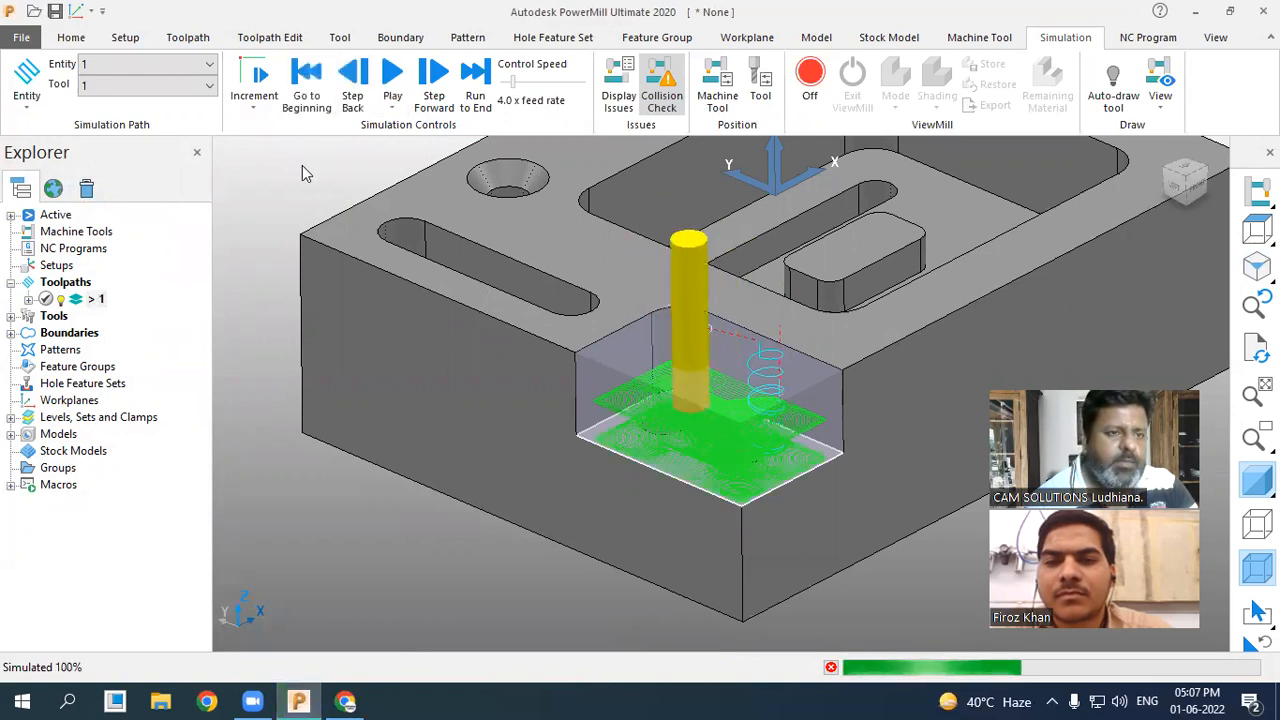
# Reopen toolpath 1's settings, make them editable, and review the vortex cutting feed rate and target radius.
pyautogui.rightClick(92, 299)
pyautogui.click(130, 116)
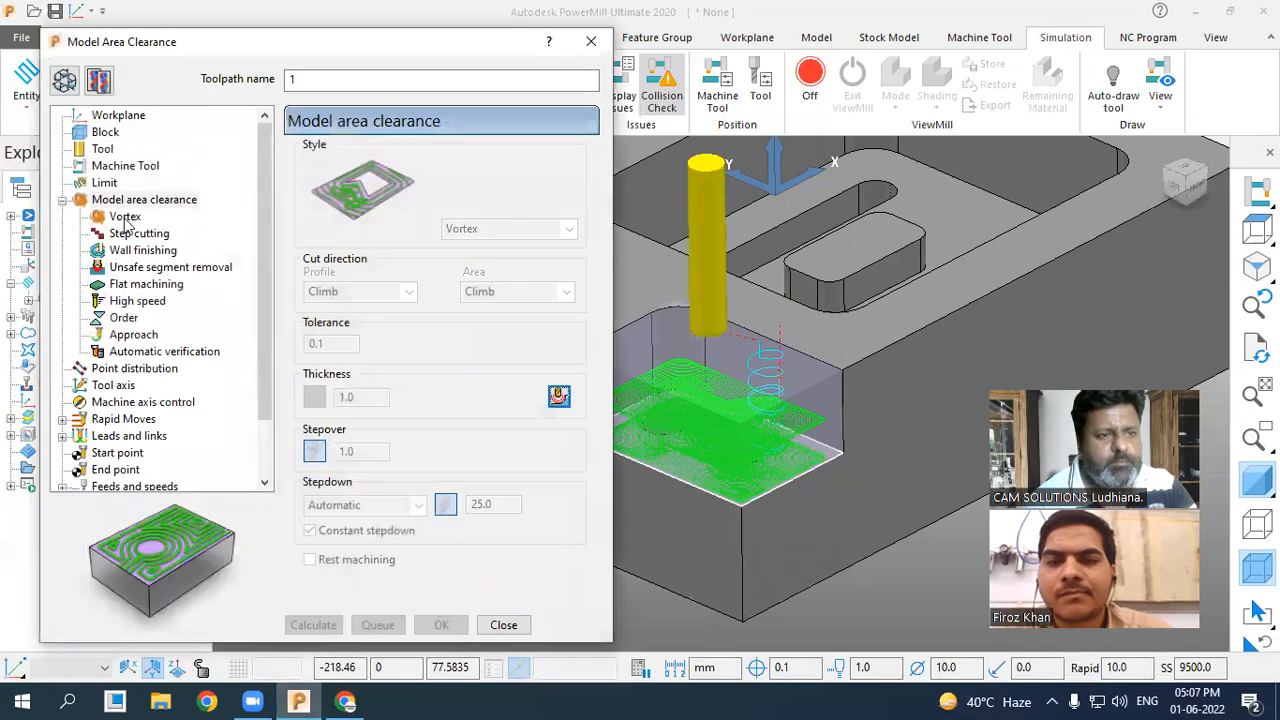
pyautogui.click(125, 217)
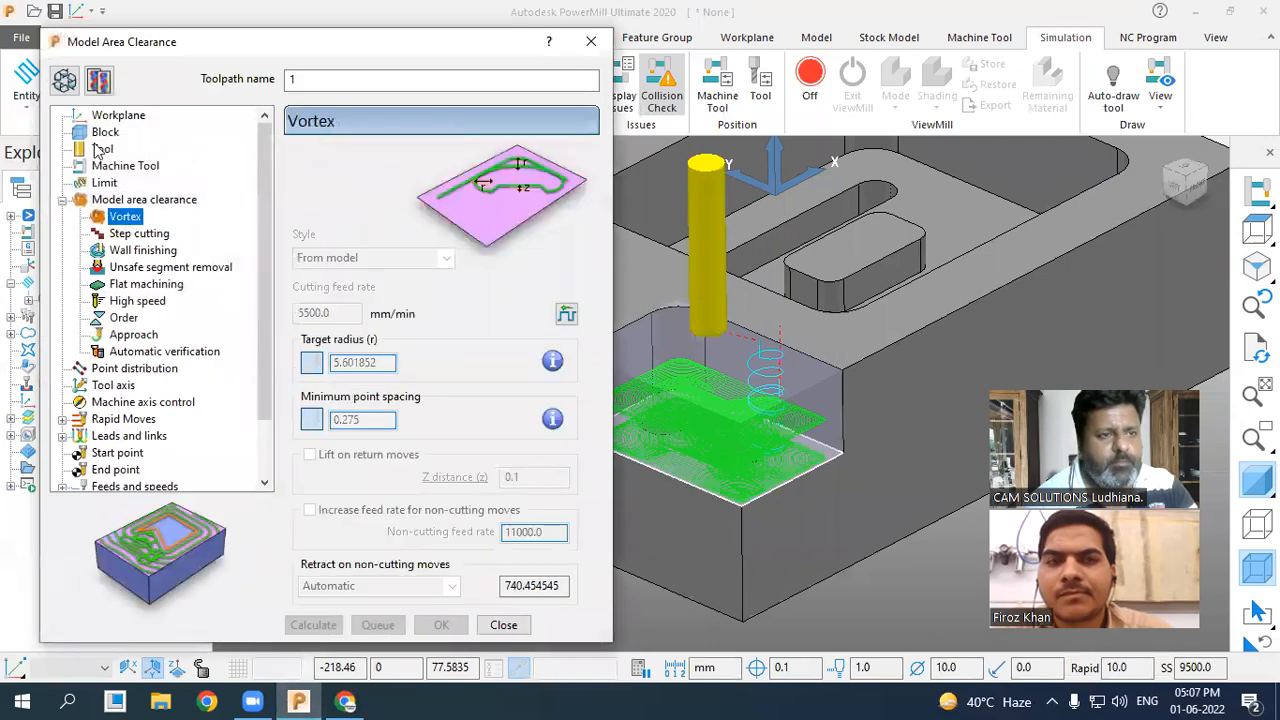
pyautogui.click(64, 80)
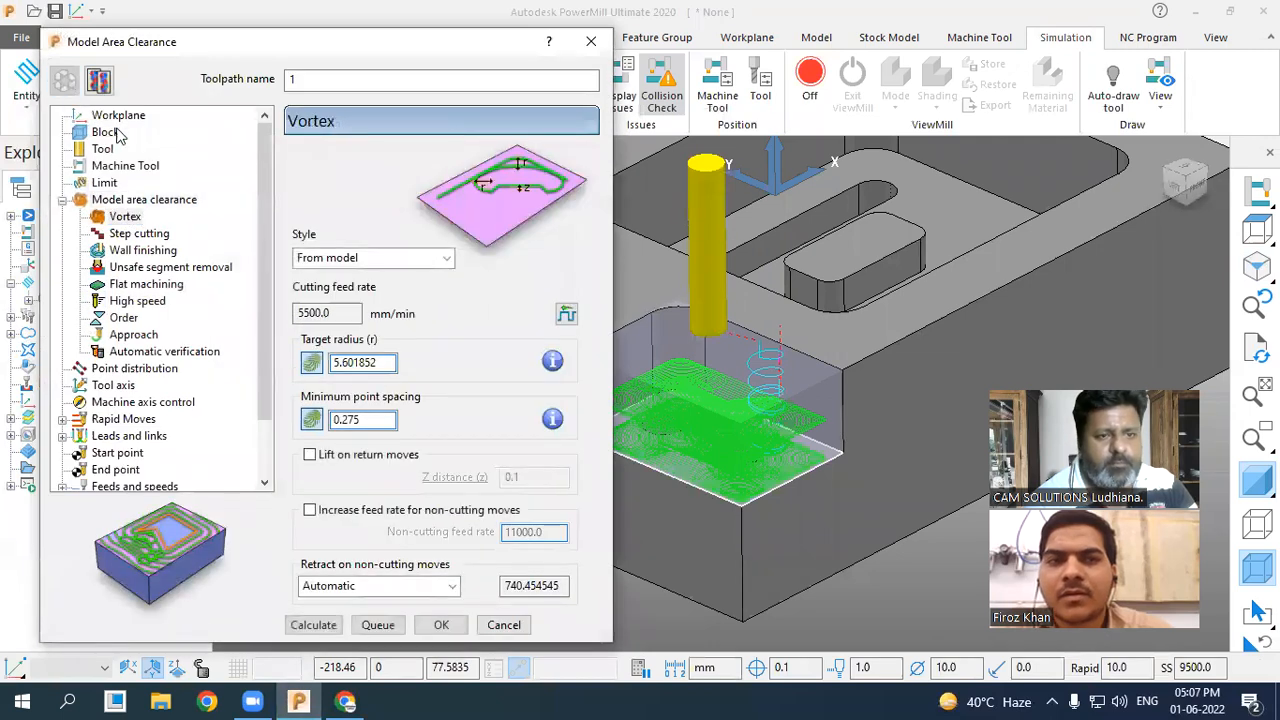
pyautogui.doubleClick(332, 313)
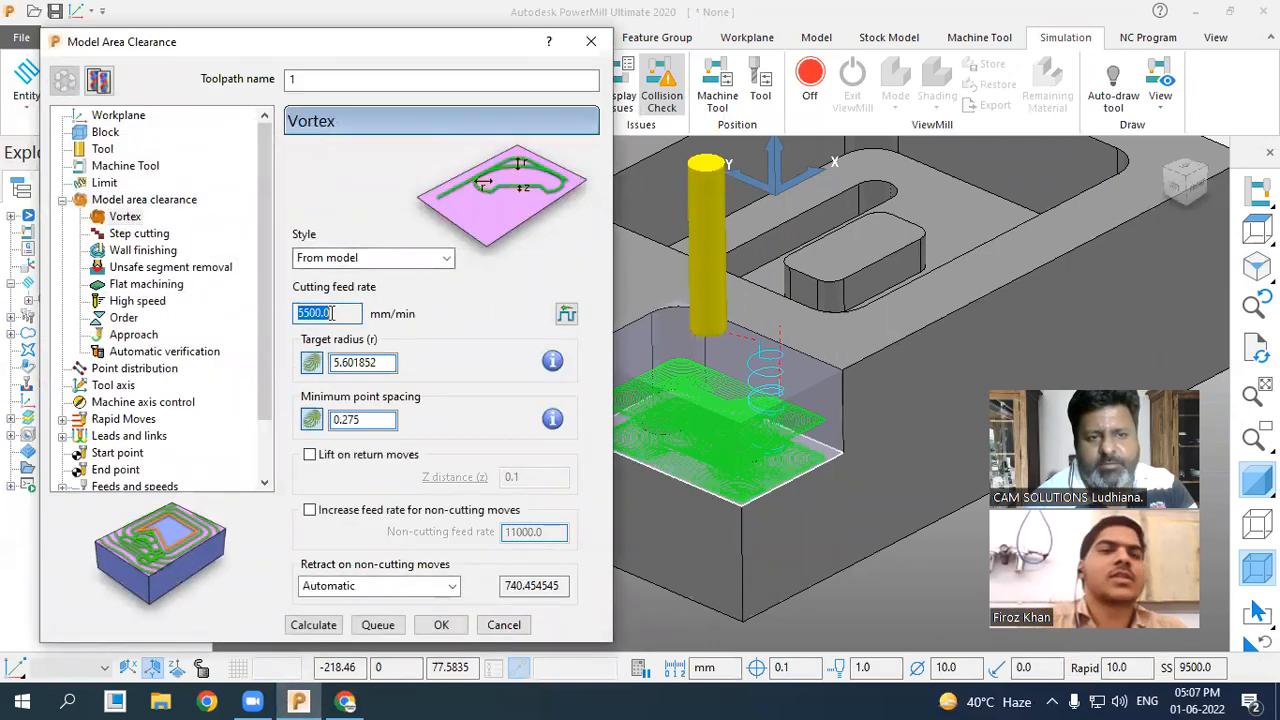
pyautogui.doubleClick(368, 362)
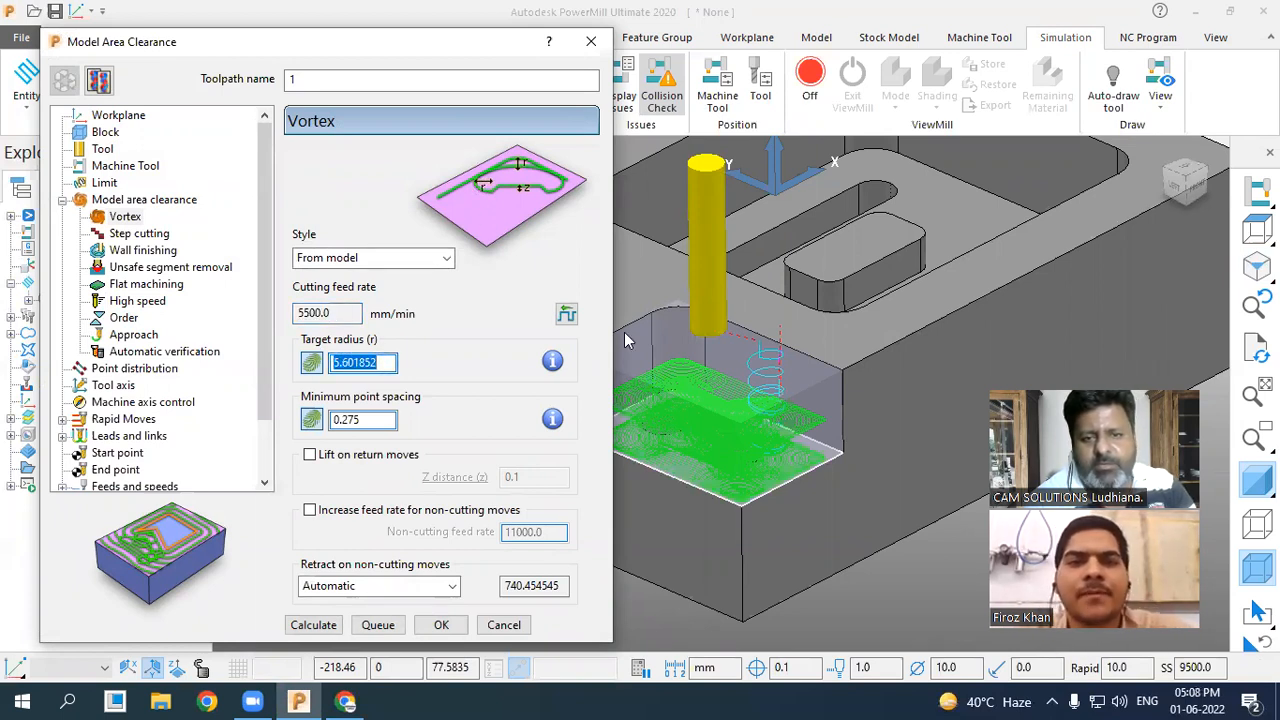
# Examine the vortex moves in the pocket corners against the target radius and minimum point spacing settings.
pyautogui.scroll(5, 798, 424)
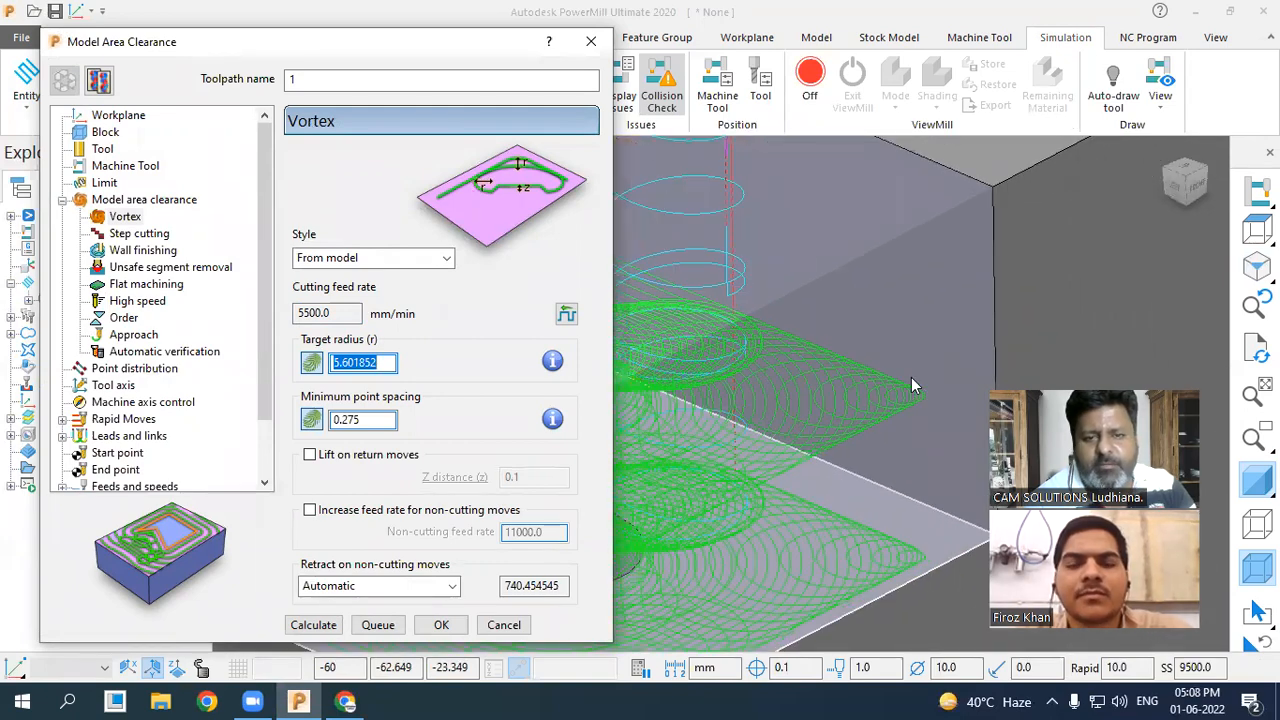
pyautogui.scroll(3, 684, 366)
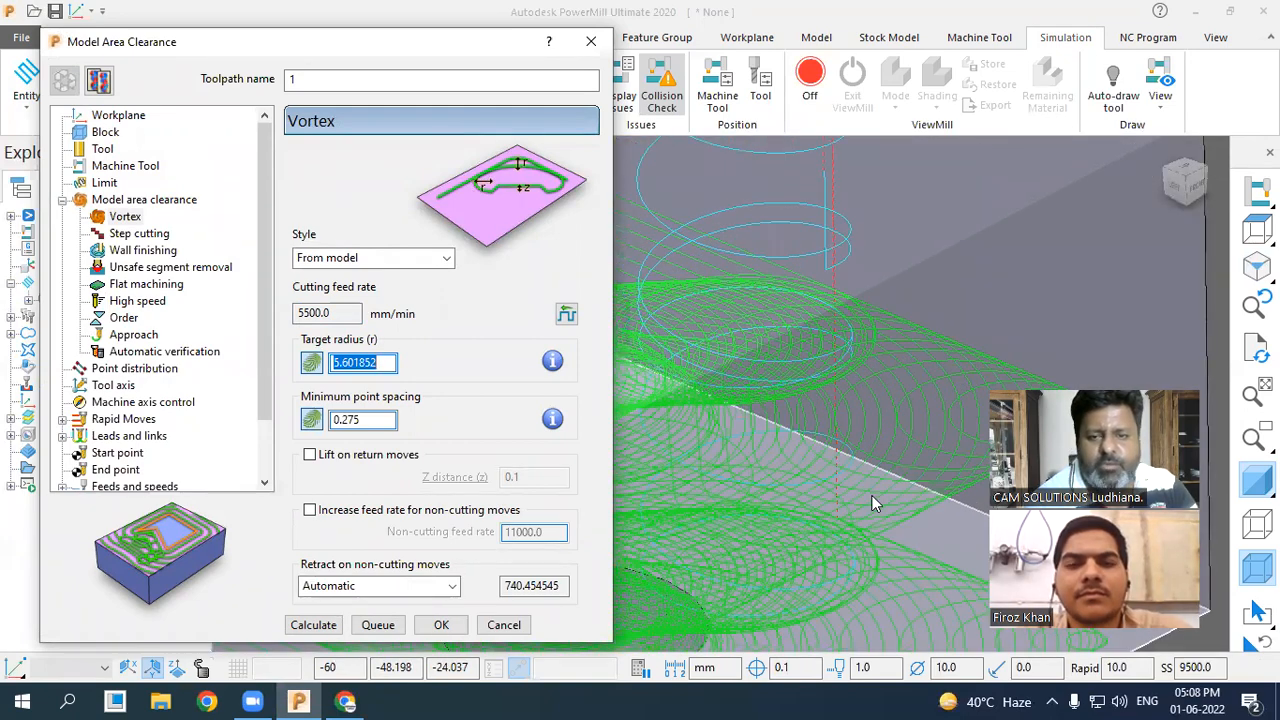
pyautogui.scroll(-4, 978, 354)
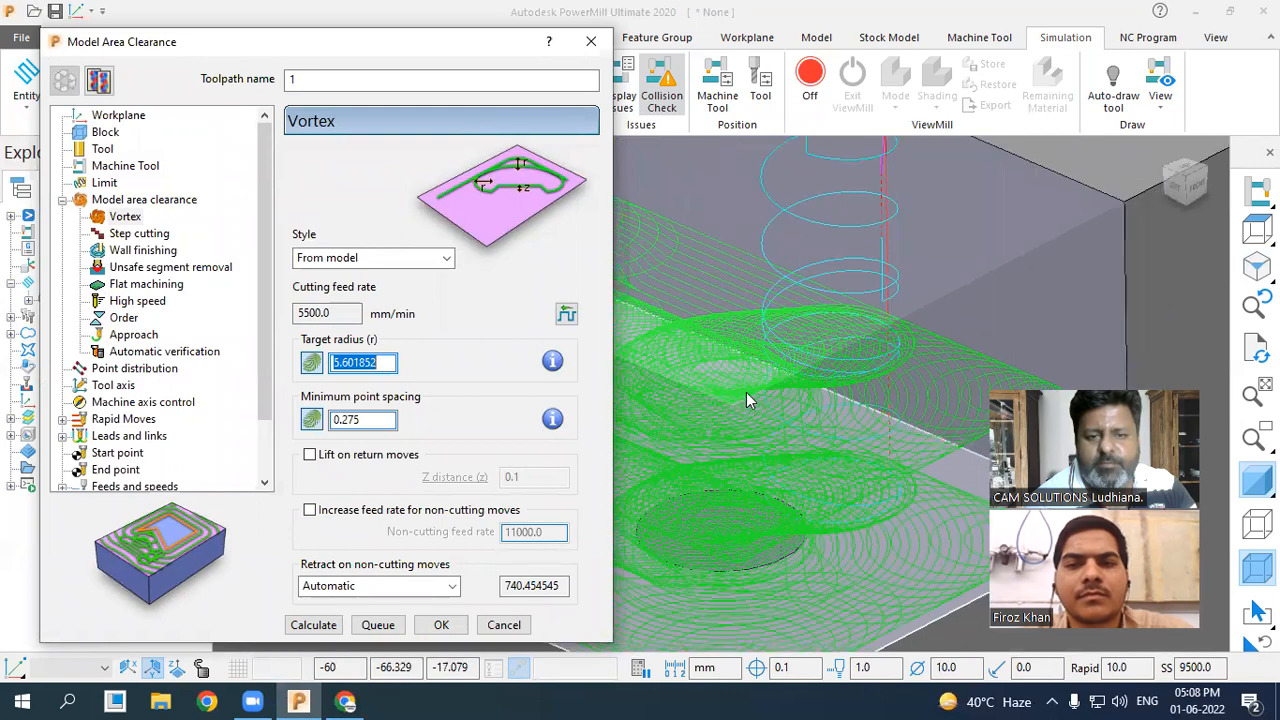
pyautogui.scroll(3, 710, 454)
pyautogui.click(763, 346)
pyautogui.moveTo(763, 352); pyautogui.dragTo(1003, 309, button='middle')
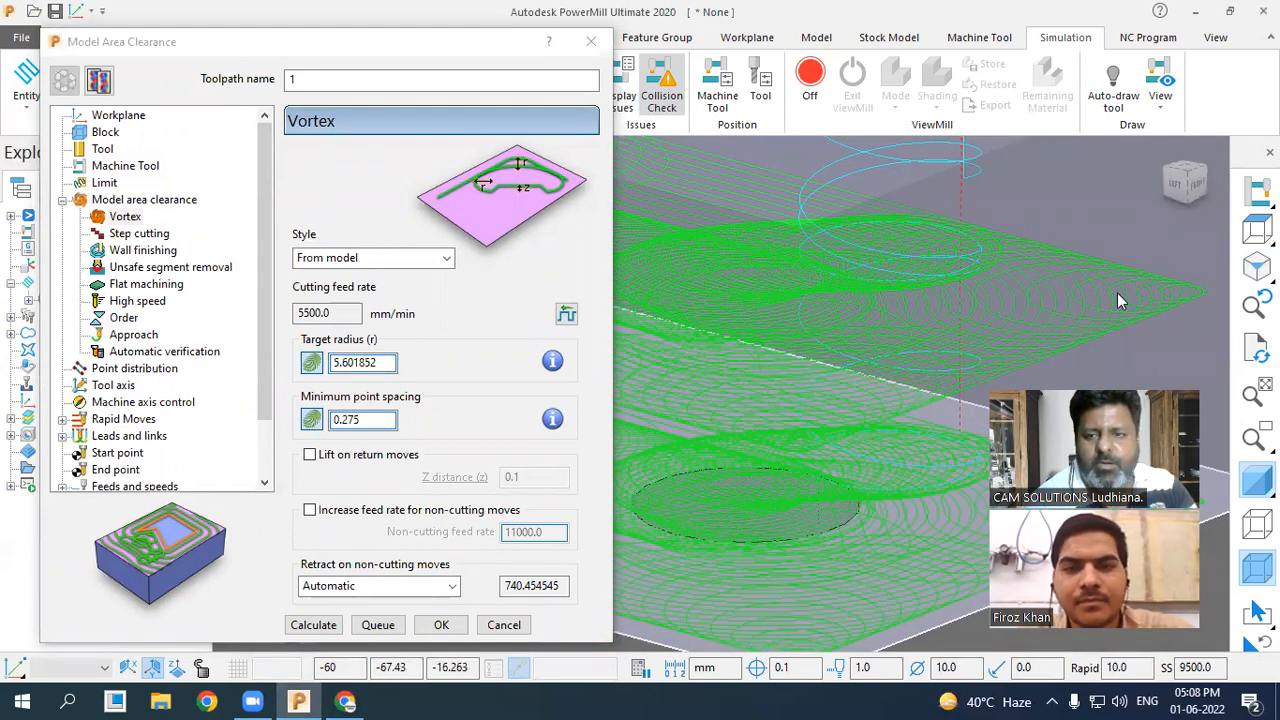
pyautogui.doubleClick(383, 362)
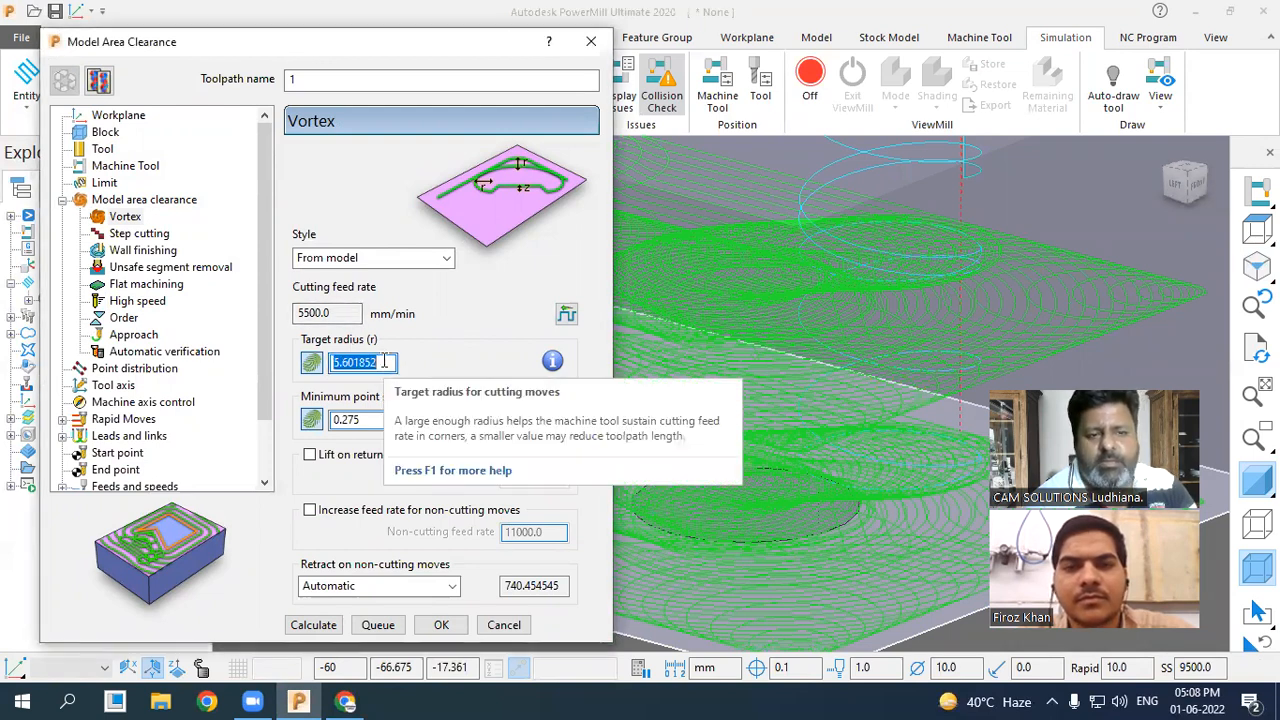
pyautogui.doubleClick(372, 420)
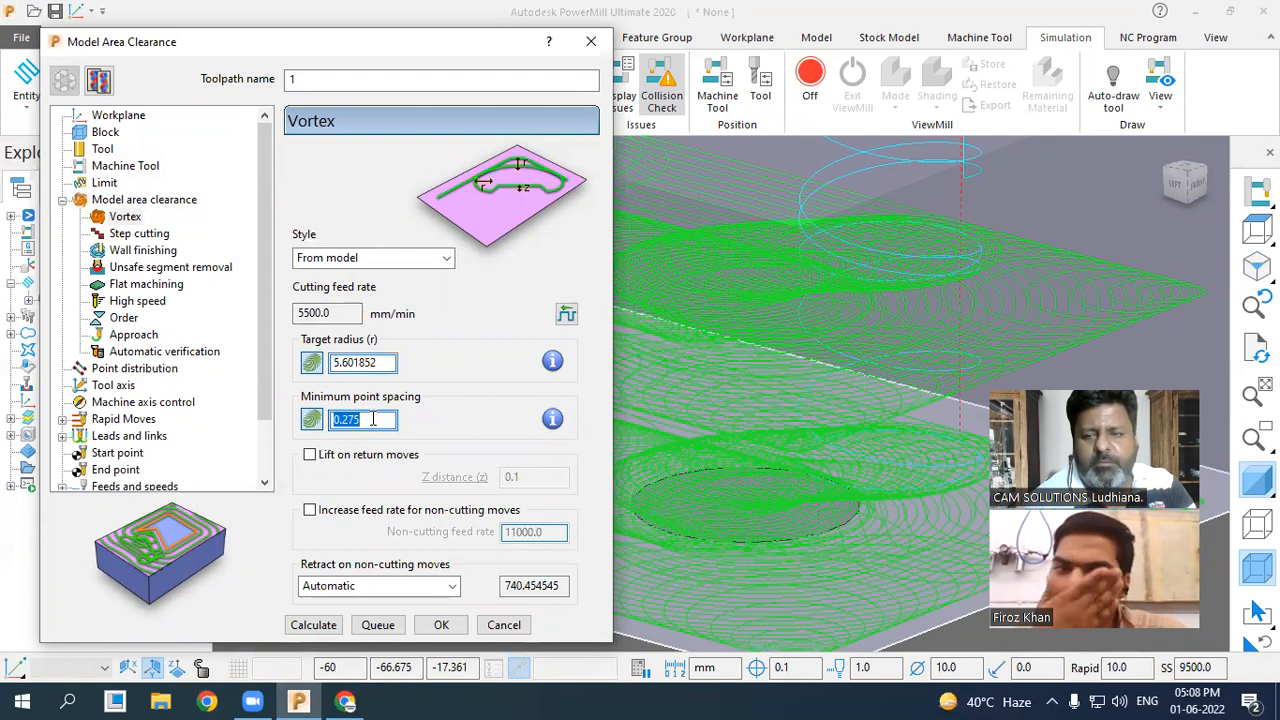
pyautogui.doubleClick(380, 363)
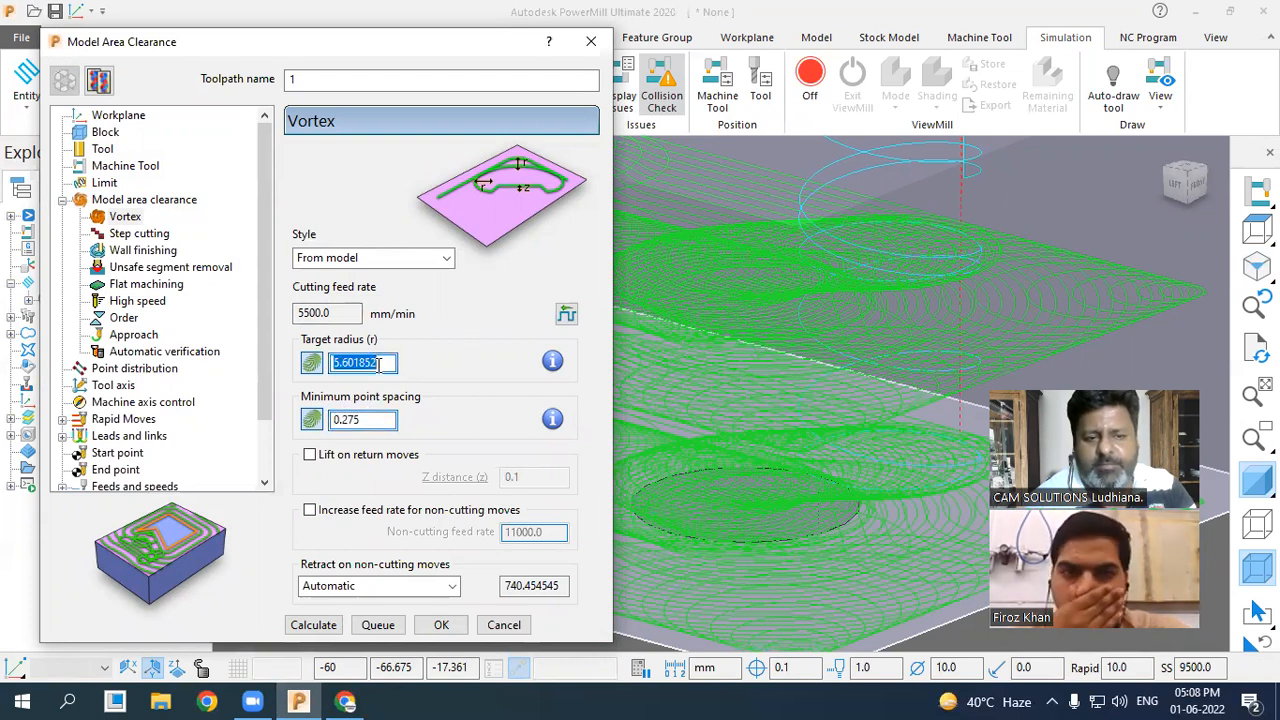
# Recalculate toolpath 1 with the current vortex settings and inspect its two cutting levels in the corner pocket.
pyautogui.click(322, 624)
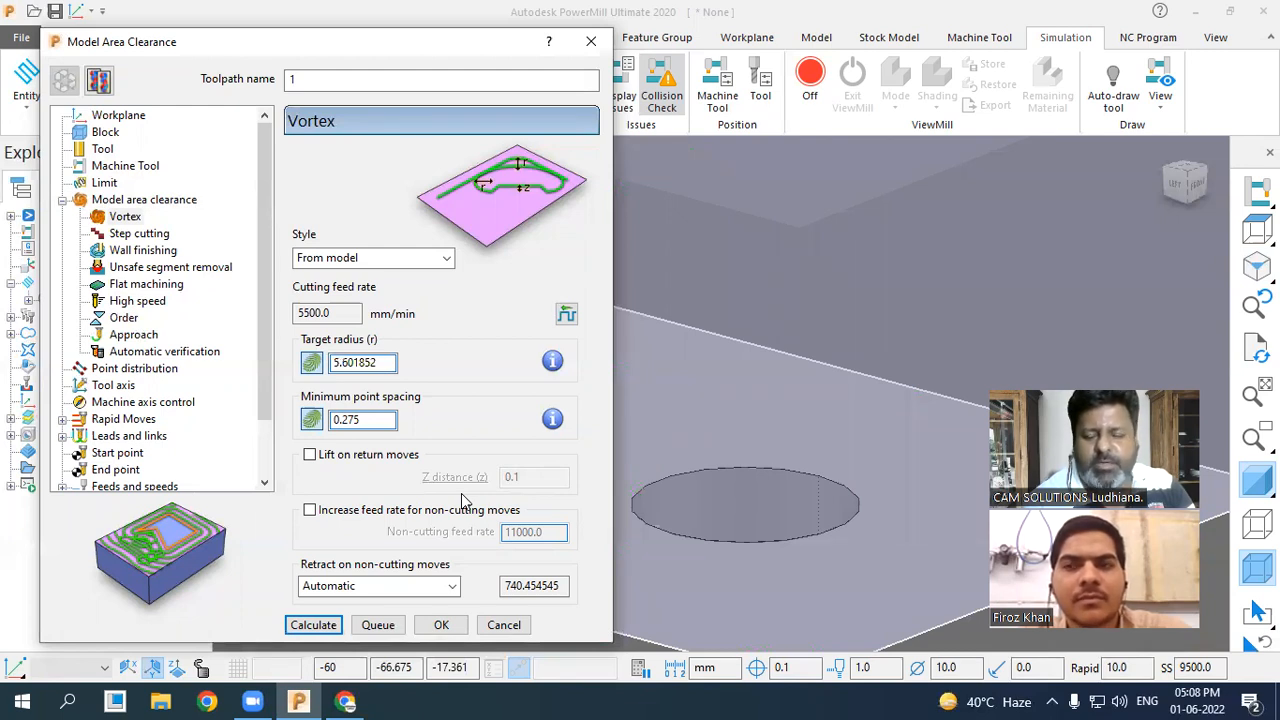
pyautogui.click(442, 625)
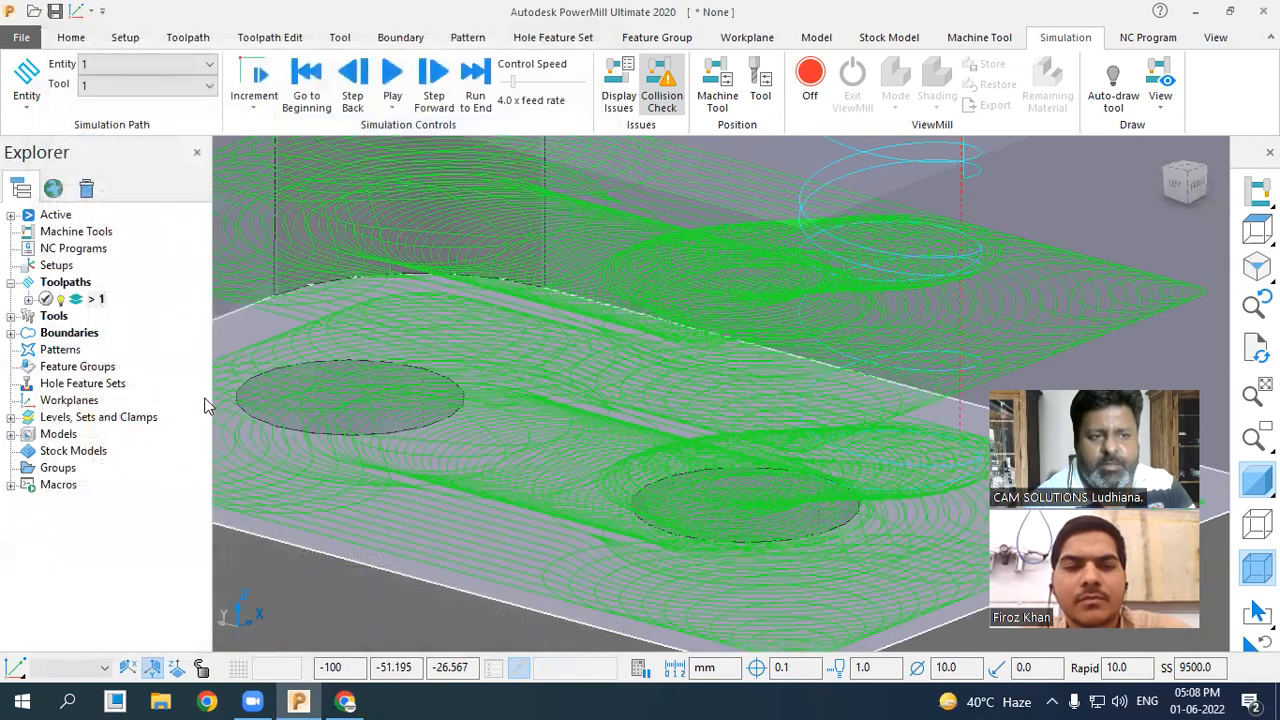
pyautogui.scroll(-1, 450, 366)
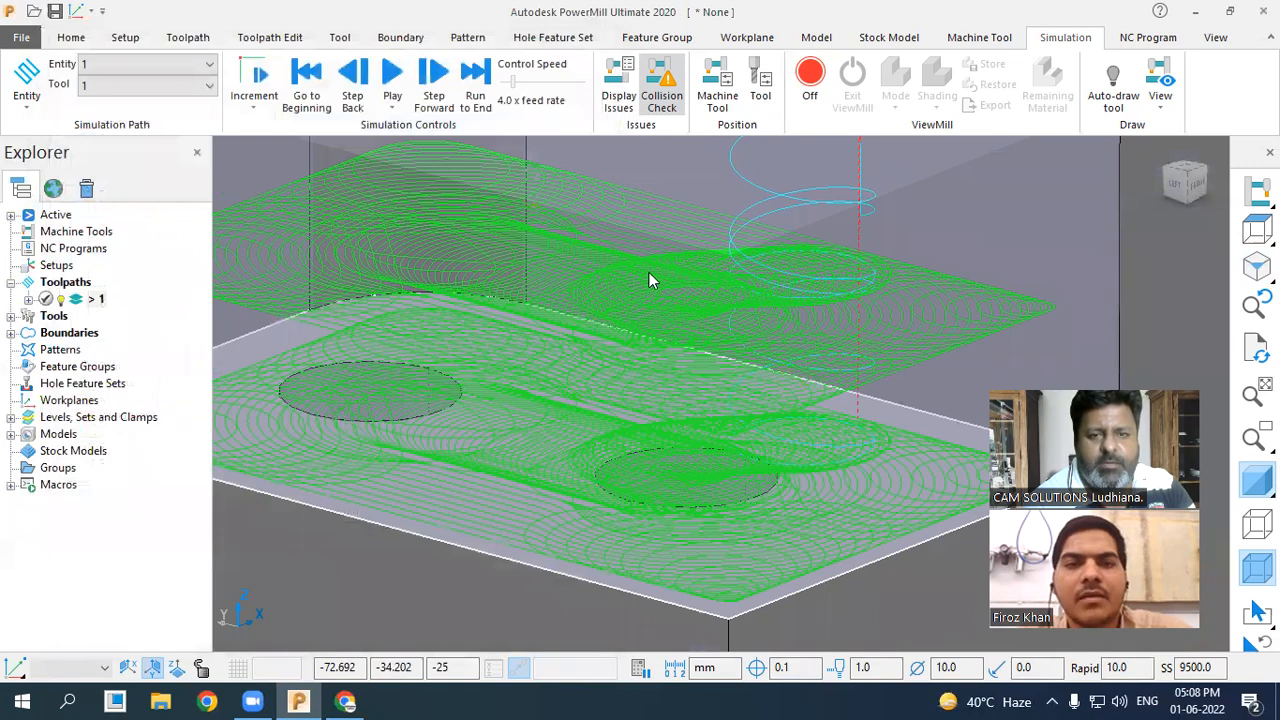
pyautogui.scroll(-3, 649, 272)
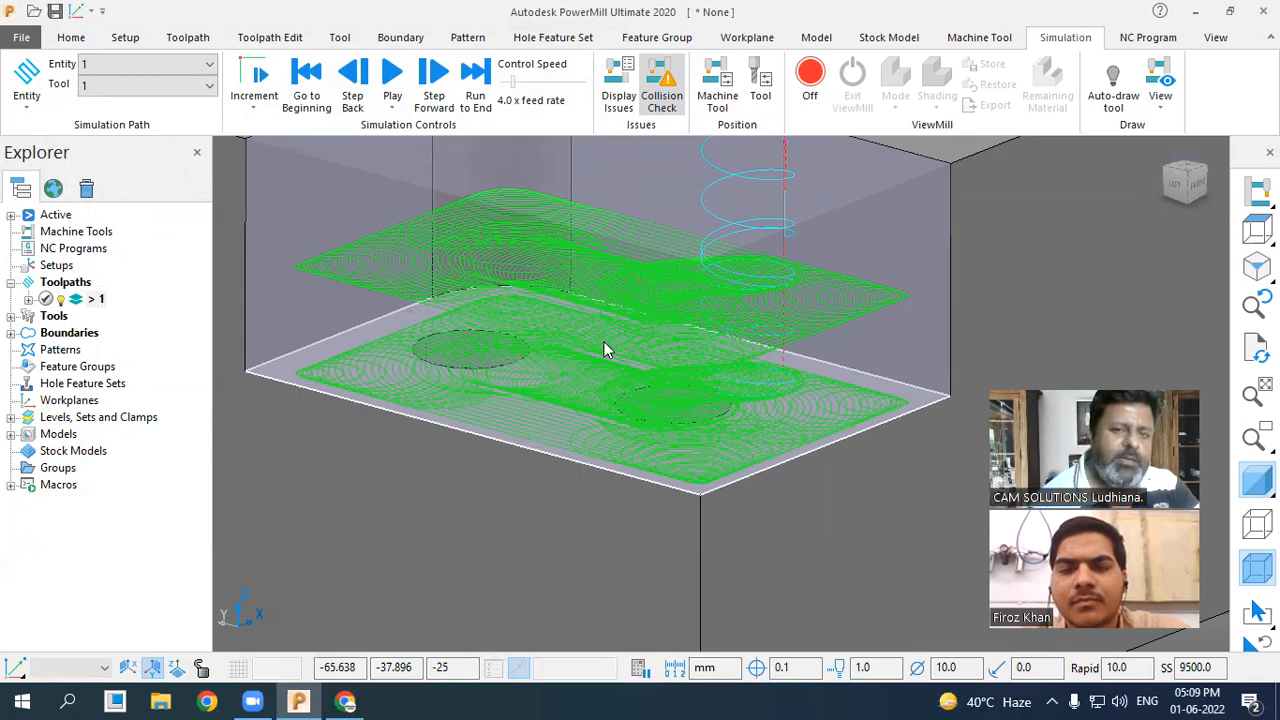
pyautogui.scroll(-4, 603, 338)
pyautogui.moveTo(605, 333)
pyautogui.mouseDown(button='middle')
pyautogui.moveTo(587, 386)
pyautogui.moveTo(675, 478)
pyautogui.moveTo(626, 313)
pyautogui.moveTo(624, 324)
pyautogui.mouseUp(button='middle')
pyautogui.scroll(-3, 551, 411)
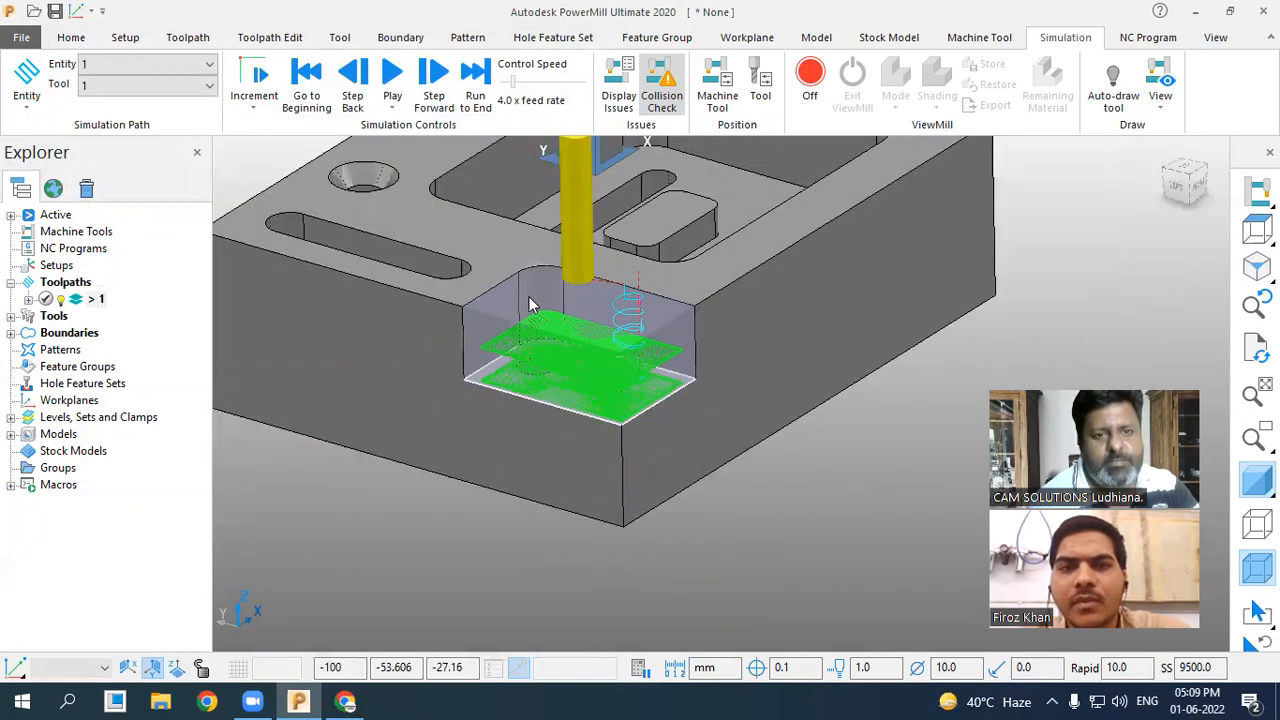
pyautogui.scroll(2, 529, 297)
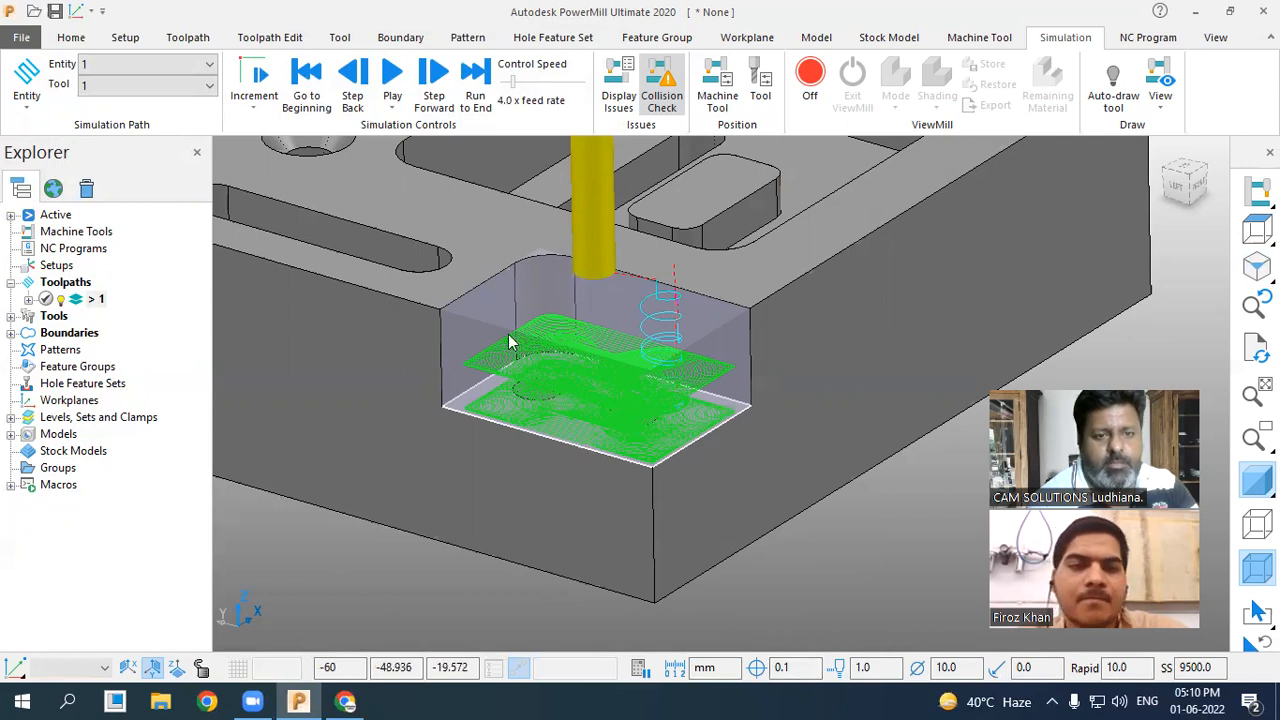
# Reopen the settings of toolpath 1 and make the calculated toolpath editable.
pyautogui.scroll(1, 509, 342)
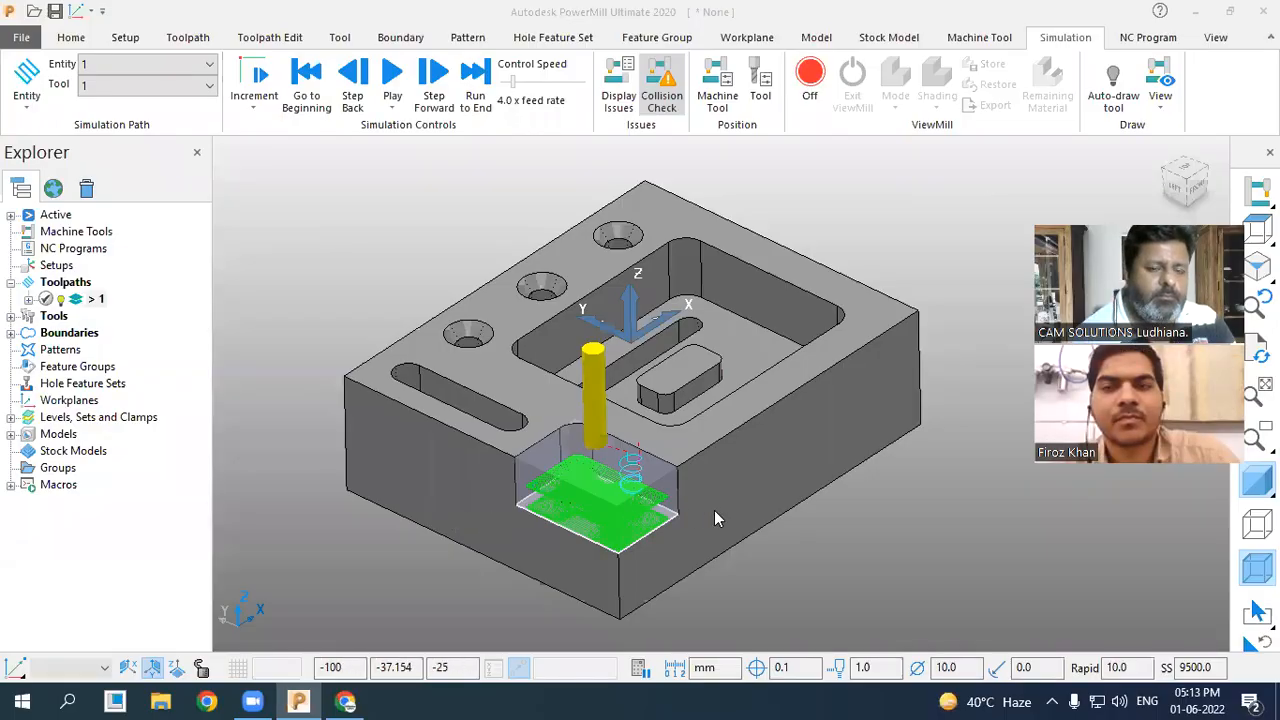
pyautogui.scroll(2, 800, 500)
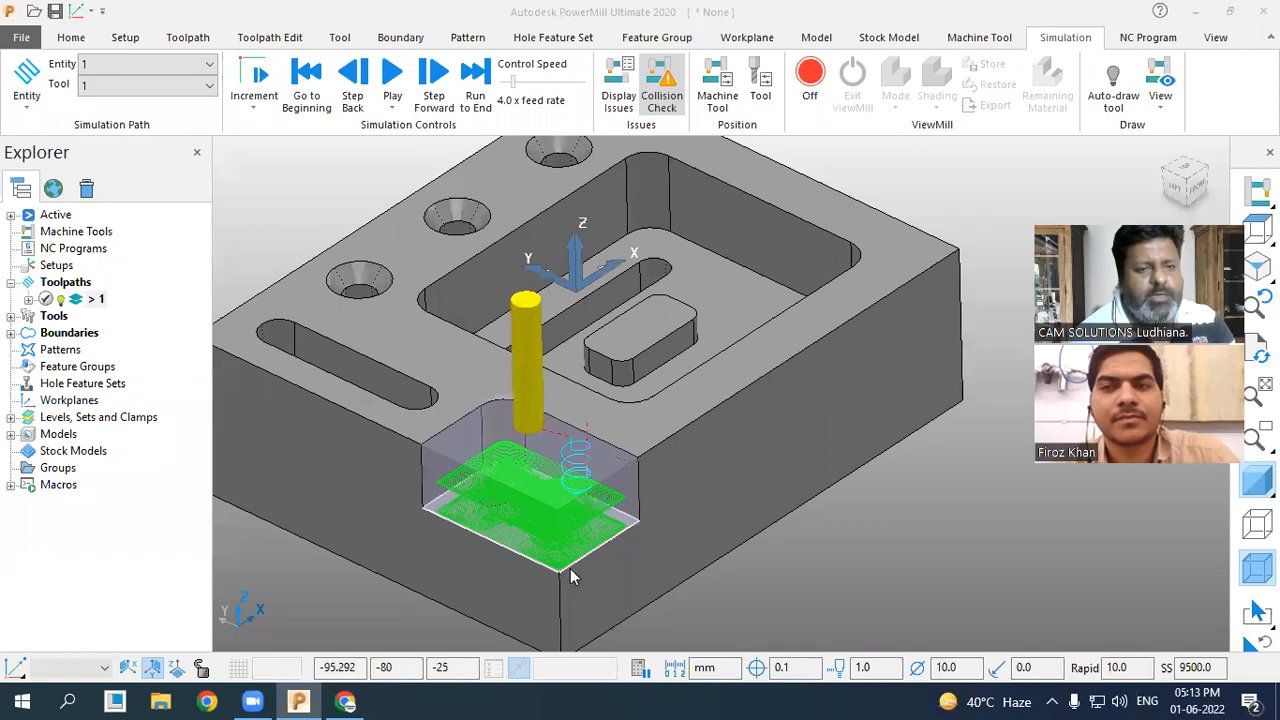
pyautogui.scroll(-2, 560, 570)
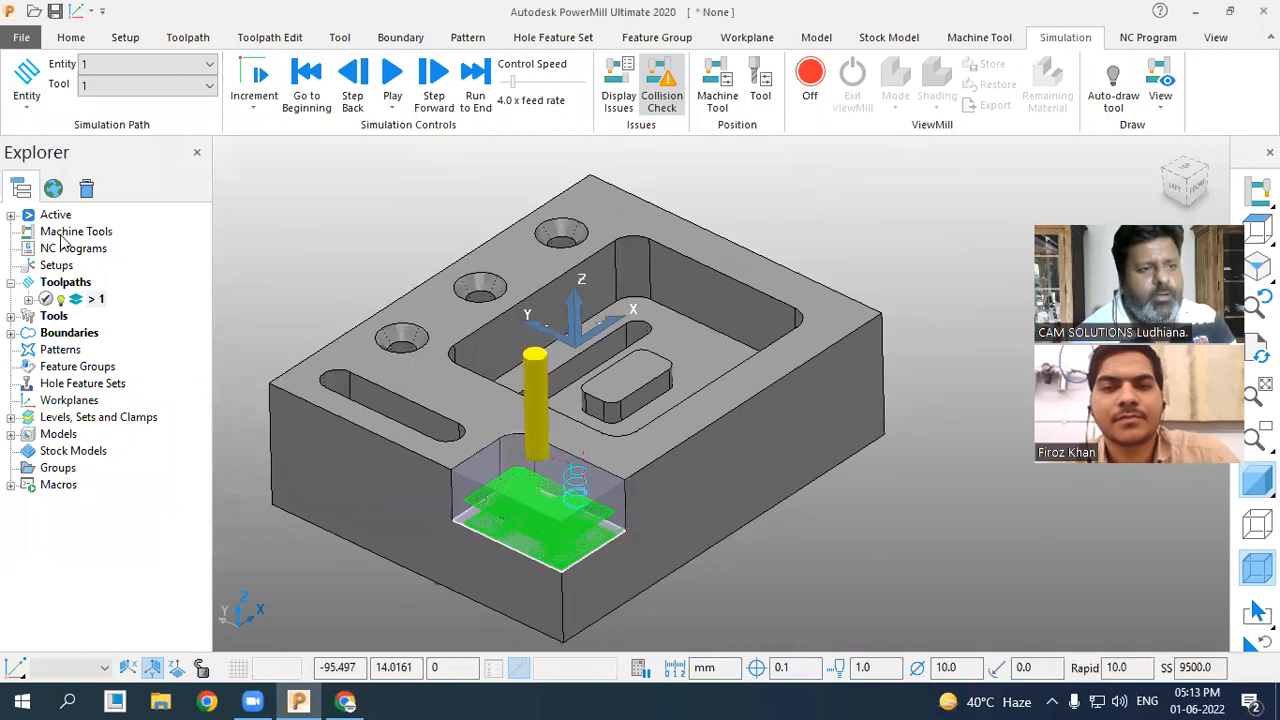
pyautogui.click(86, 300)
pyautogui.rightClick(88, 300)
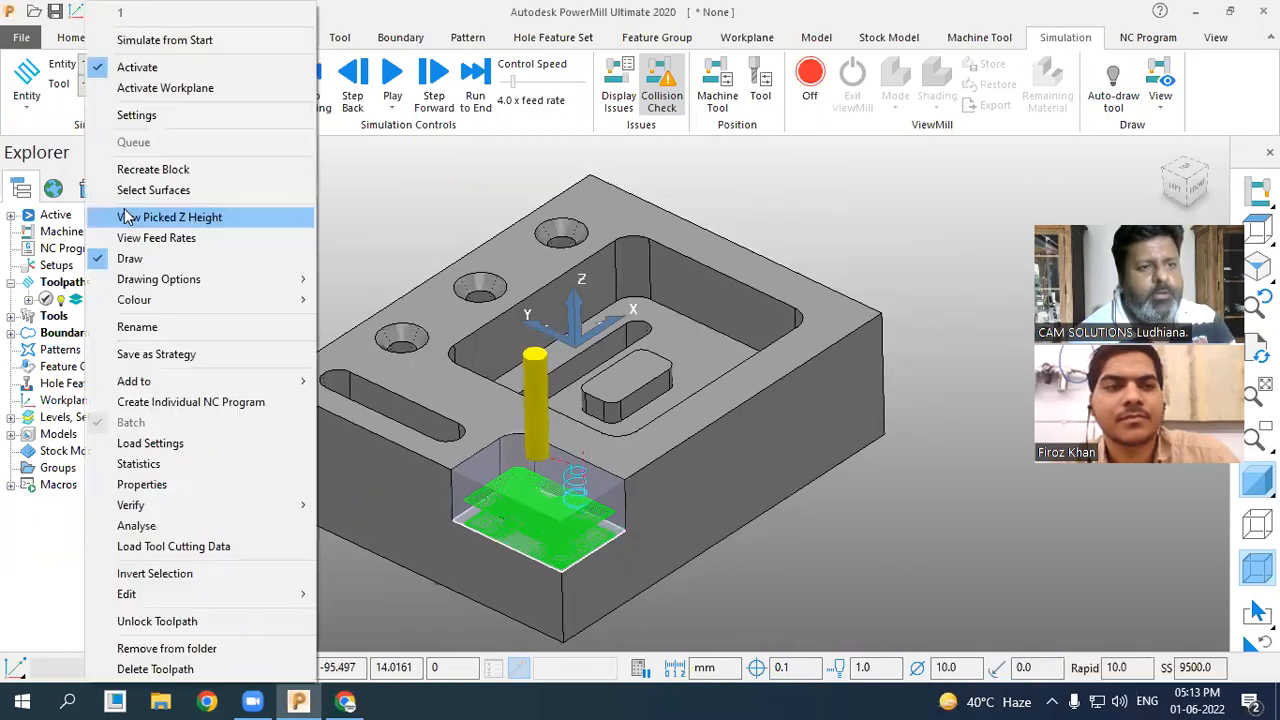
pyautogui.click(137, 116)
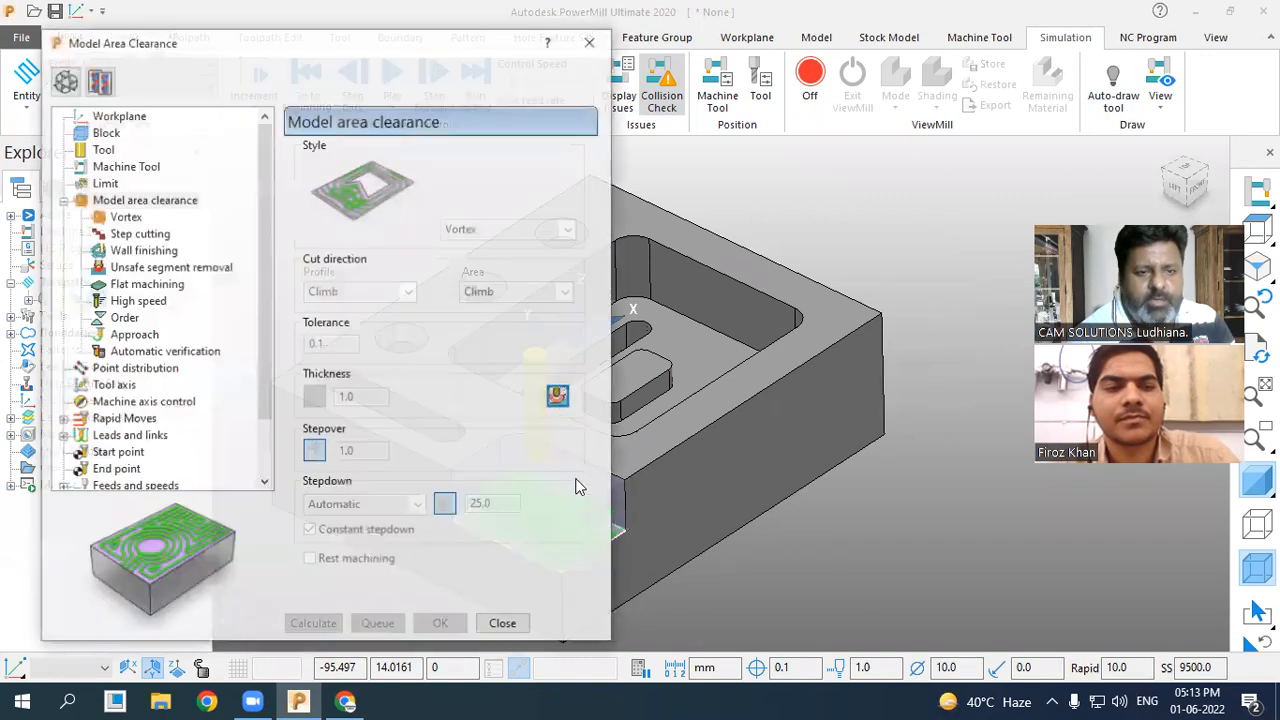
pyautogui.click(64, 80)
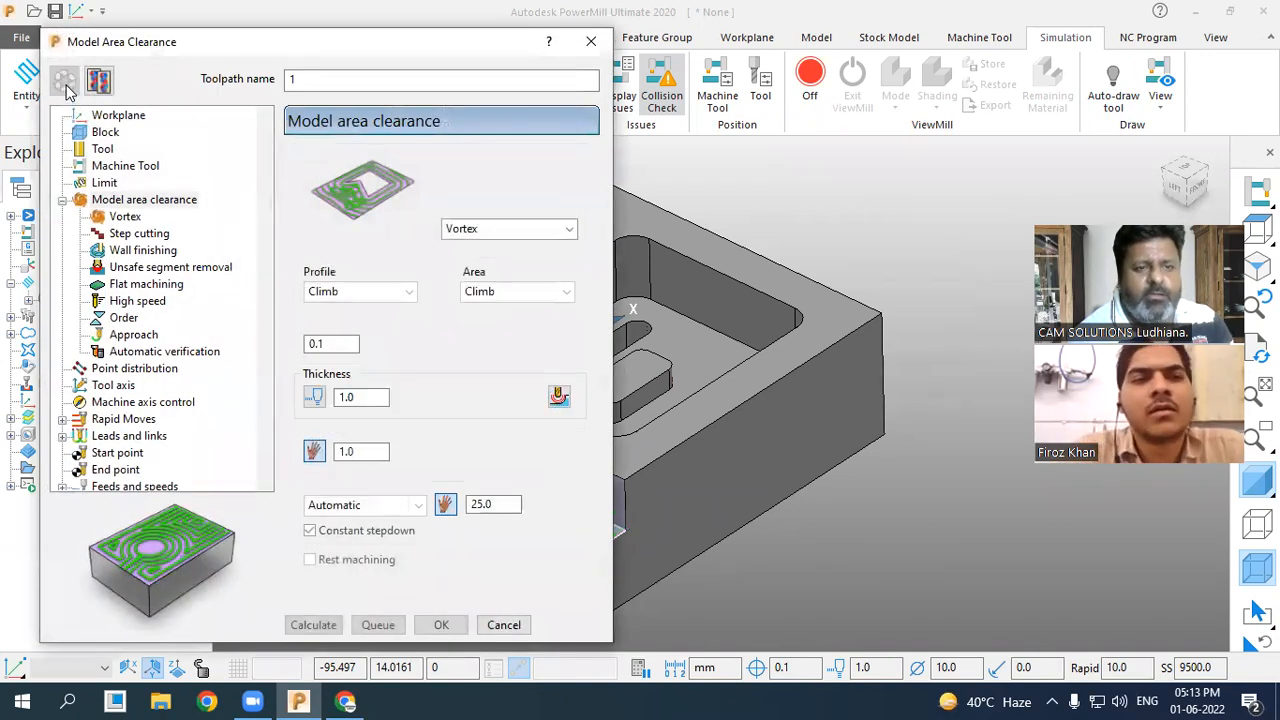
# Limit toolpath 1 with a new user-defined boundary made from a composite curve along the large pocket's top edge.
pyautogui.click(105, 183)
pyautogui.click(330, 192)
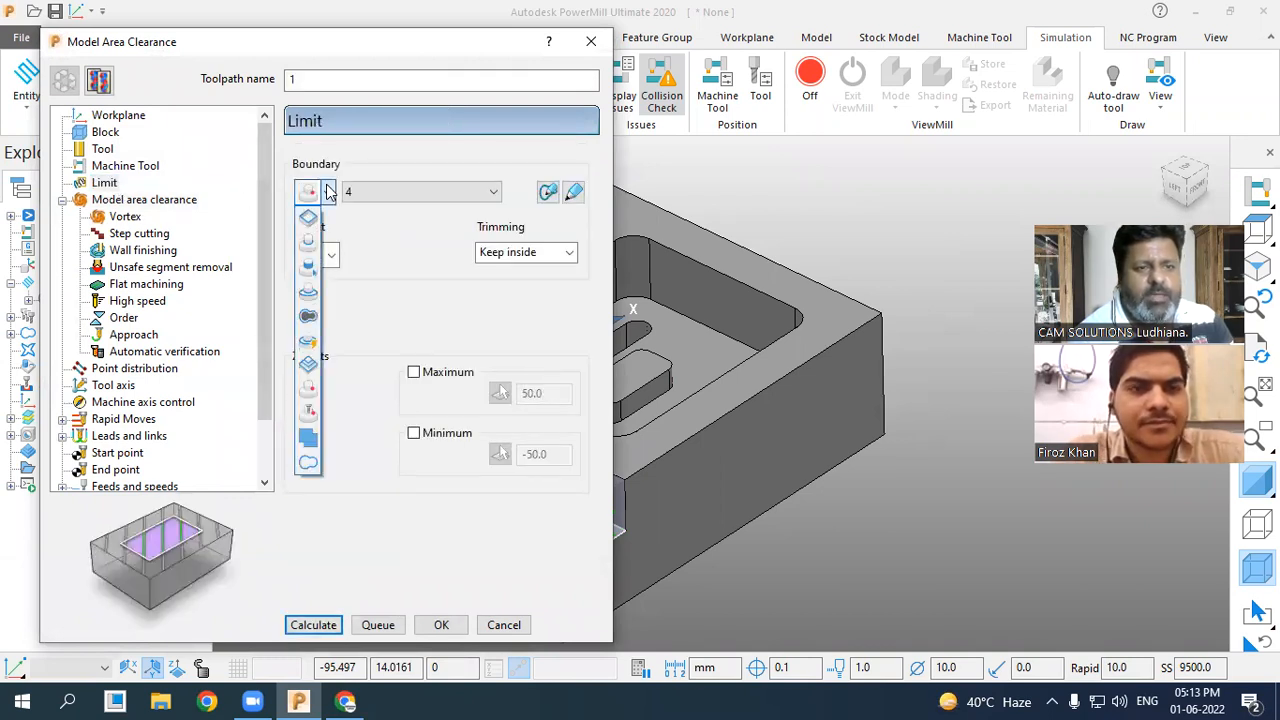
pyautogui.click(312, 460)
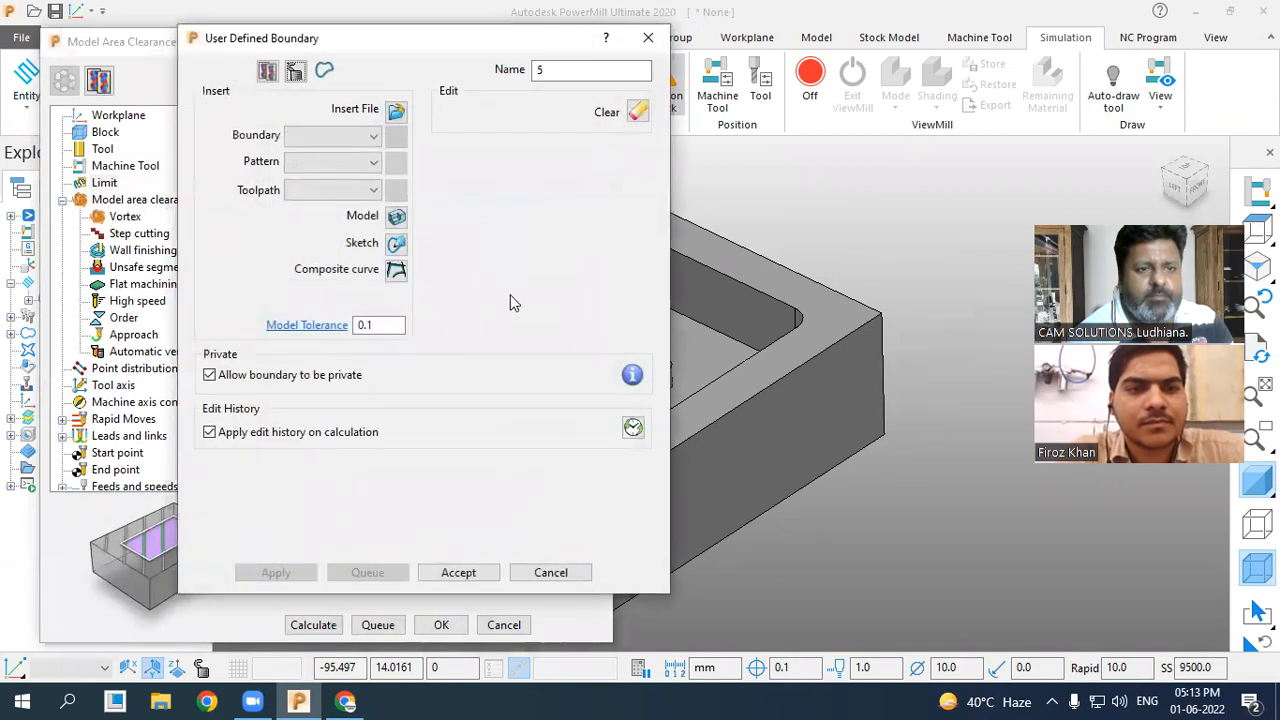
pyautogui.click(402, 273)
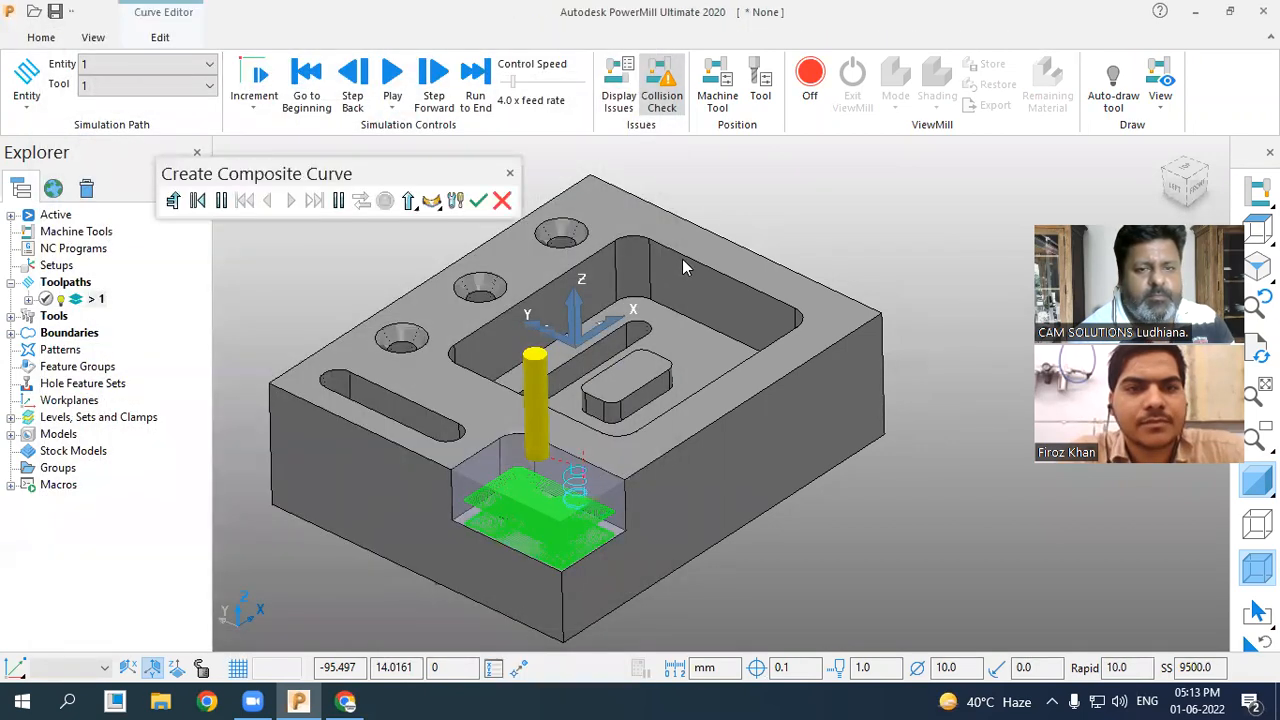
pyautogui.click(684, 255)
pyautogui.click(316, 201)
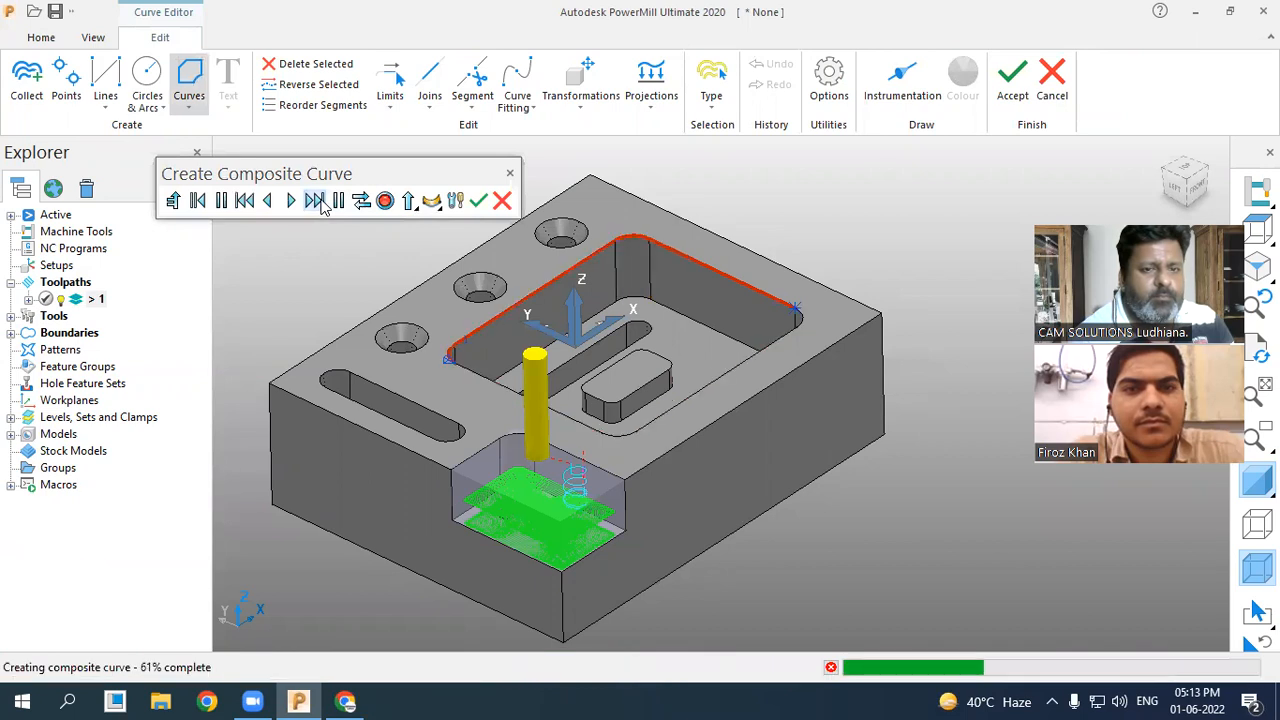
pyautogui.click(478, 201)
pyautogui.click(990, 88)
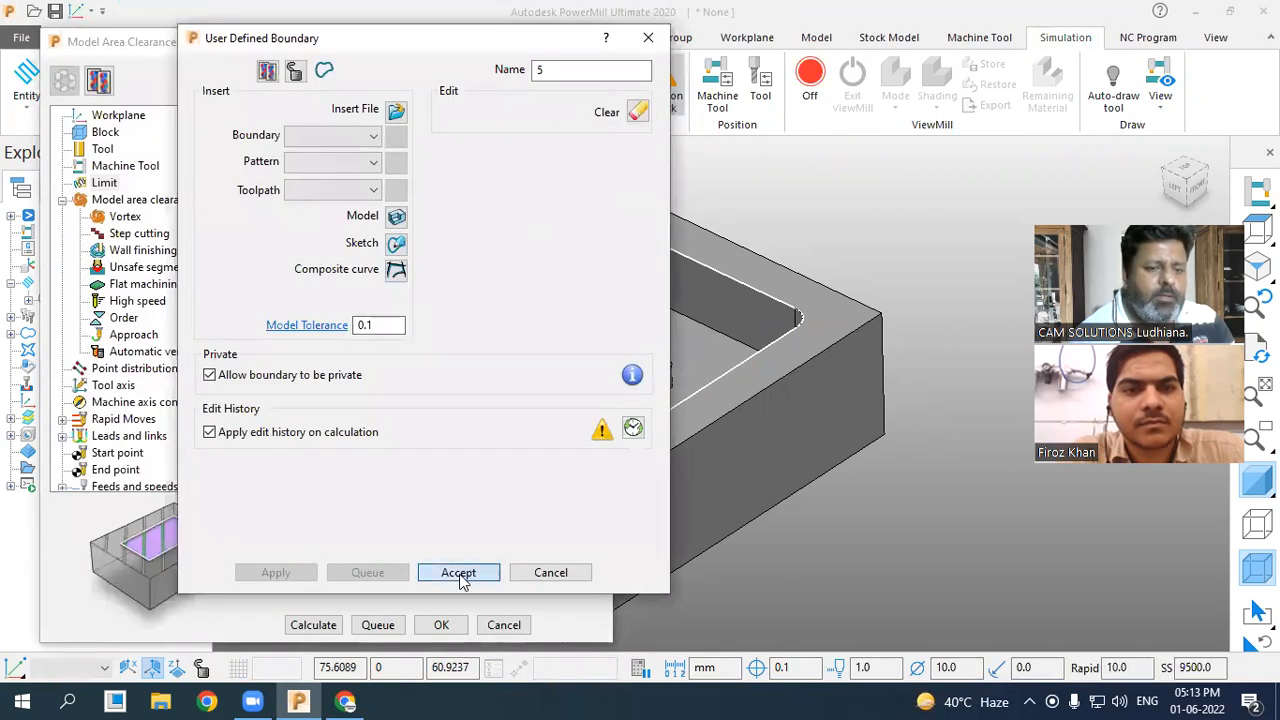
pyautogui.click(458, 572)
# Calculate the box block's limits from the whole model and calculate toolpath 1 inside the large pocket's boundary.
pyautogui.click(316, 625)
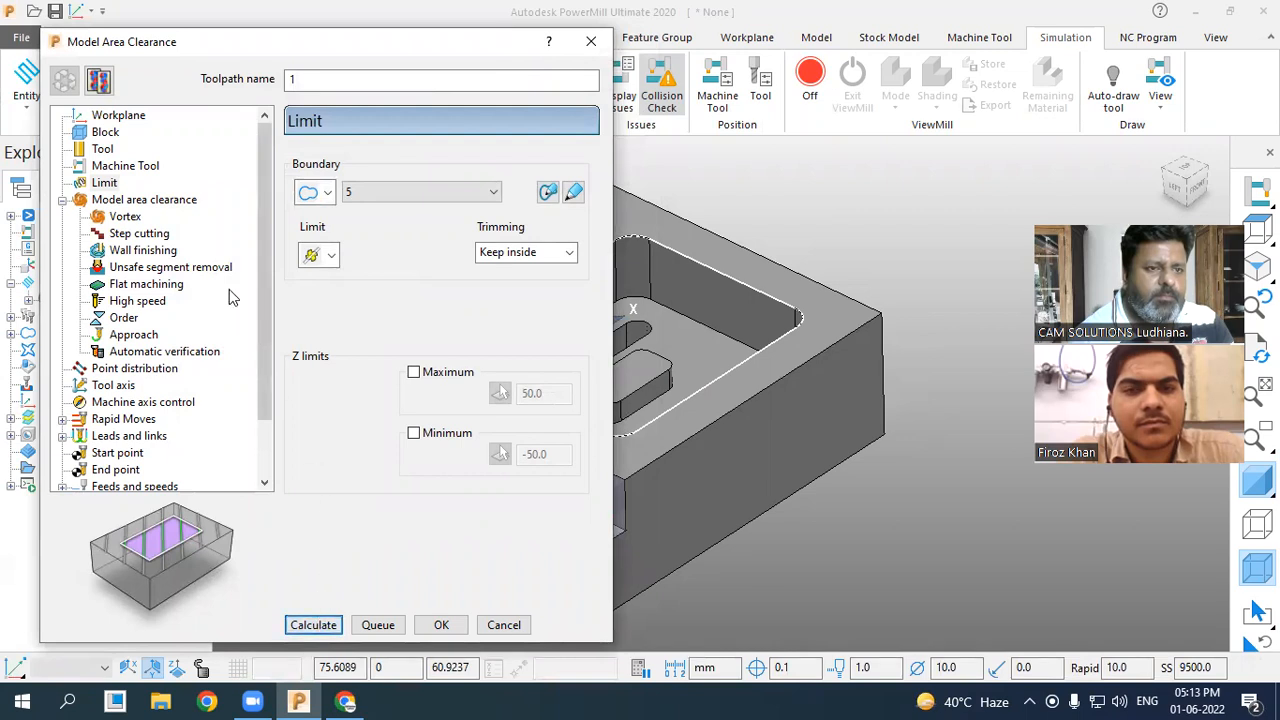
pyautogui.scroll(-4, 829, 332)
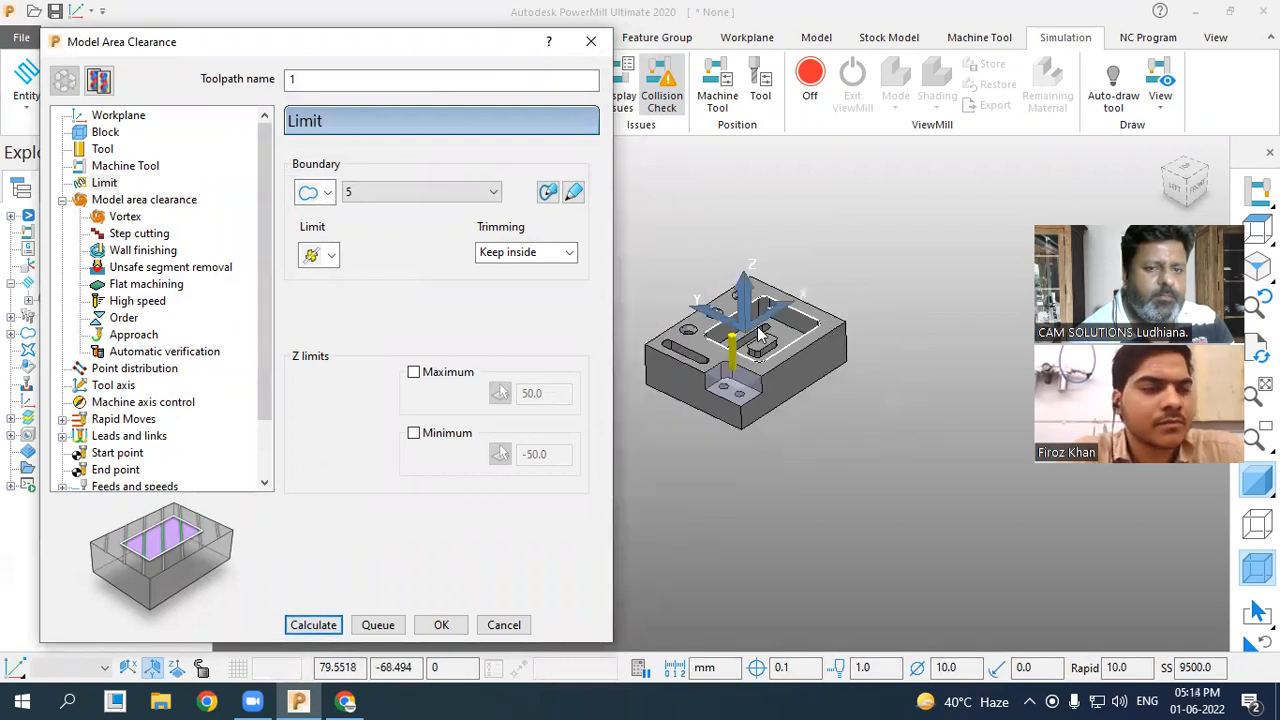
pyautogui.scroll(2, 759, 334)
pyautogui.click(104, 131)
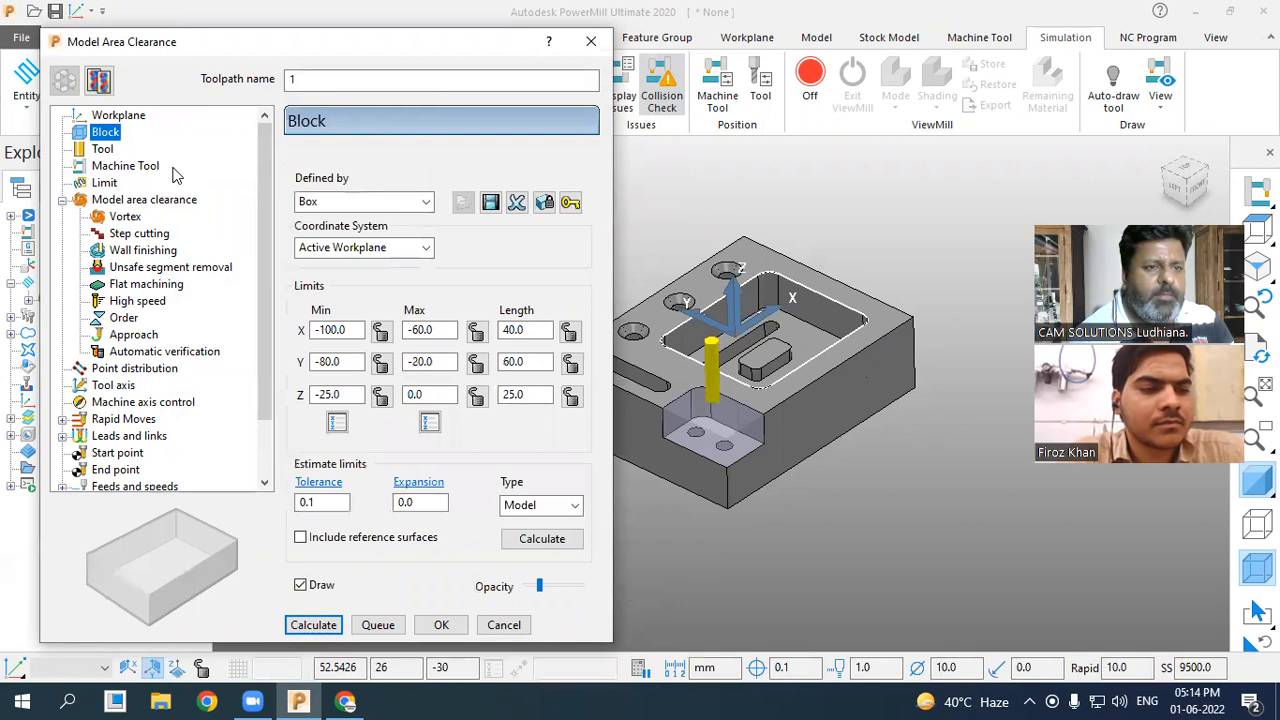
pyautogui.click(541, 538)
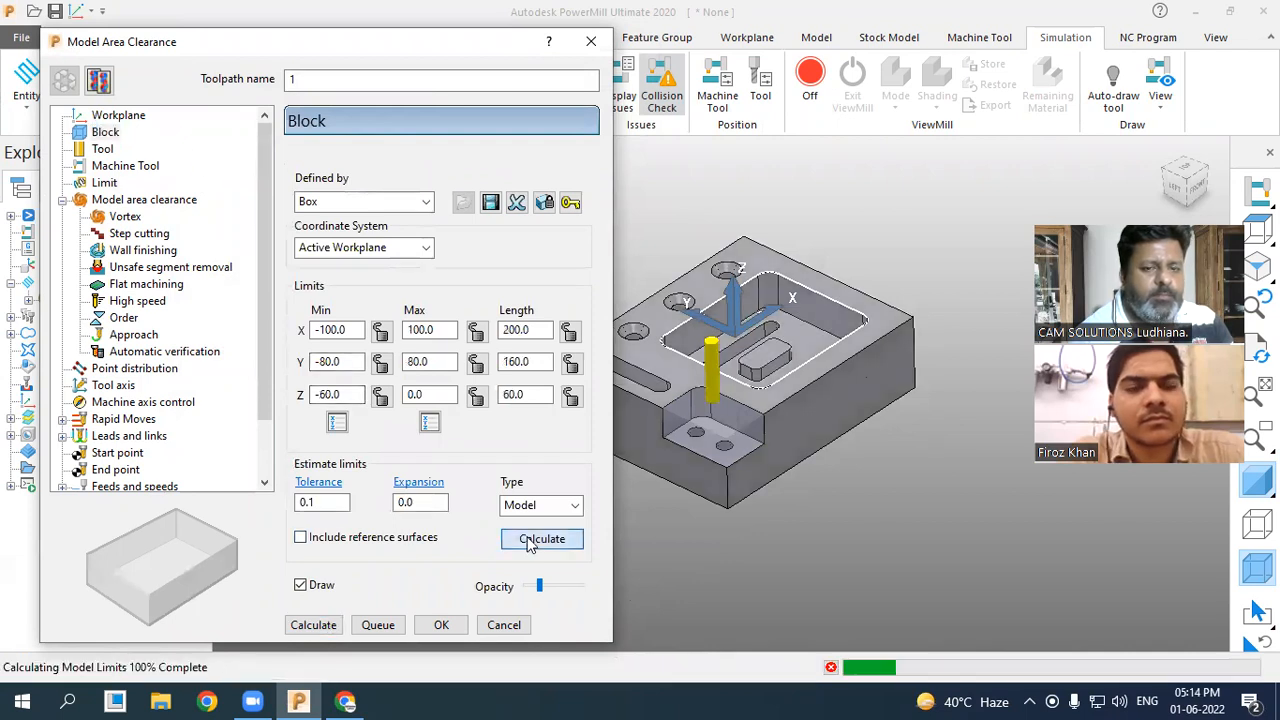
pyautogui.click(309, 628)
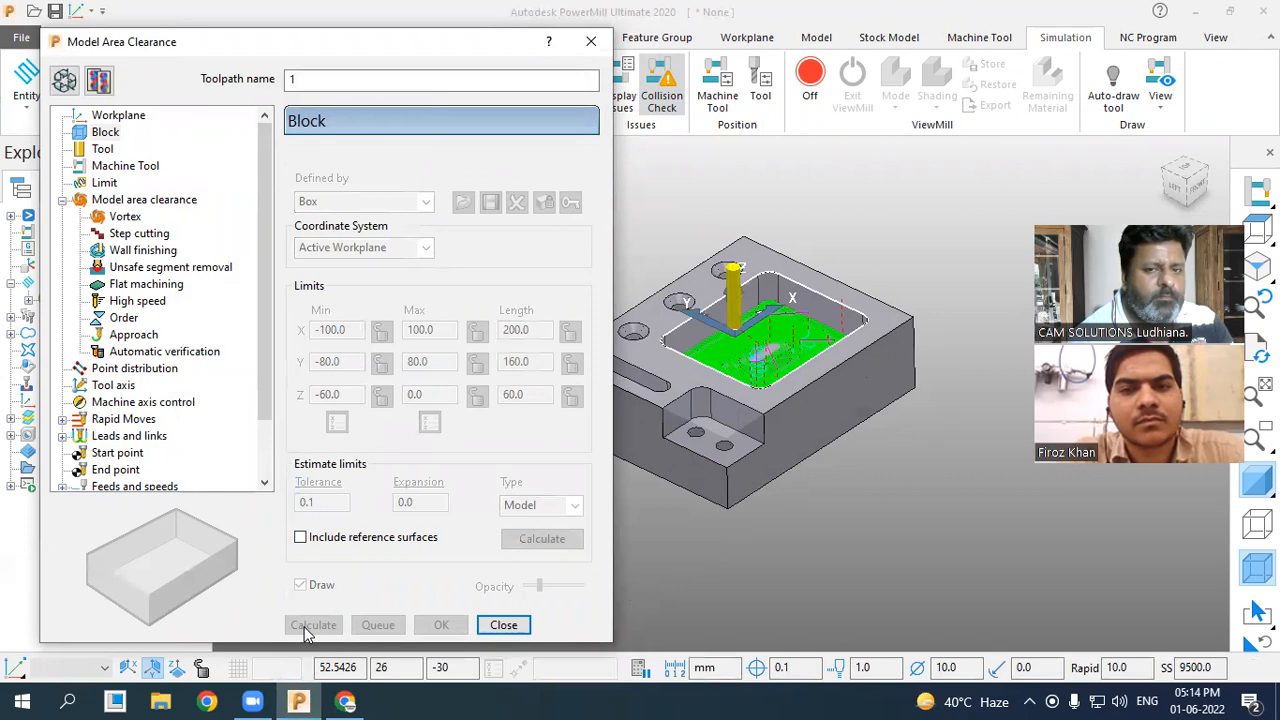
# Define toolpath 1's block by Boundary, calculate its limits, recalculate the toolpath, and inspect the cutting levels in the large pocket.
pyautogui.click(62, 86)
pyautogui.click(105, 132)
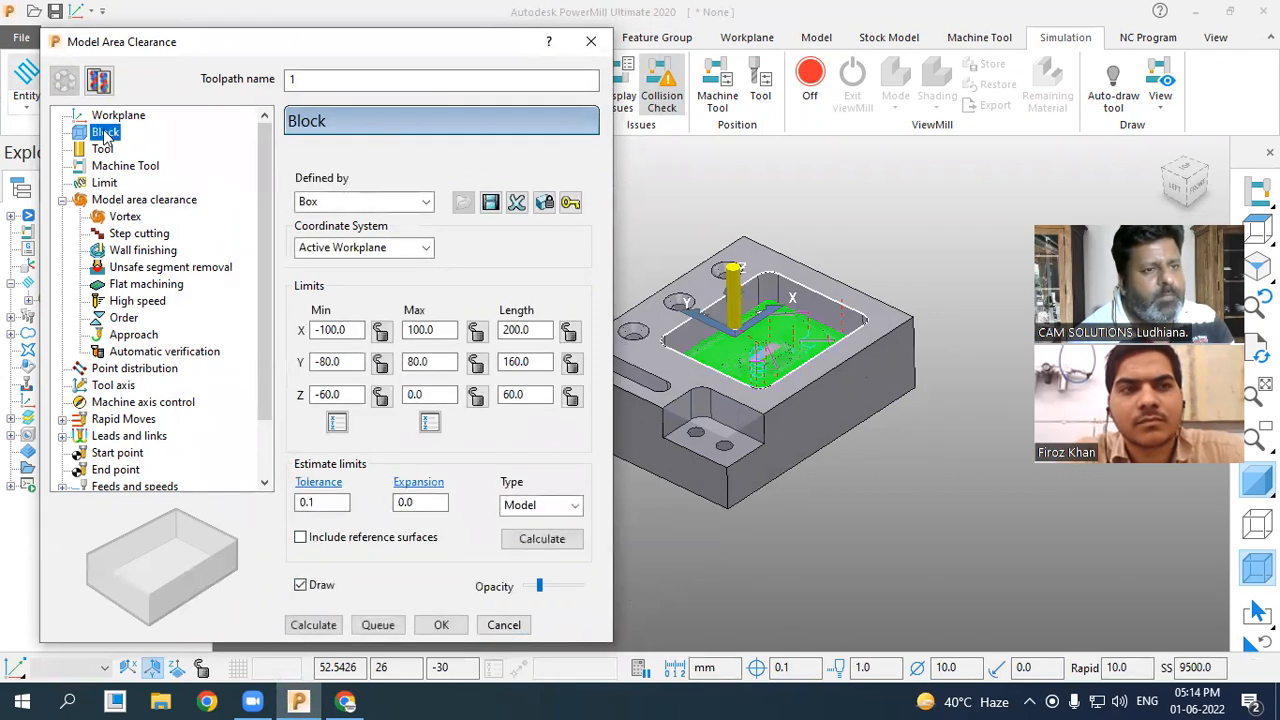
pyautogui.click(332, 204)
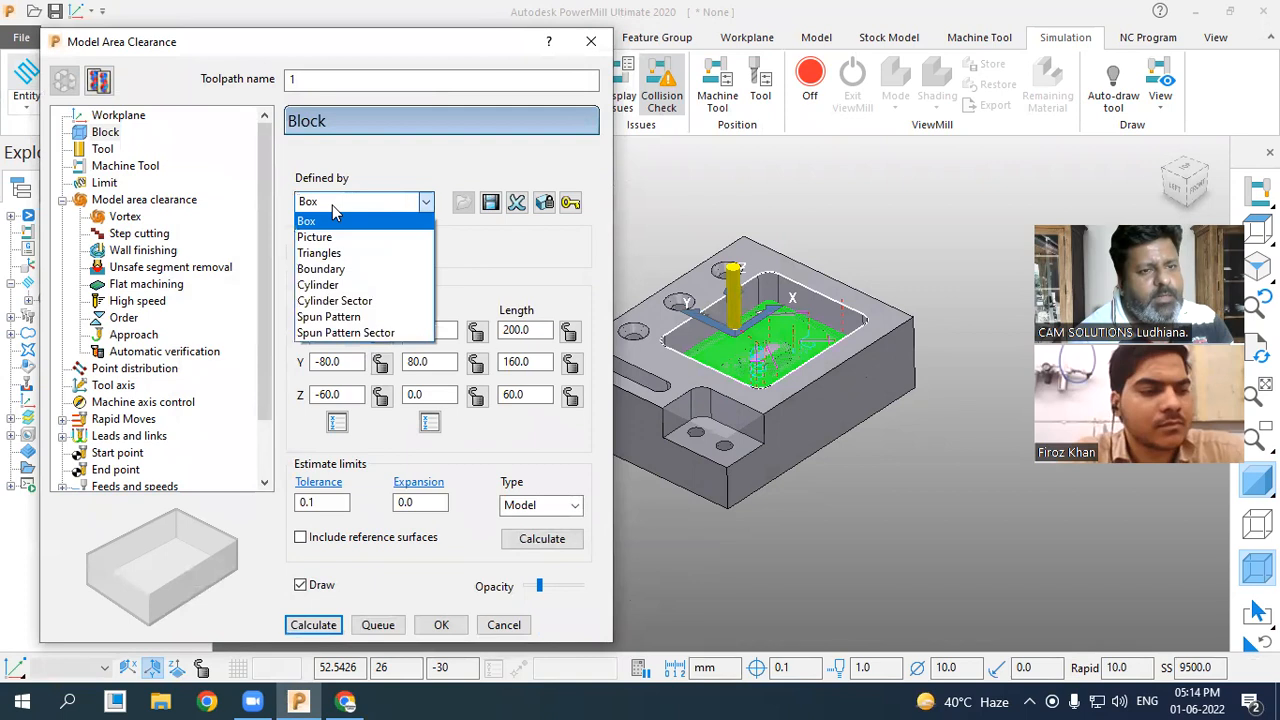
pyautogui.click(340, 268)
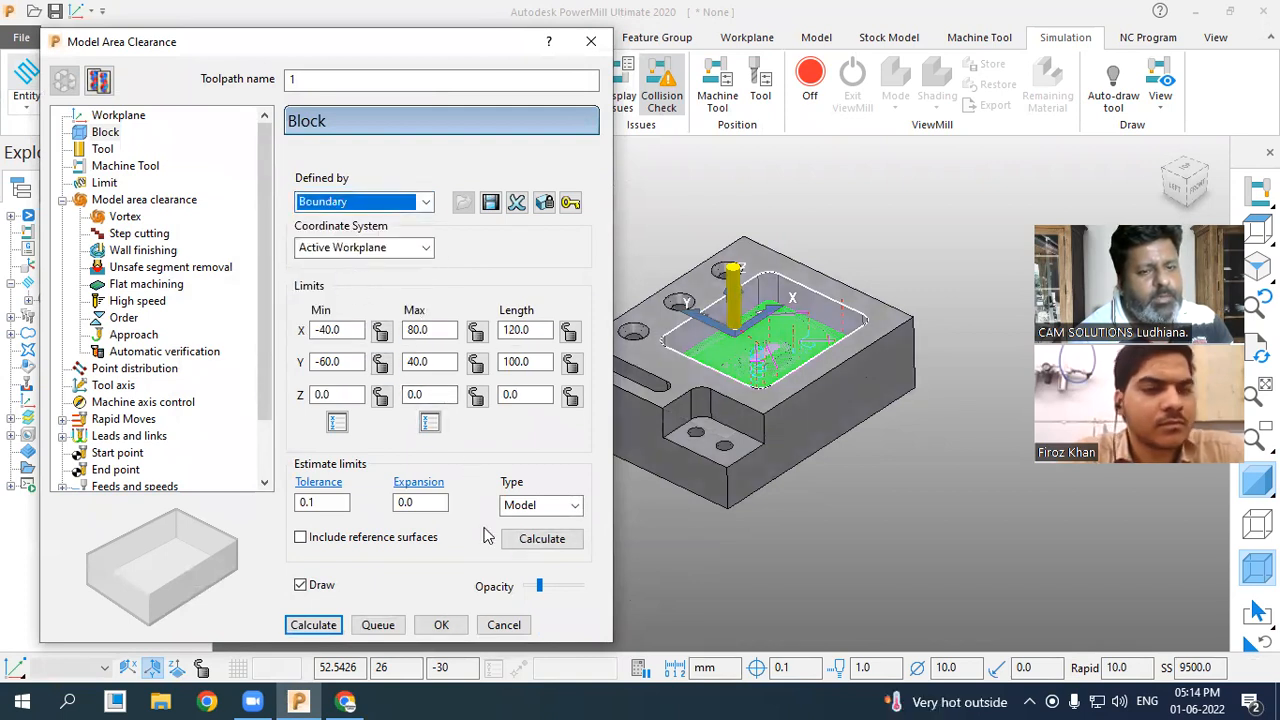
pyautogui.click(541, 539)
pyautogui.click(333, 626)
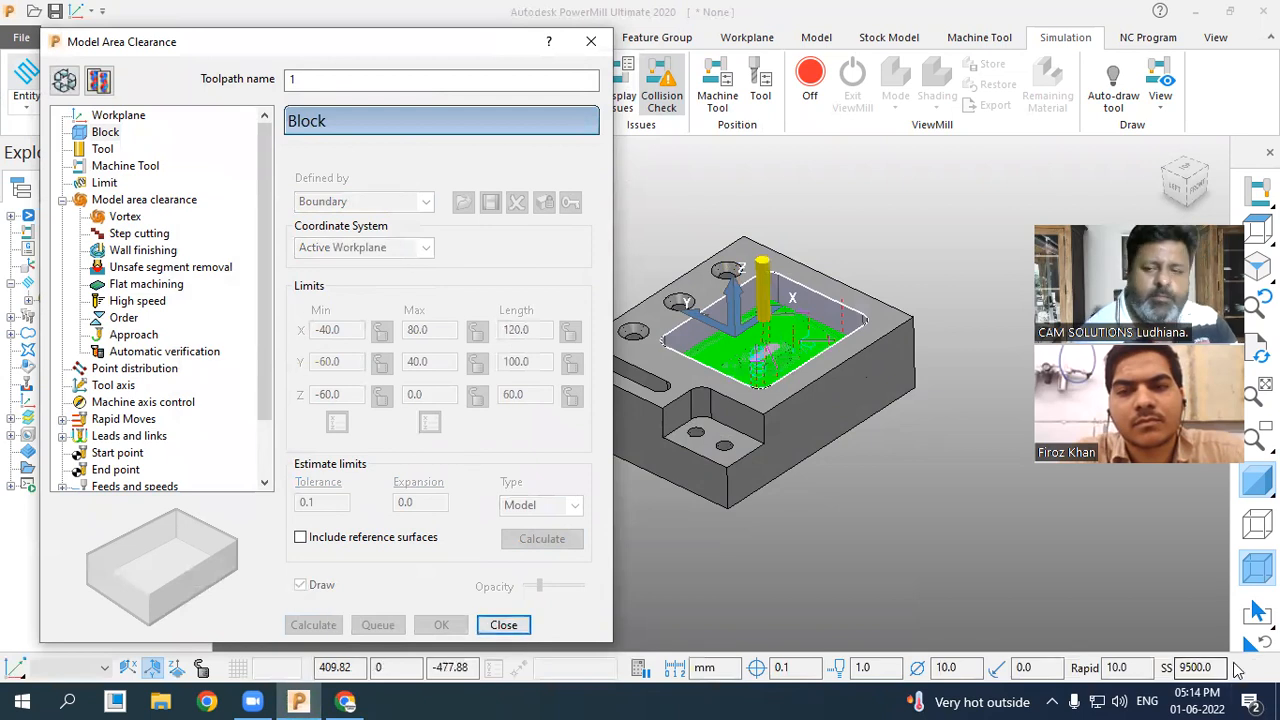
pyautogui.moveTo(1096, 515); pyautogui.dragTo(903, 355, button='middle')
pyautogui.scroll(4, 767, 293)
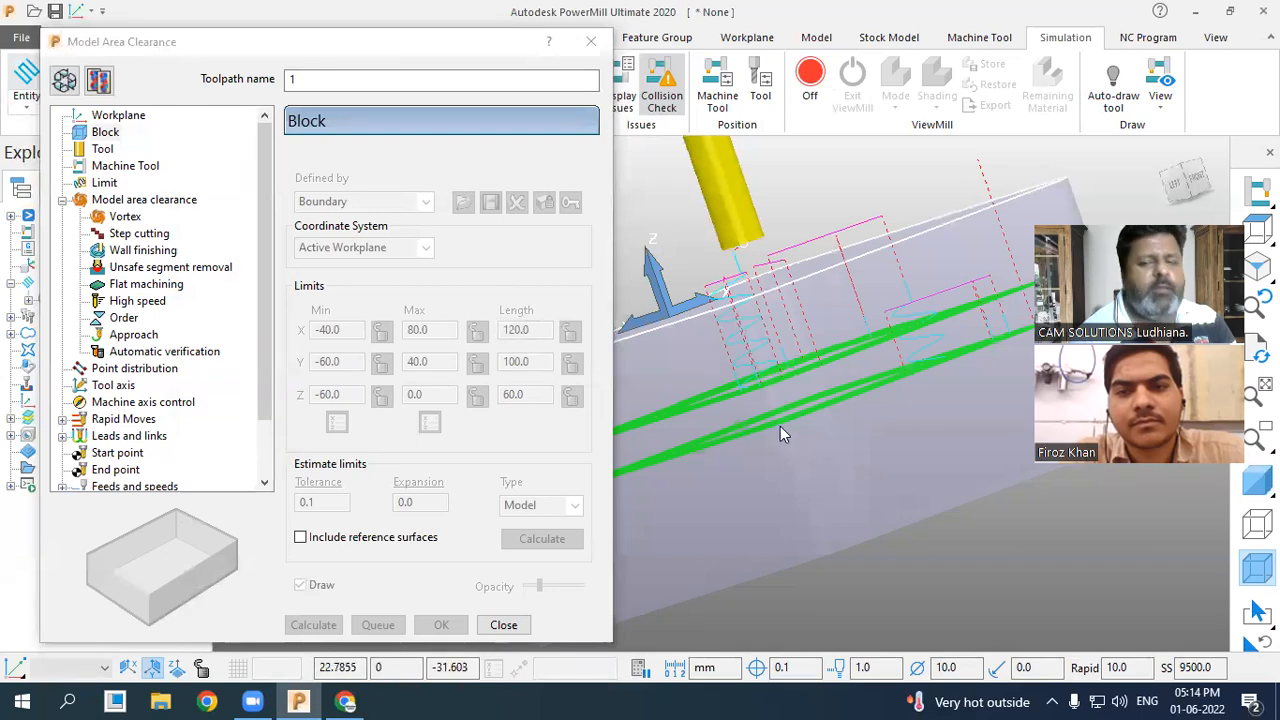
pyautogui.click(1256, 483)
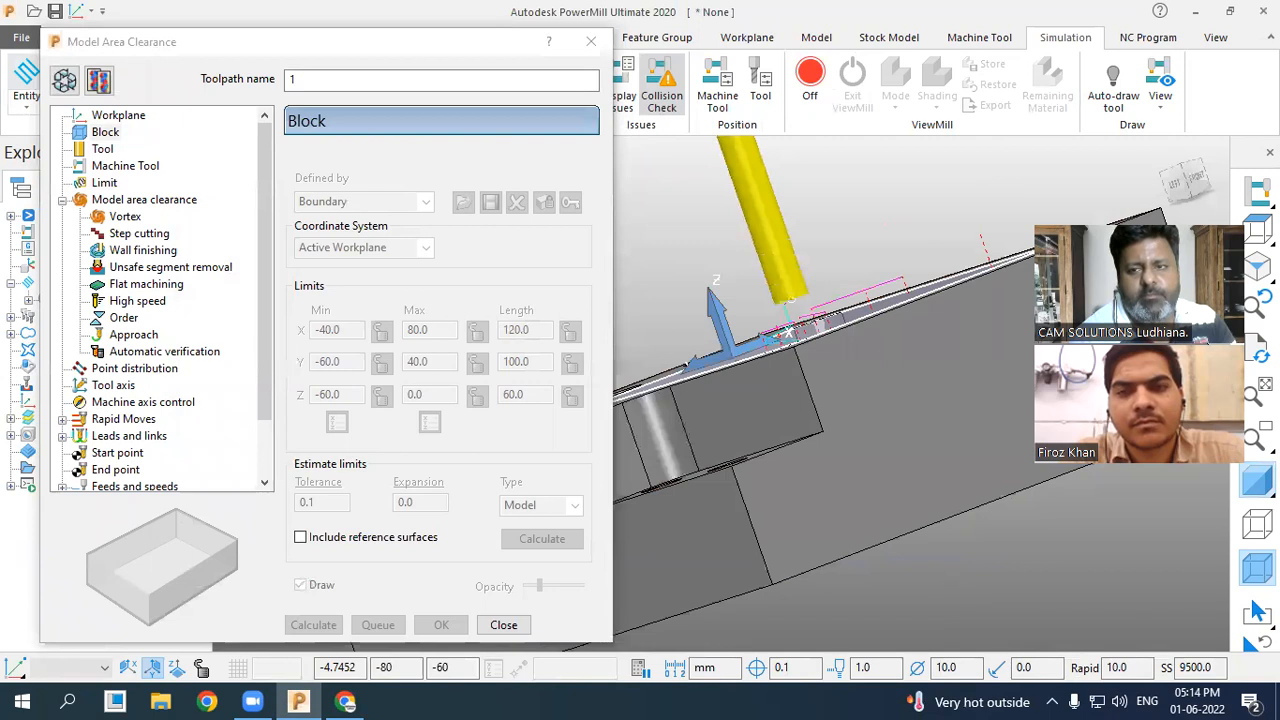
pyautogui.hotkey('ctrl', '1')
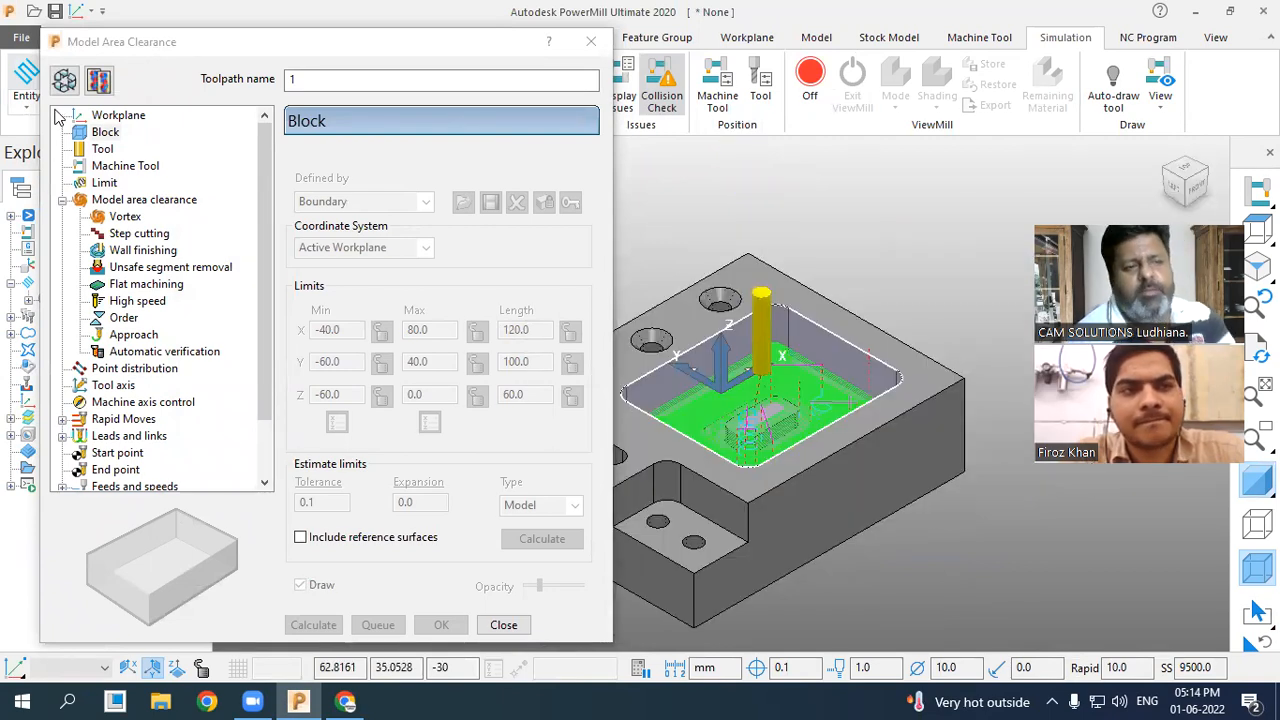
# Make toolpath 1 editable again and review its vortex, step cutting and model area clearance settings.
pyautogui.click(64, 80)
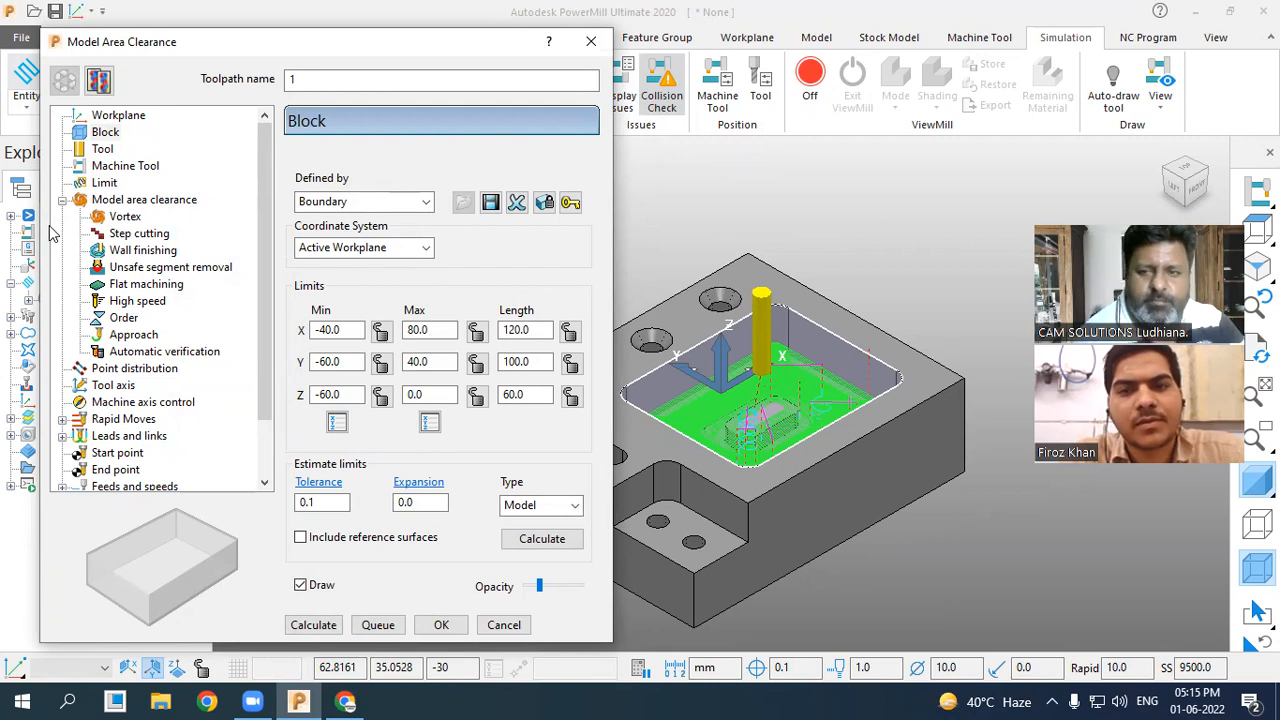
pyautogui.click(120, 218)
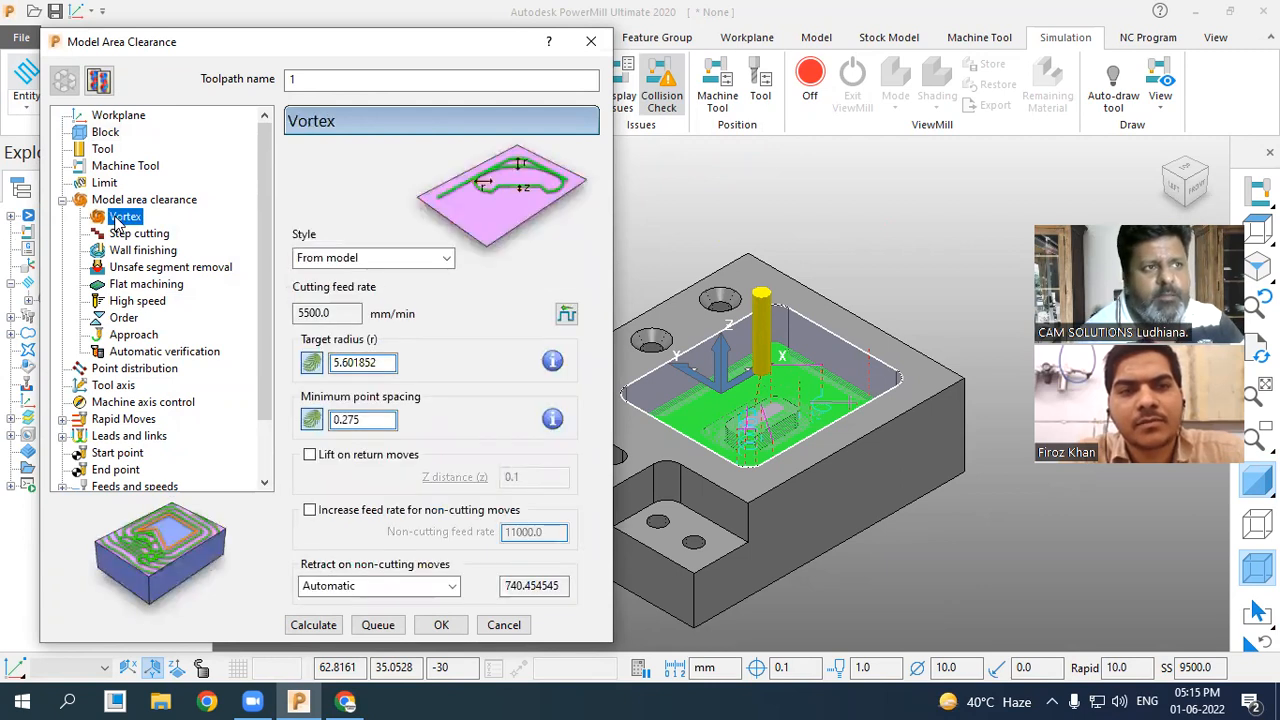
pyautogui.click(120, 200)
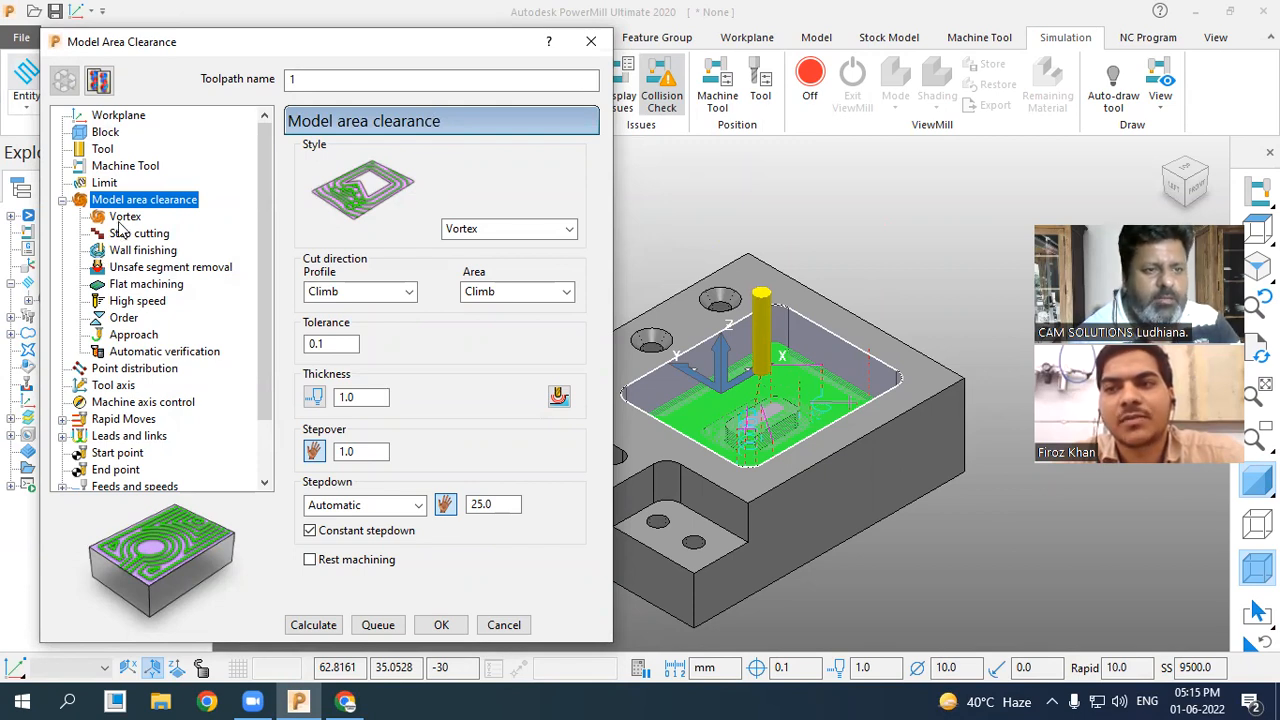
pyautogui.click(124, 220)
pyautogui.click(126, 233)
pyautogui.click(128, 218)
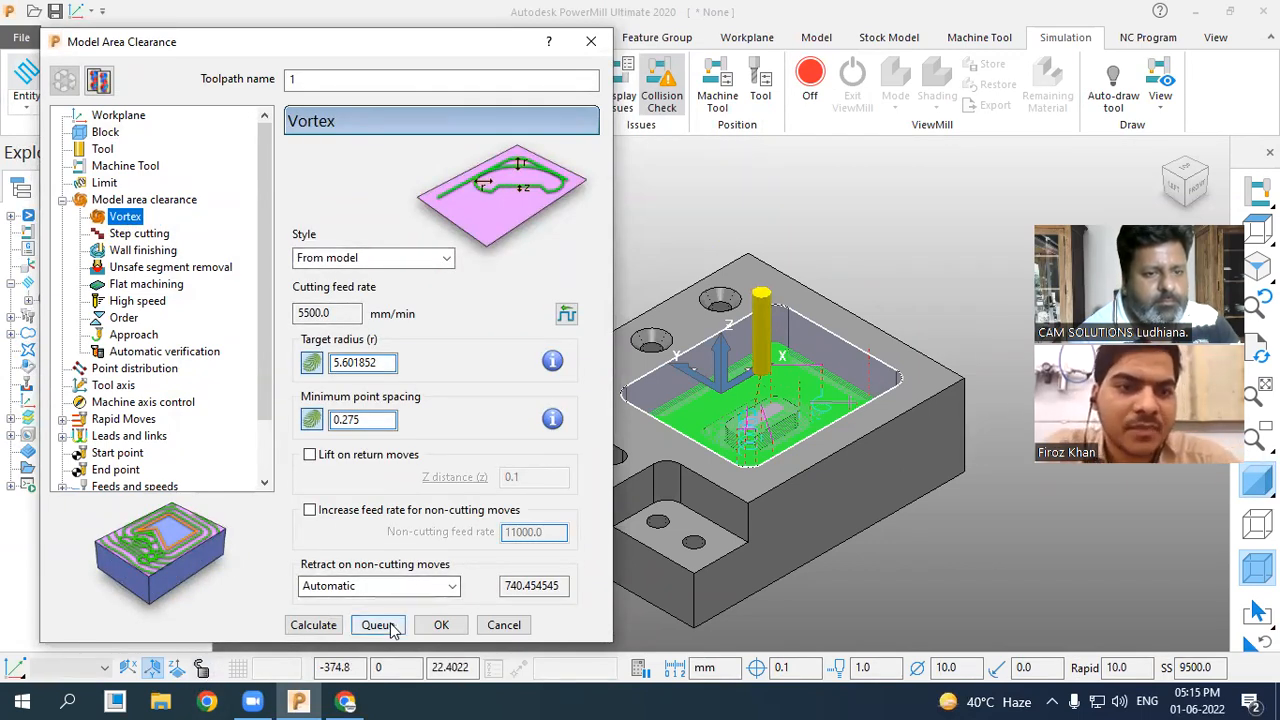
# Set the vortex target radius to 10.0, recalculate toolpath 1, and inspect the moves in the large pocket's corner.
pyautogui.click(322, 625)
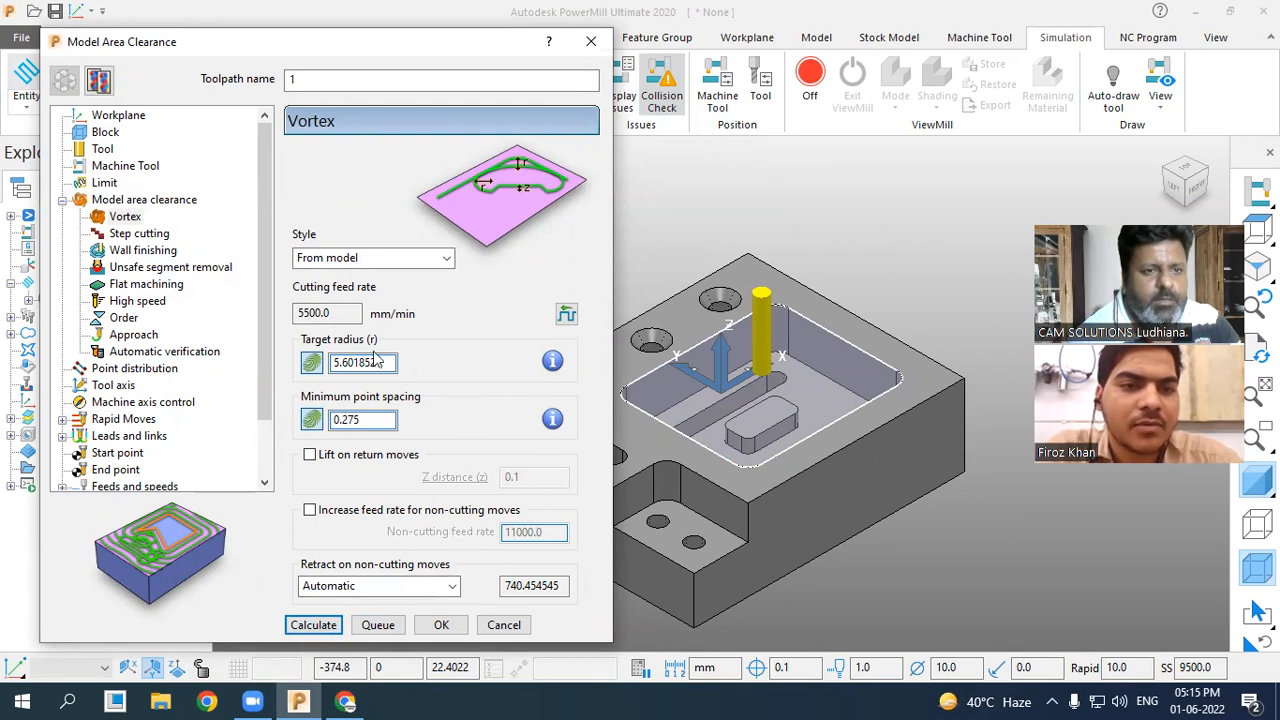
pyautogui.doubleClick(358, 364)
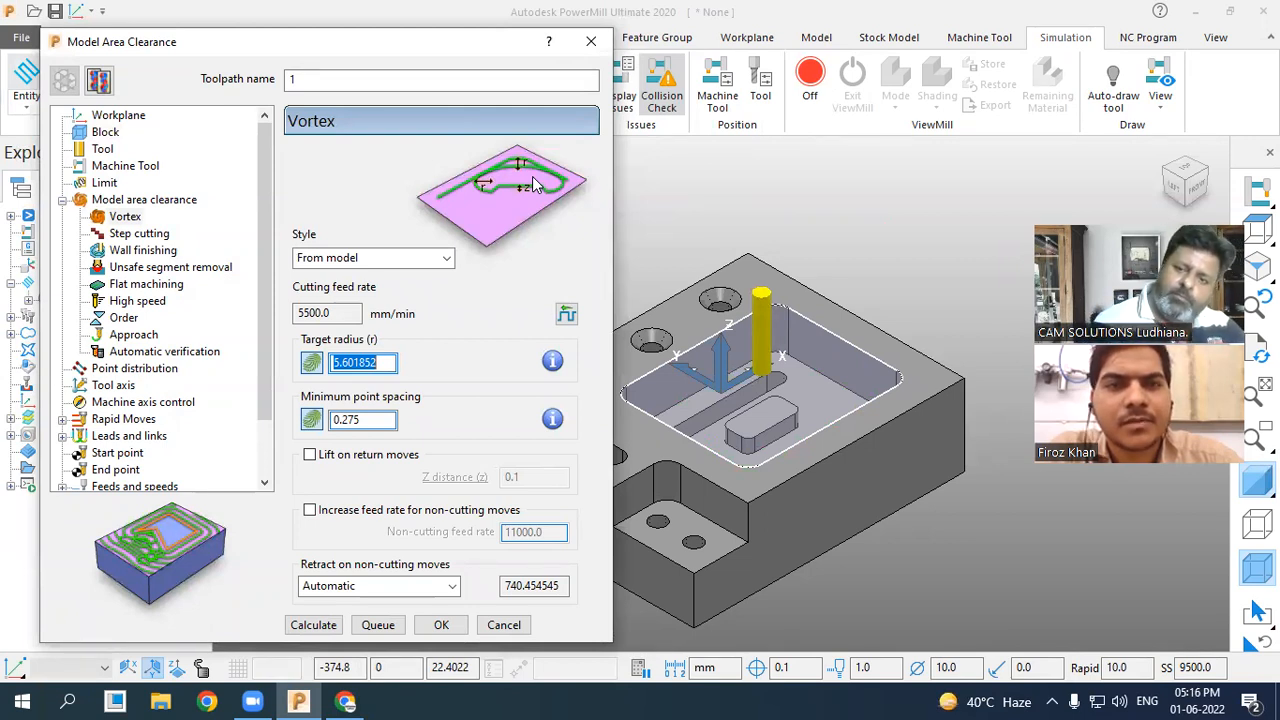
pyautogui.write('10')
pyautogui.press('Return')
pyautogui.click(334, 628)
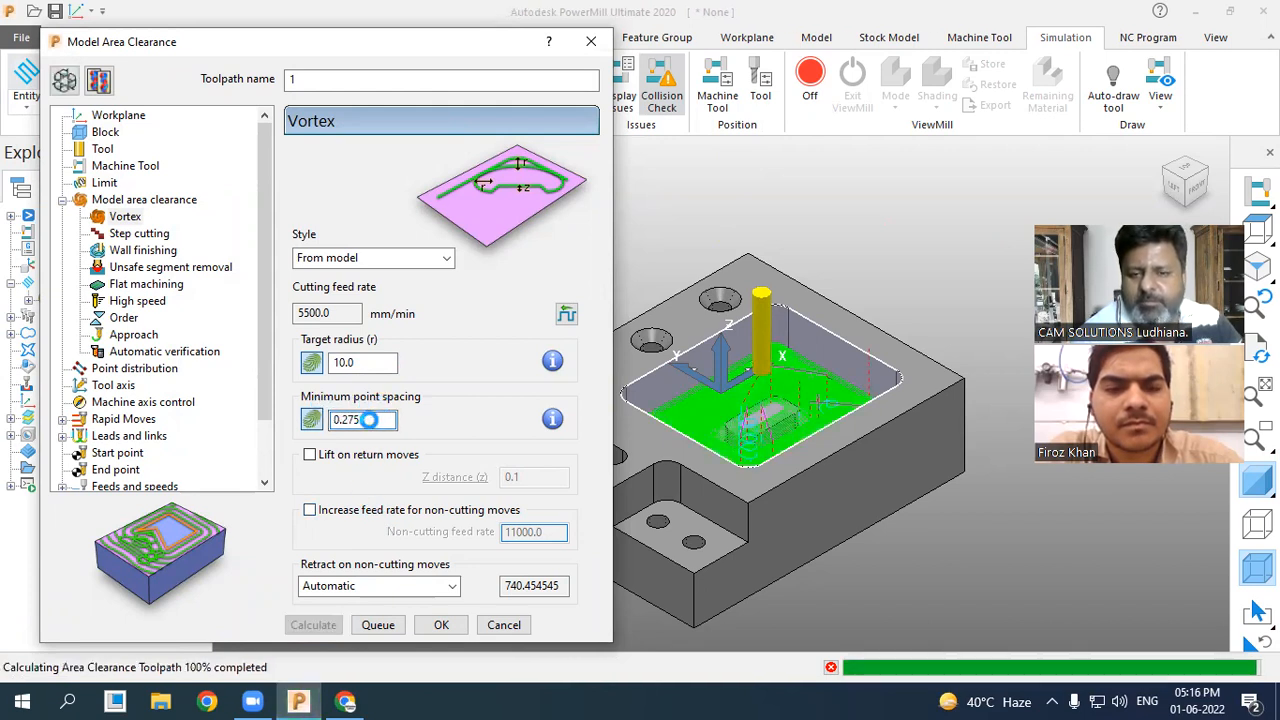
pyautogui.scroll(5, 800, 428)
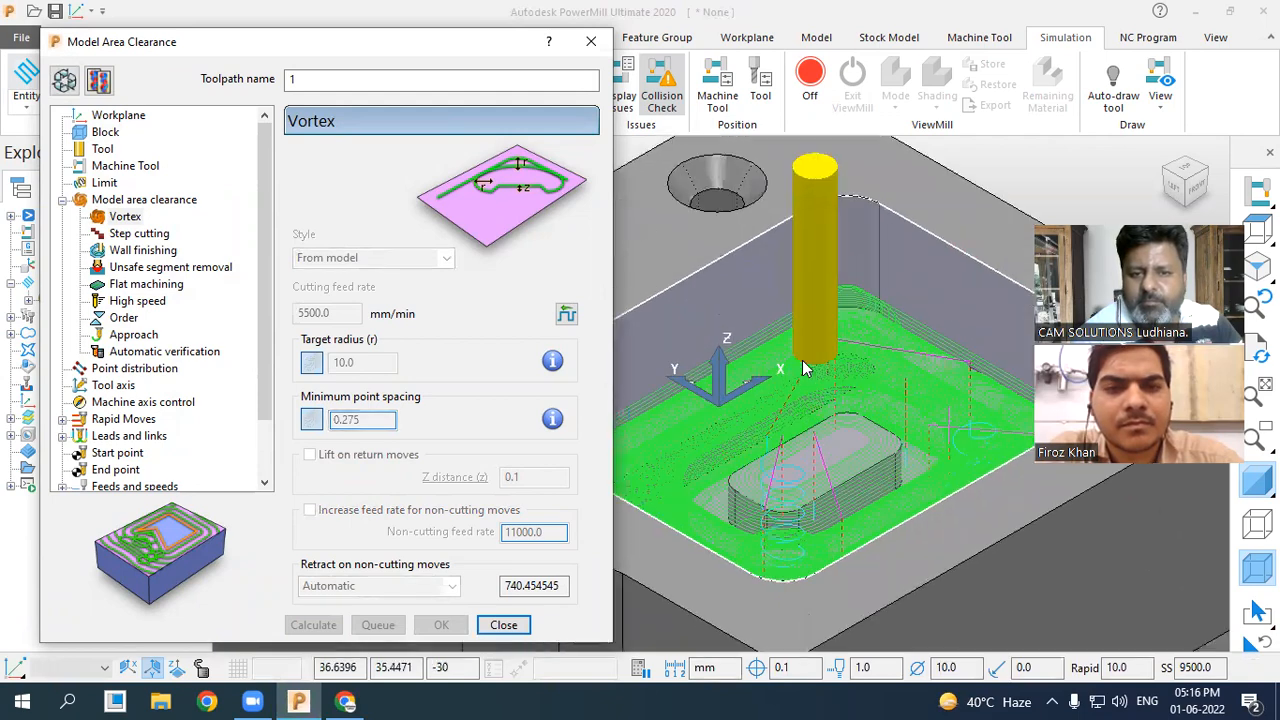
pyautogui.moveTo(800, 428); pyautogui.dragTo(812, 598, button='middle')
# Make toolpath 1 editable, set its stepover to 4.0, and recalculate the vortex moves in the large pocket.
pyautogui.click(72, 82)
pyautogui.click(121, 202)
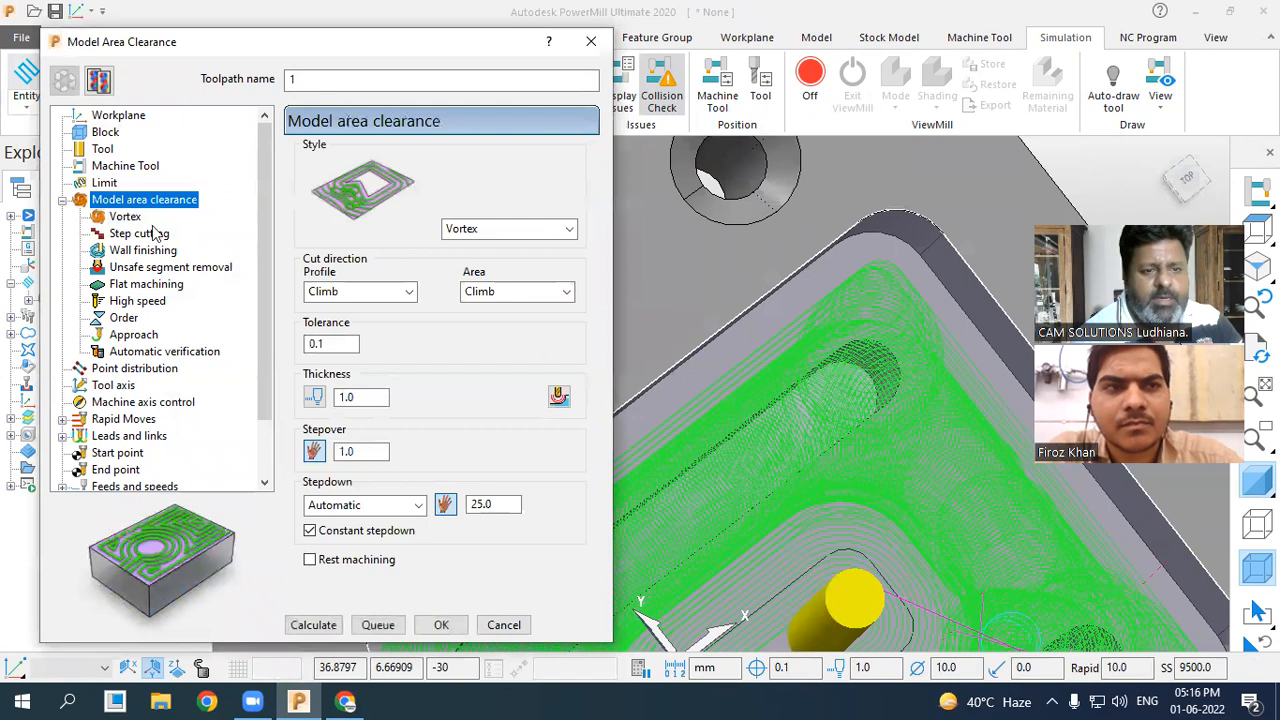
pyautogui.doubleClick(365, 452)
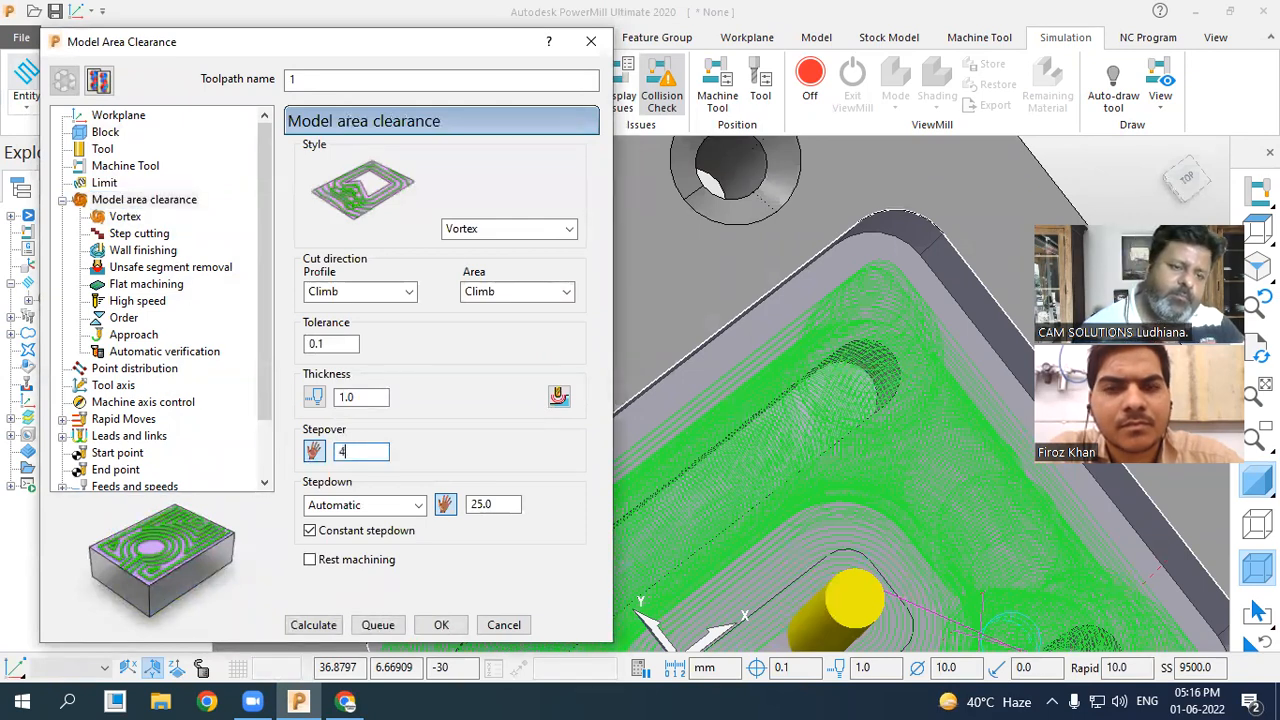
pyautogui.click(318, 626)
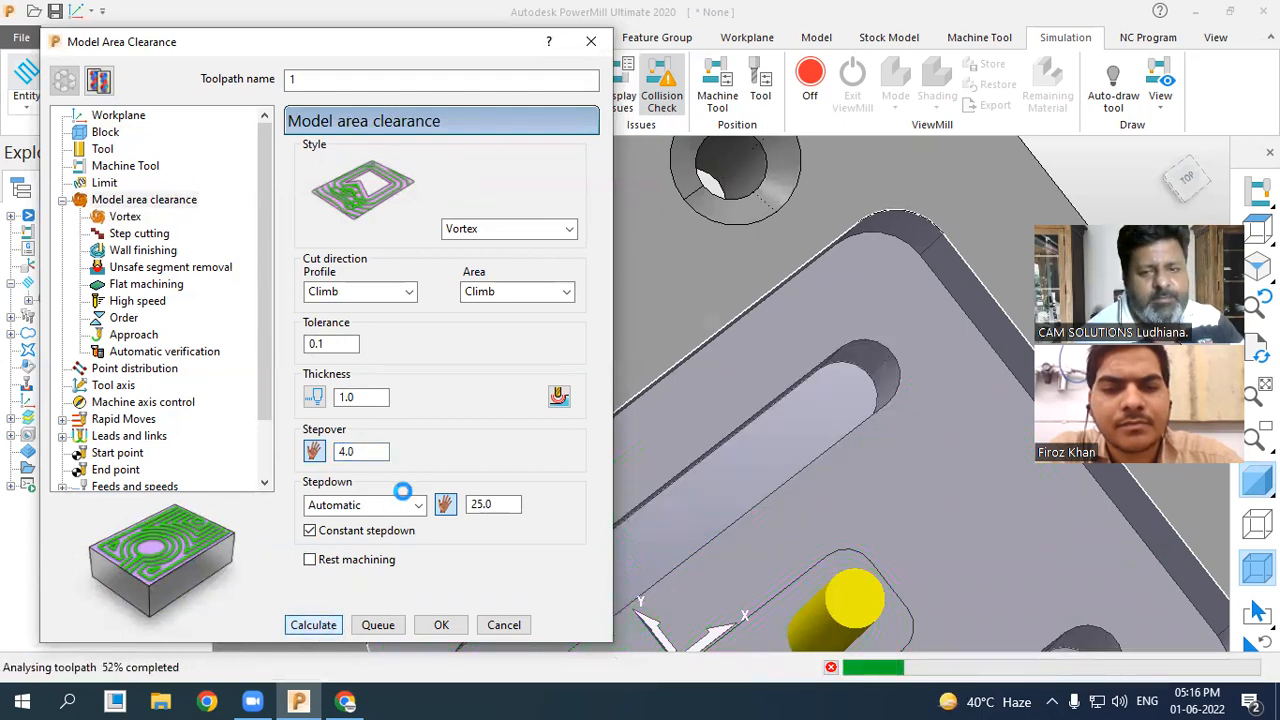
pyautogui.scroll(-2, 857, 281)
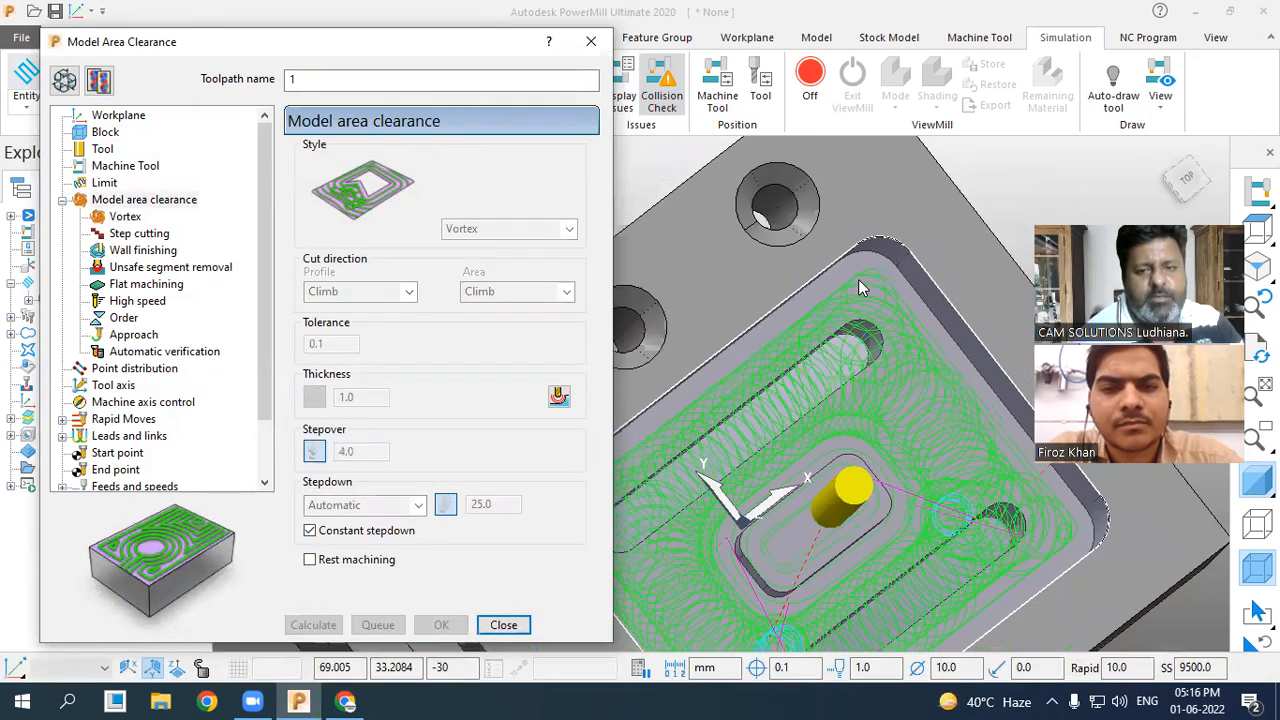
# Hide the model shading and examine toolpath 1's vortex moves in the large pocket from above and at an angle.
pyautogui.moveTo(911, 444); pyautogui.dragTo(892, 420, button='middle')
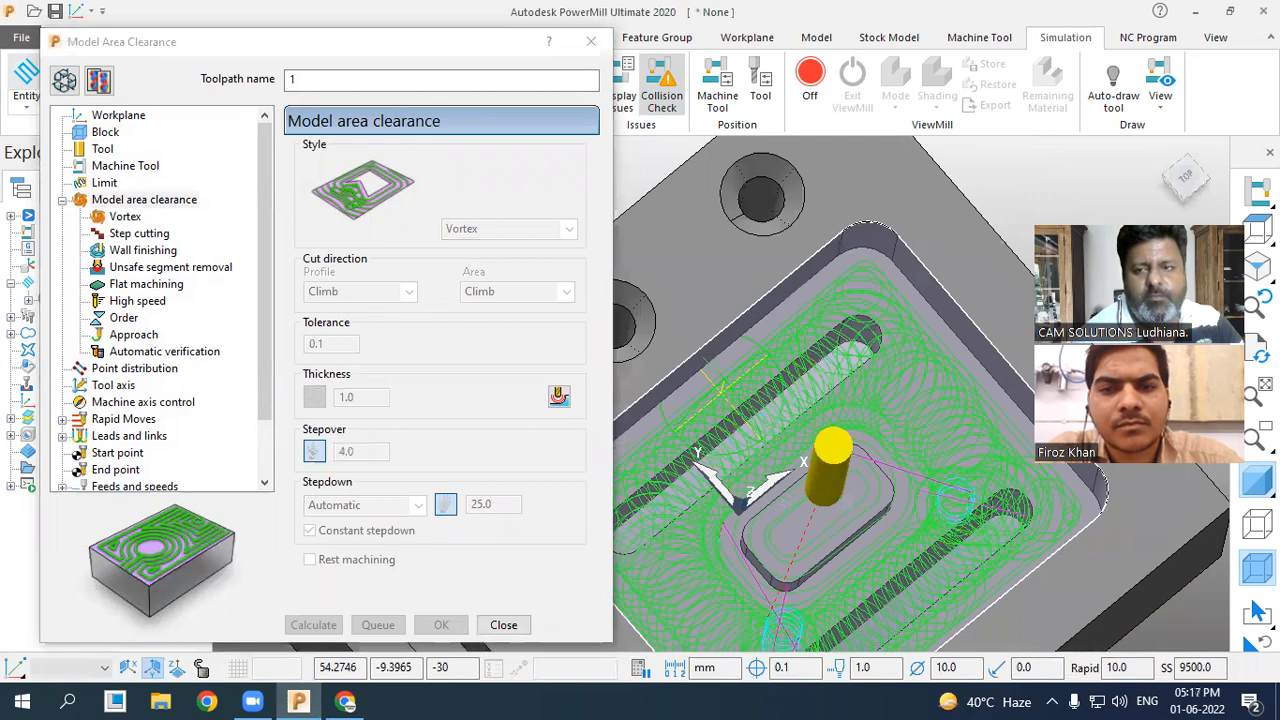
pyautogui.hotkey('ctrl', '5')
pyautogui.click(1254, 484)
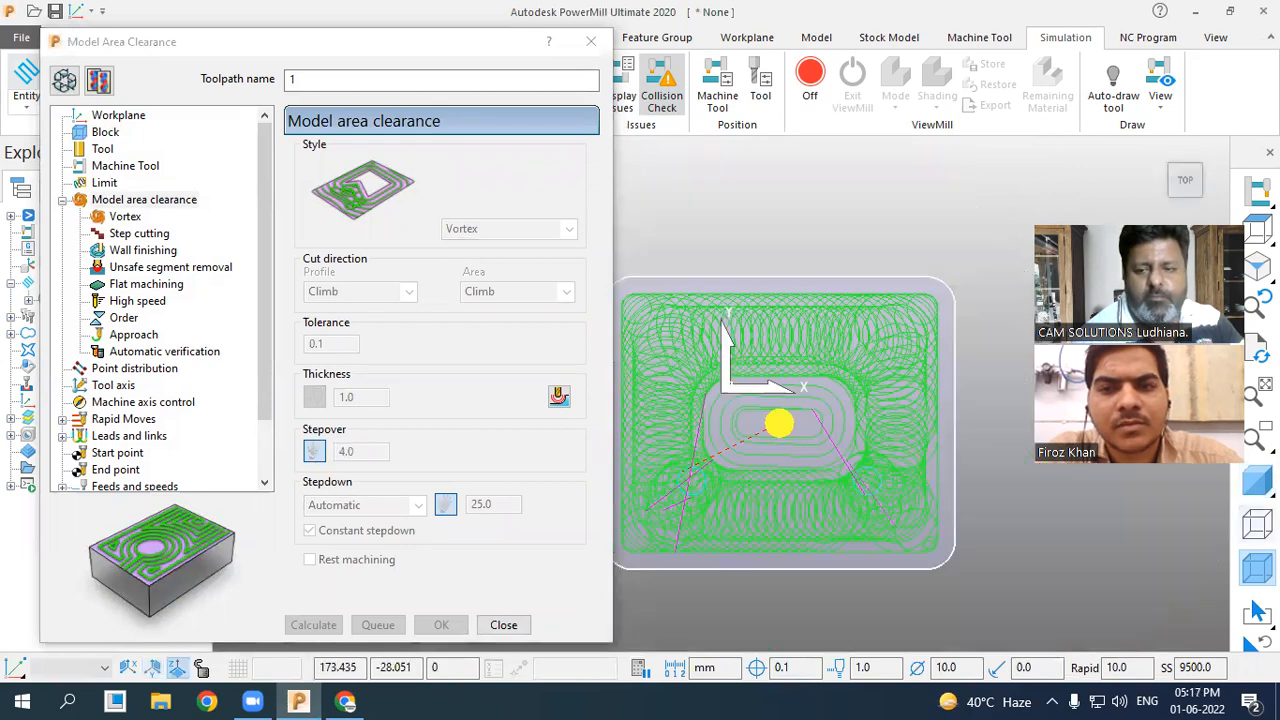
pyautogui.scroll(-2, 1160, 557)
pyautogui.scroll(2, 1048, 542)
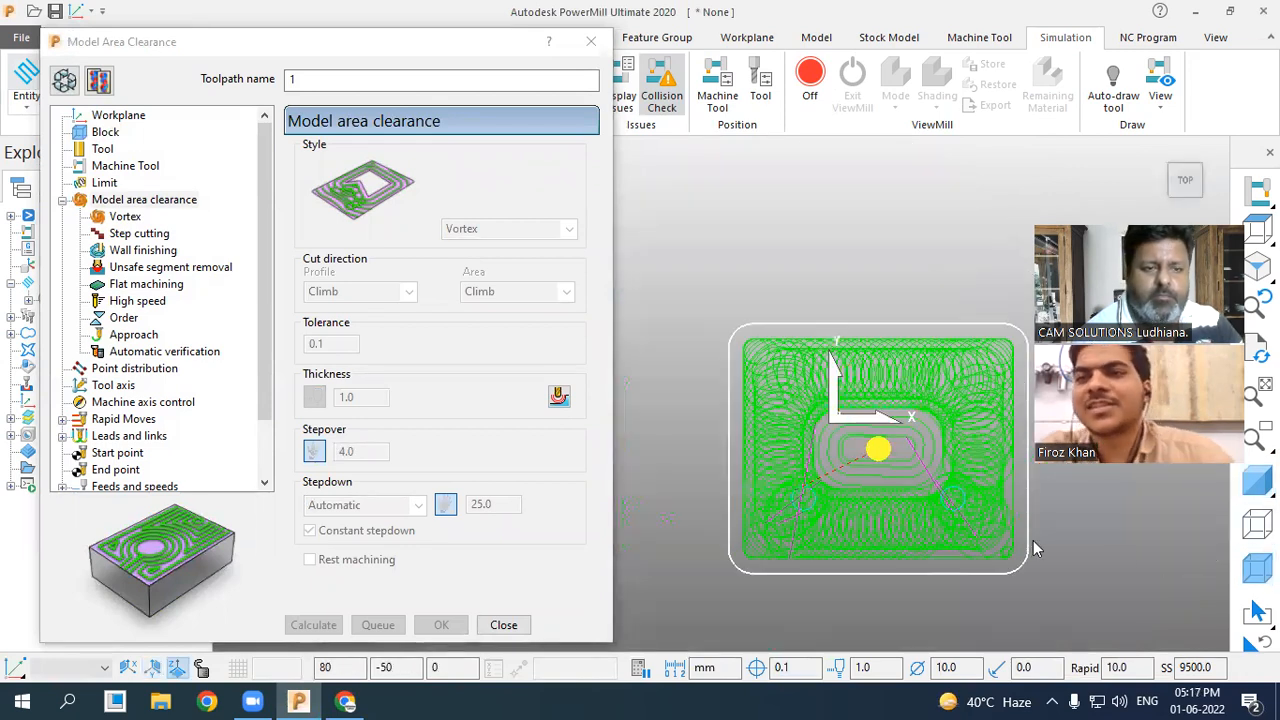
pyautogui.moveTo(857, 528); pyautogui.dragTo(836, 437, button='middle')
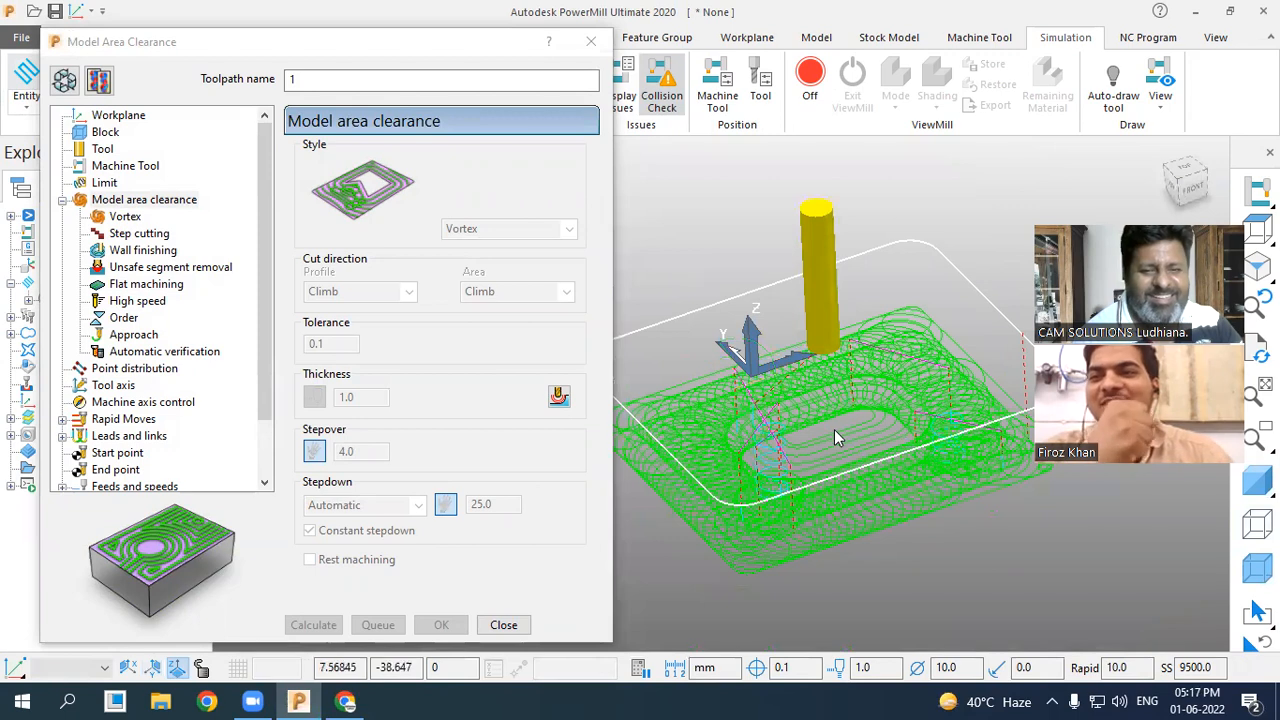
pyautogui.click(64, 80)
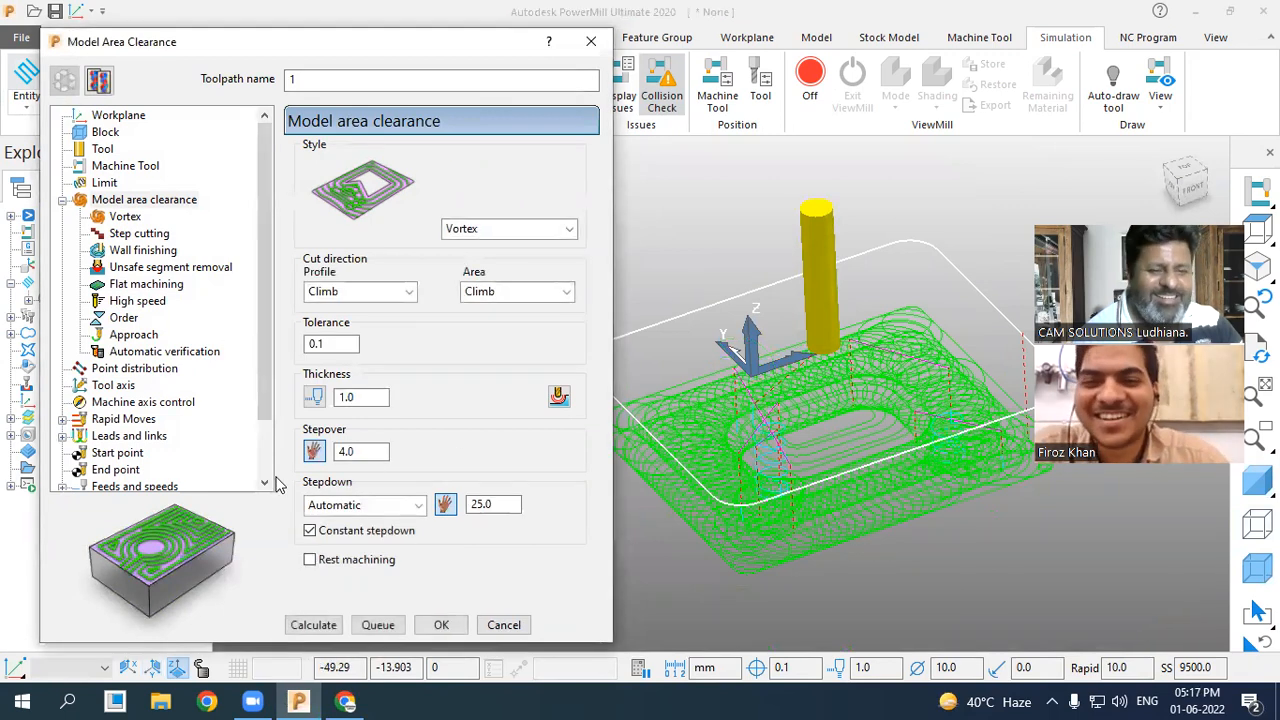
pyautogui.click(302, 625)
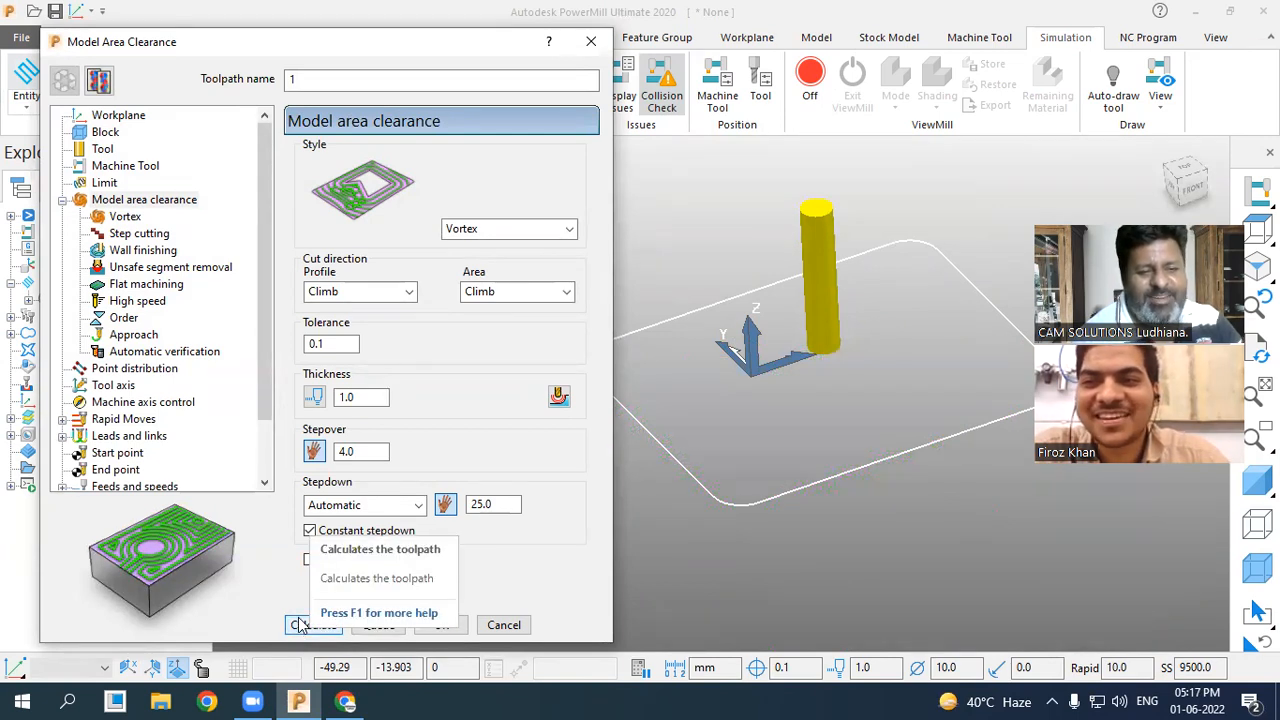
pyautogui.click(319, 629)
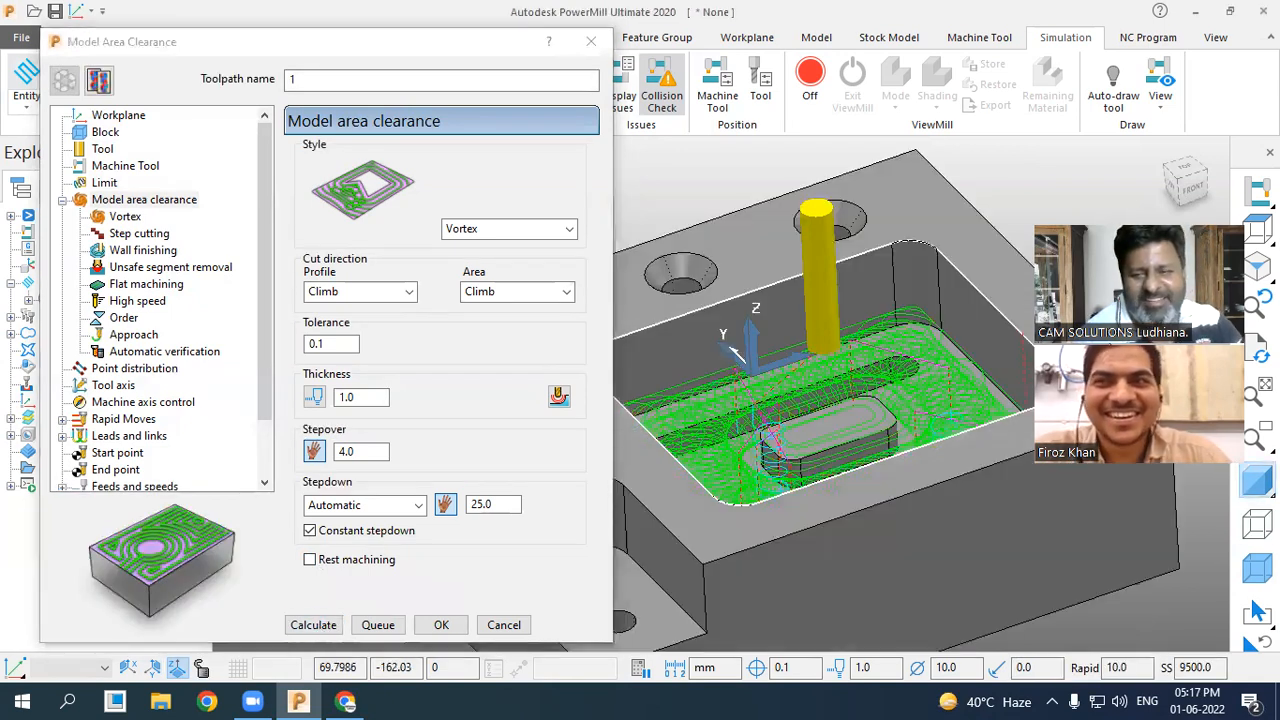
pyautogui.click(504, 625)
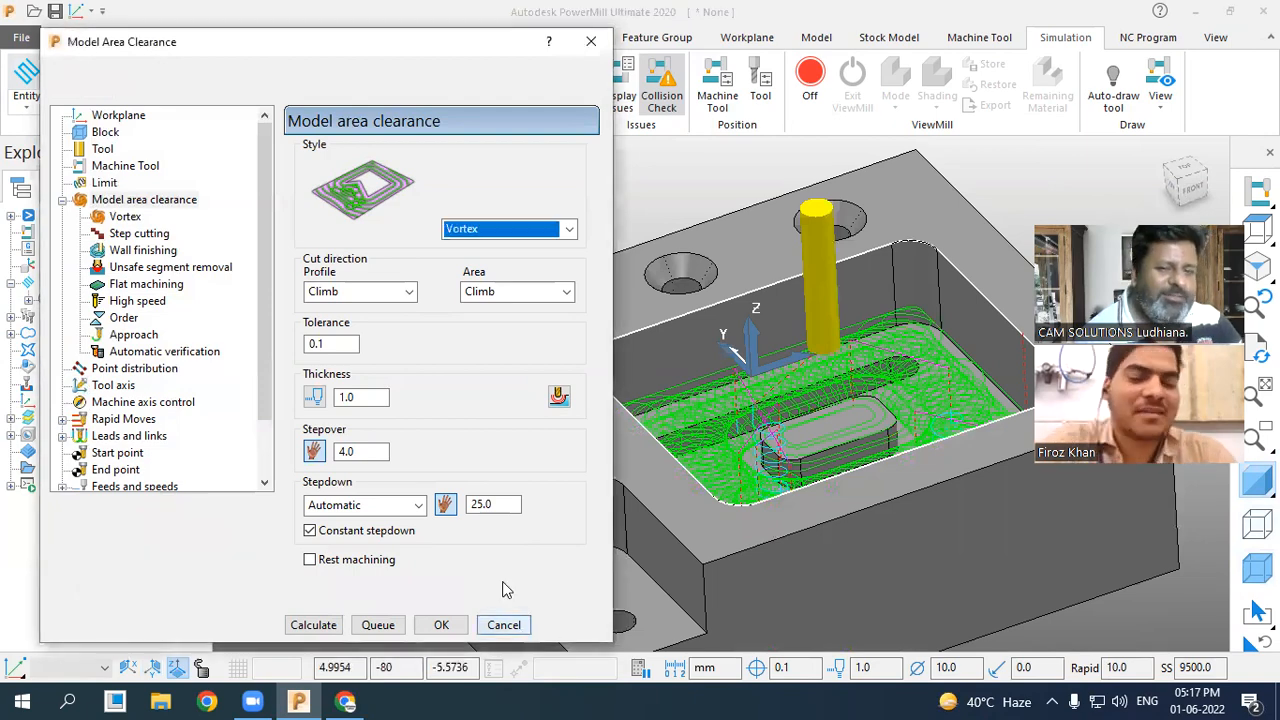
# Open toolpath 1's settings again and make the toolpath editable.
pyautogui.scroll(-3, 585, 420)
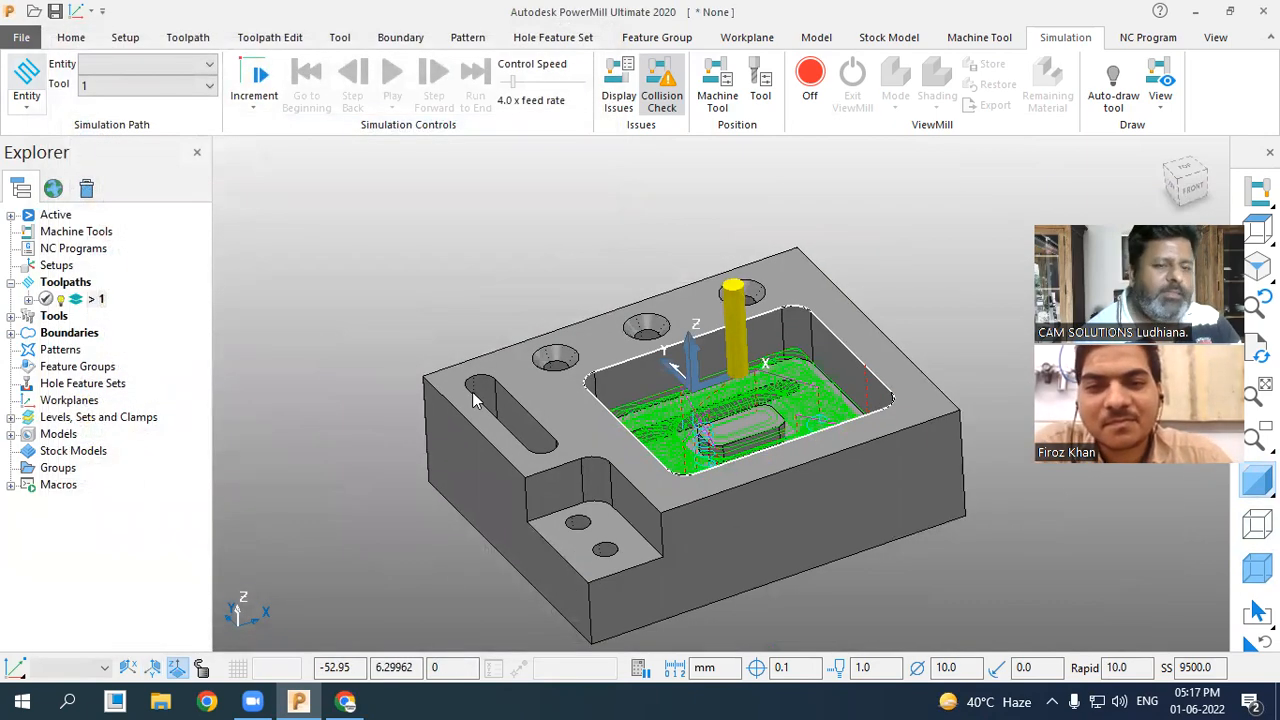
pyautogui.scroll(4, 472, 392)
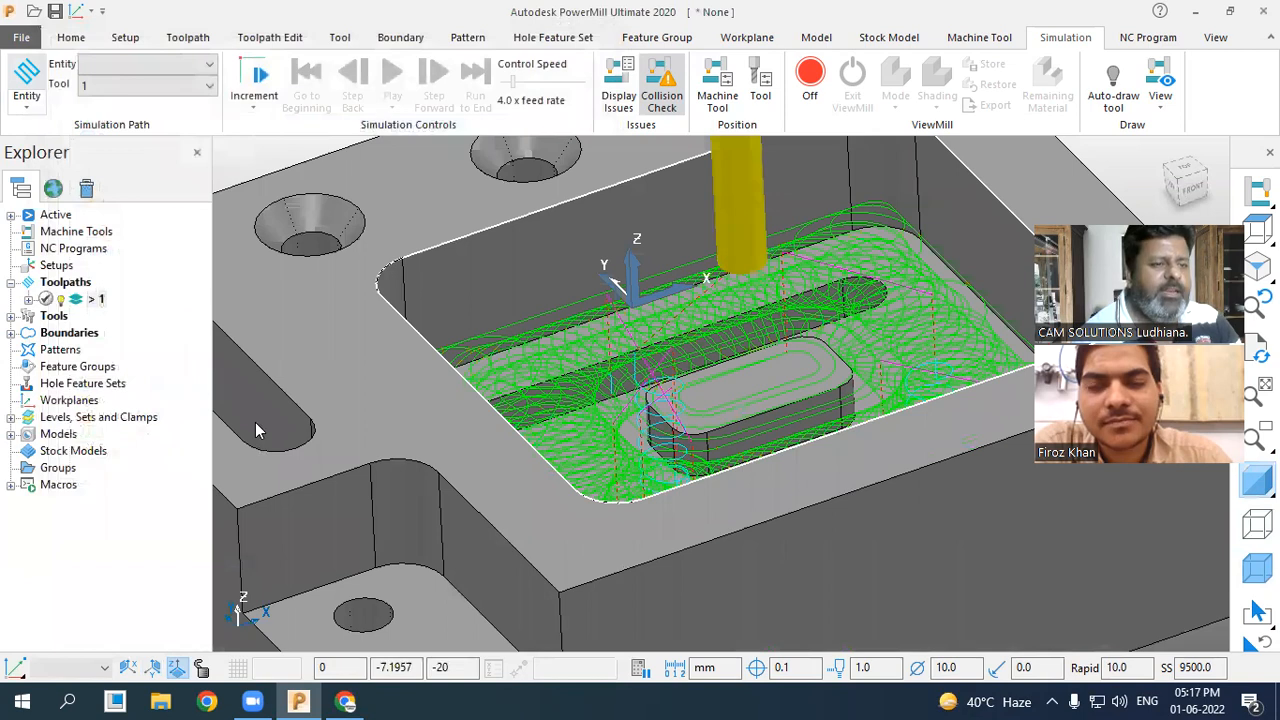
pyautogui.rightClick(81, 306)
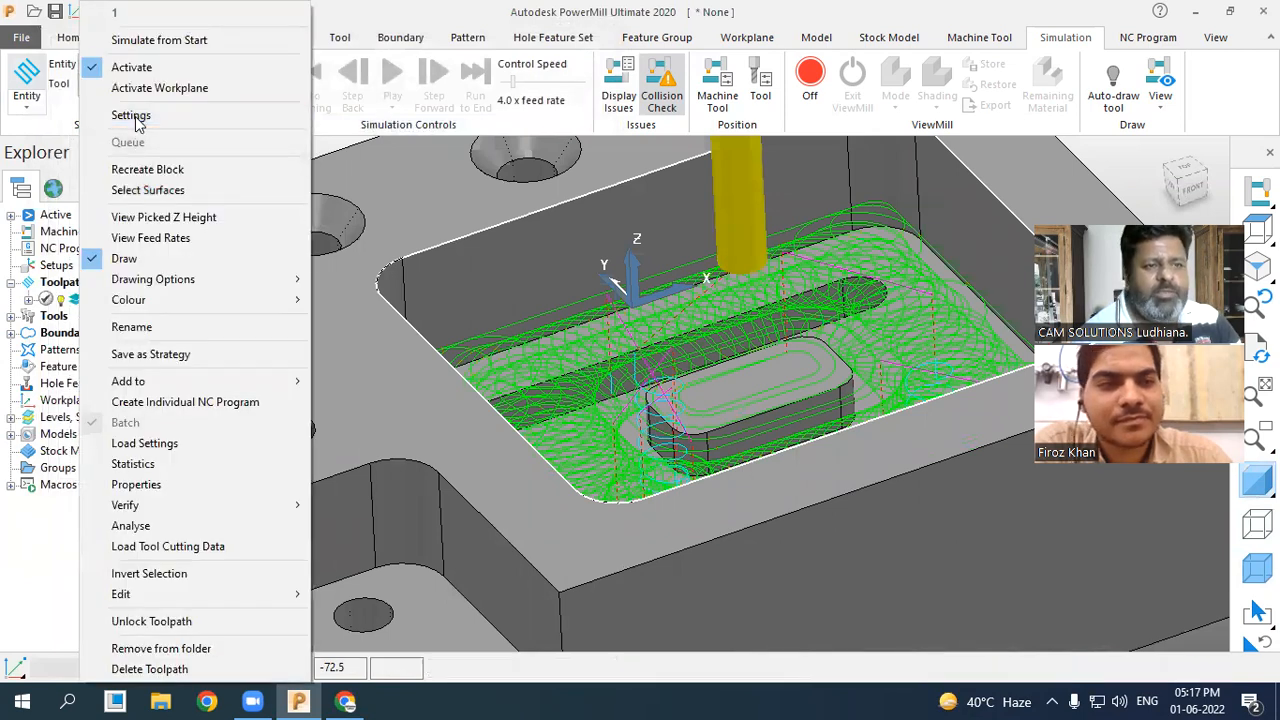
pyautogui.click(136, 119)
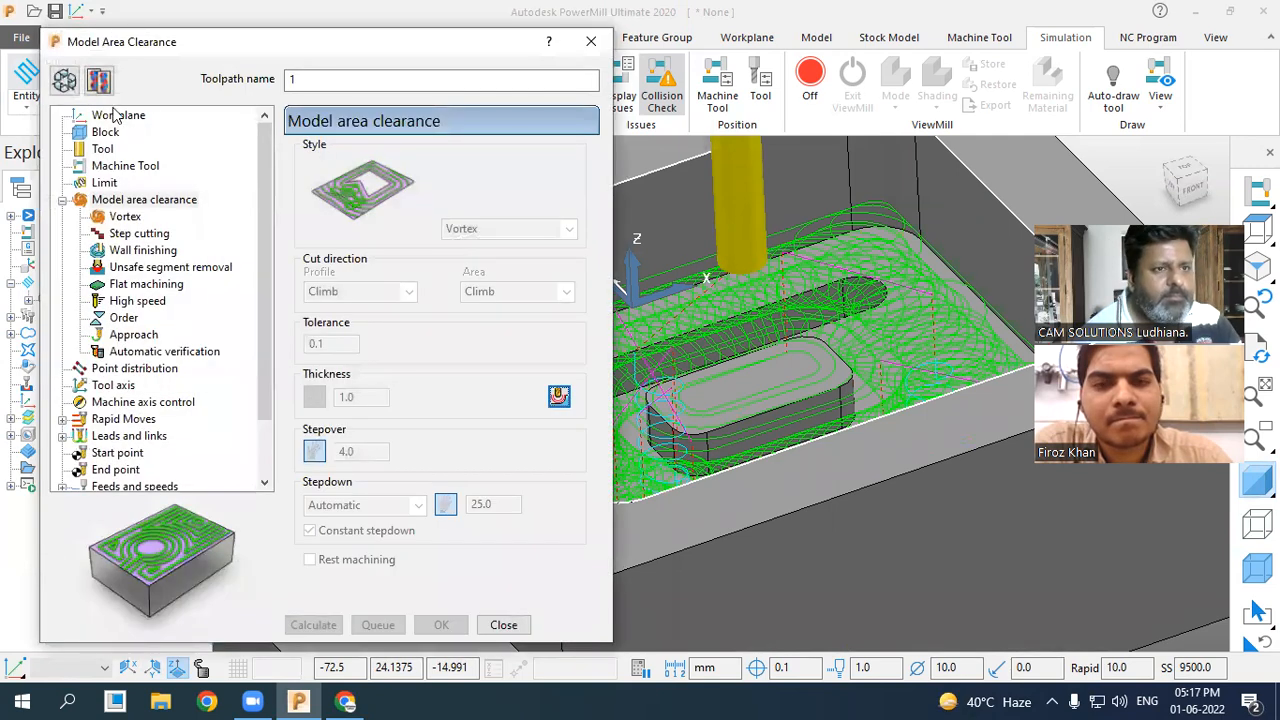
pyautogui.click(64, 80)
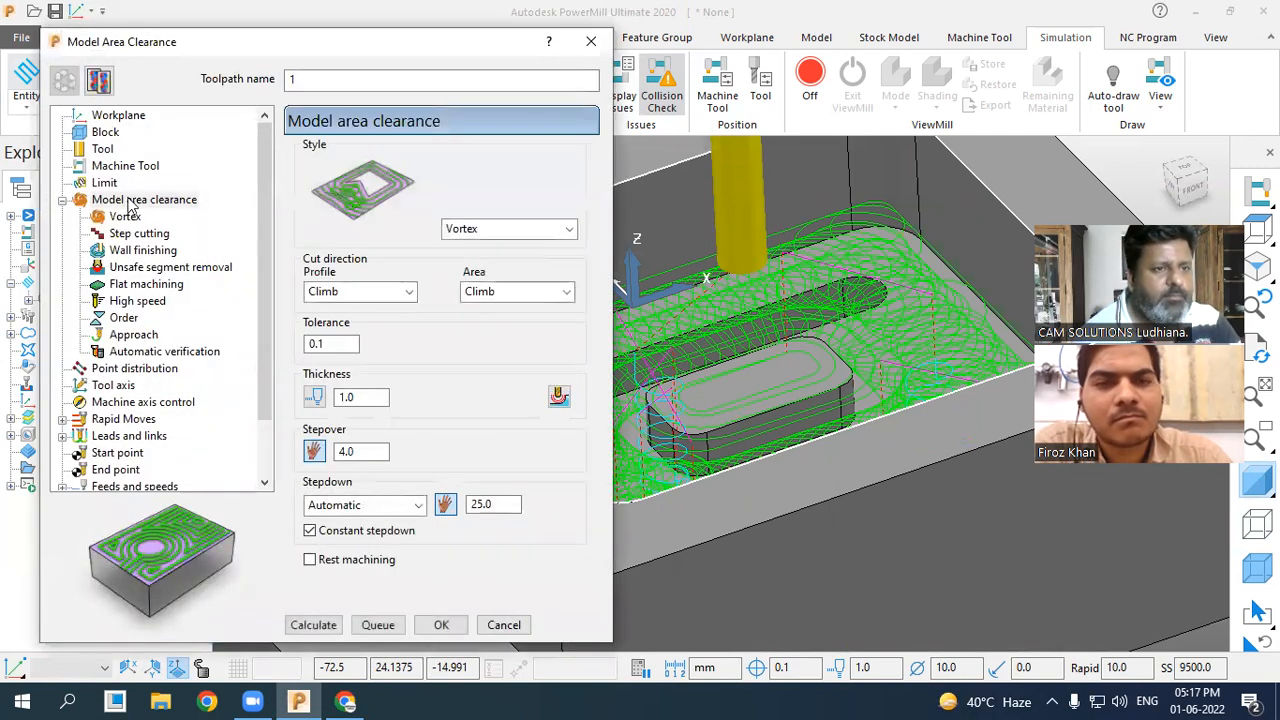
# Review toolpath 1's model area clearance page and its leads and links settings, including lead in and lead out.
pyautogui.click(129, 201)
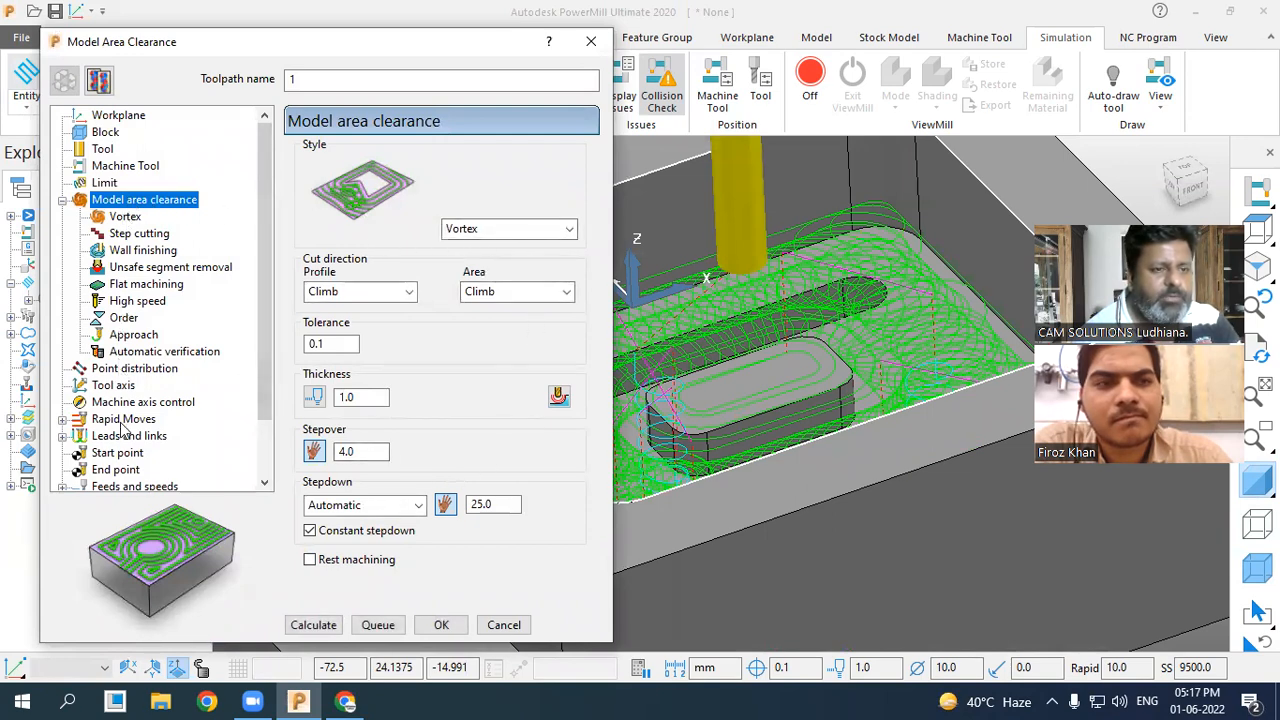
pyautogui.click(63, 437)
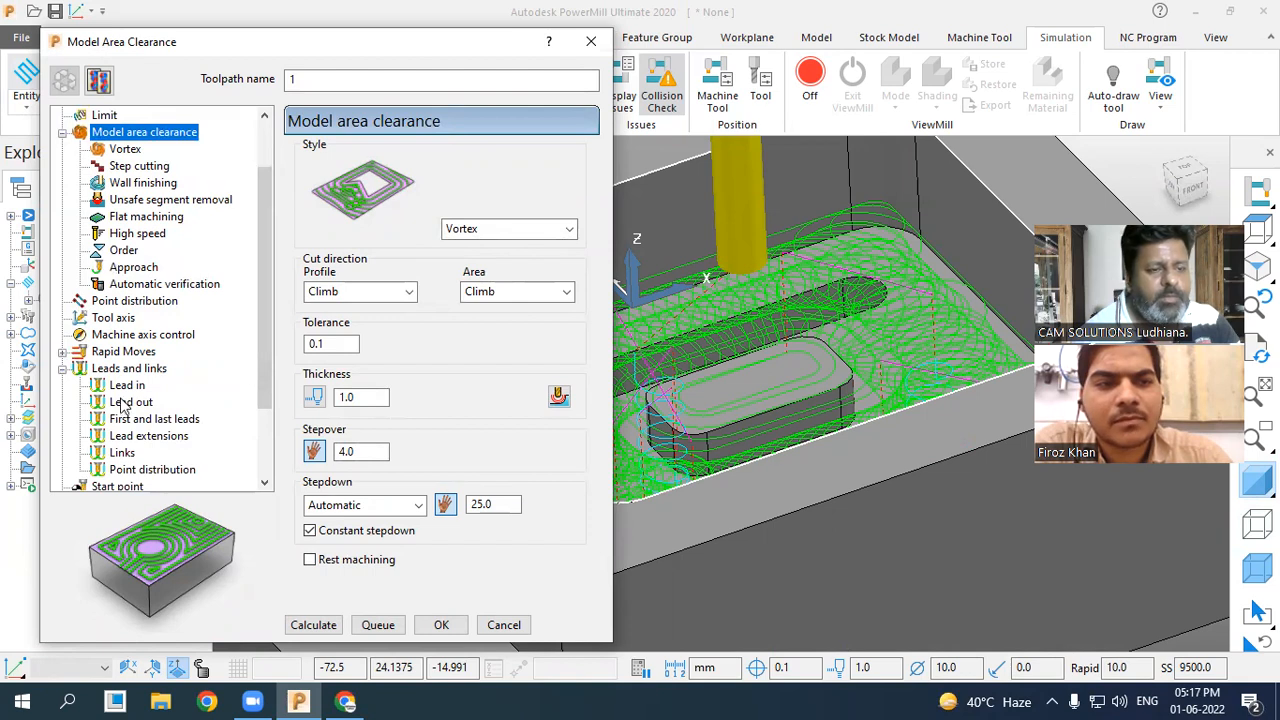
pyautogui.click(126, 386)
pyautogui.click(125, 402)
pyautogui.click(125, 368)
pyautogui.scroll(1, 117, 248)
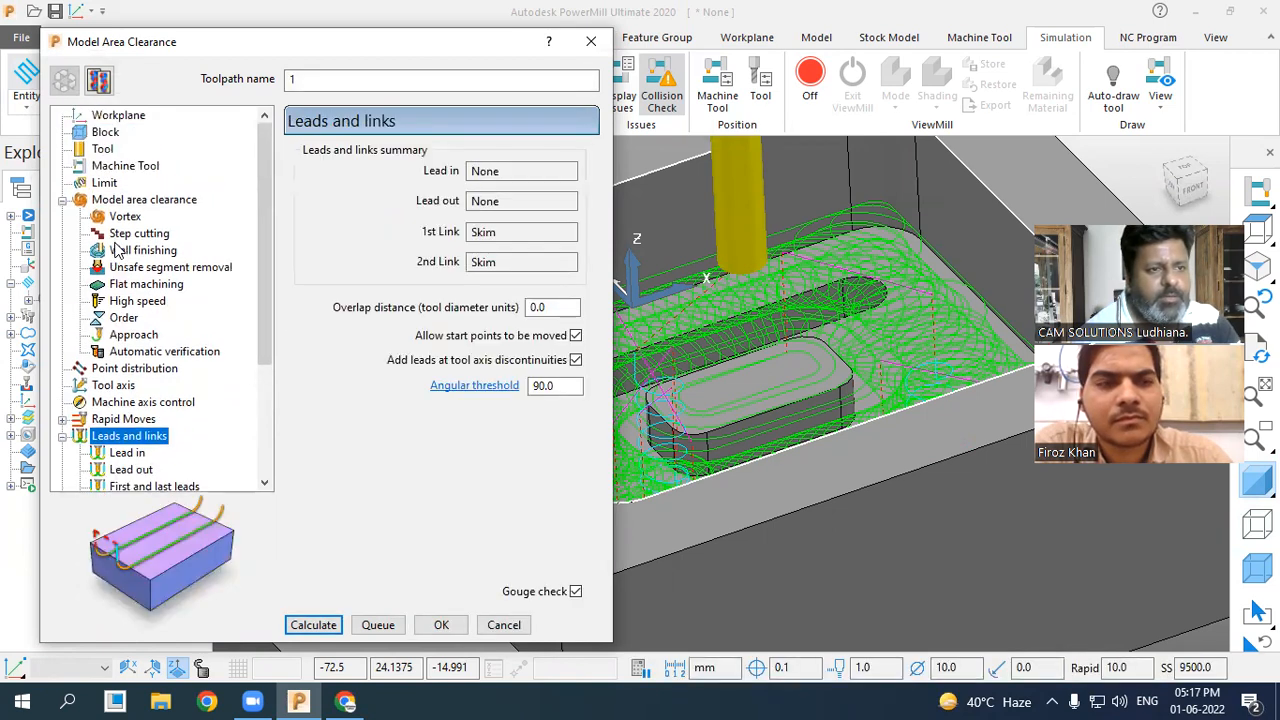
# Review toolpath 1's vortex point spacing and non-cutting retract options, along with its lead in and link choices.
pyautogui.click(140, 200)
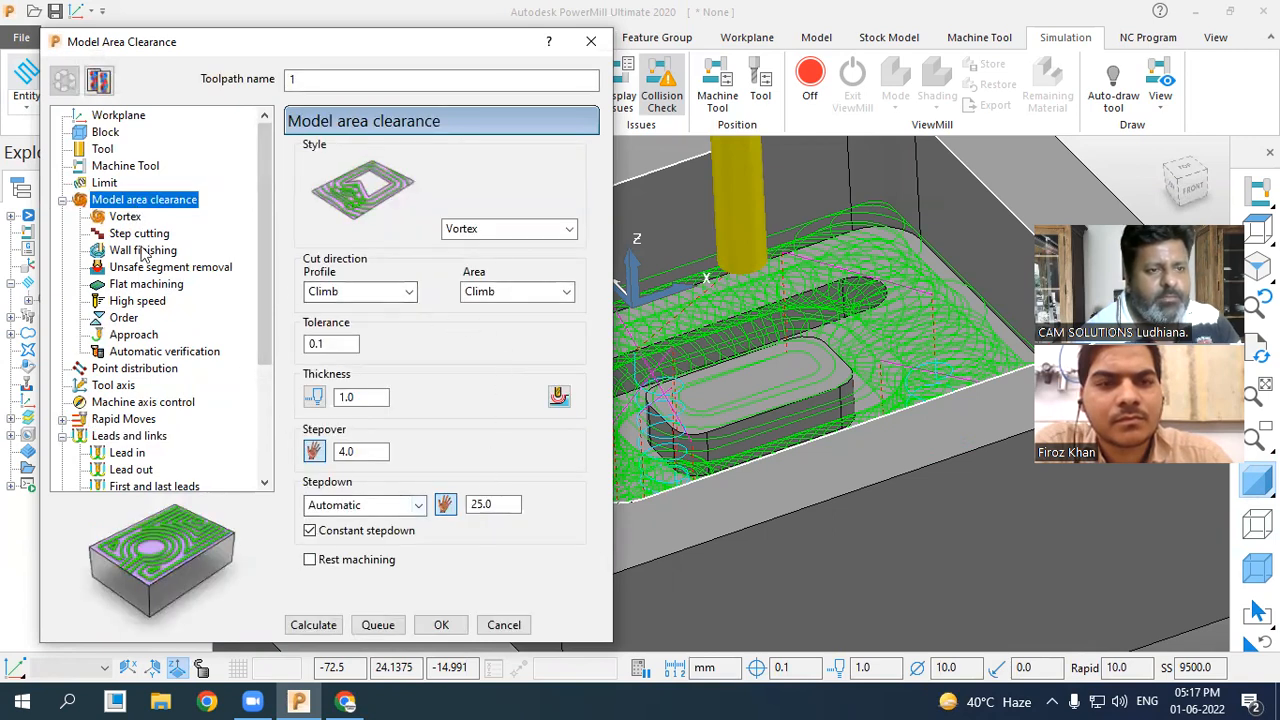
pyautogui.click(126, 217)
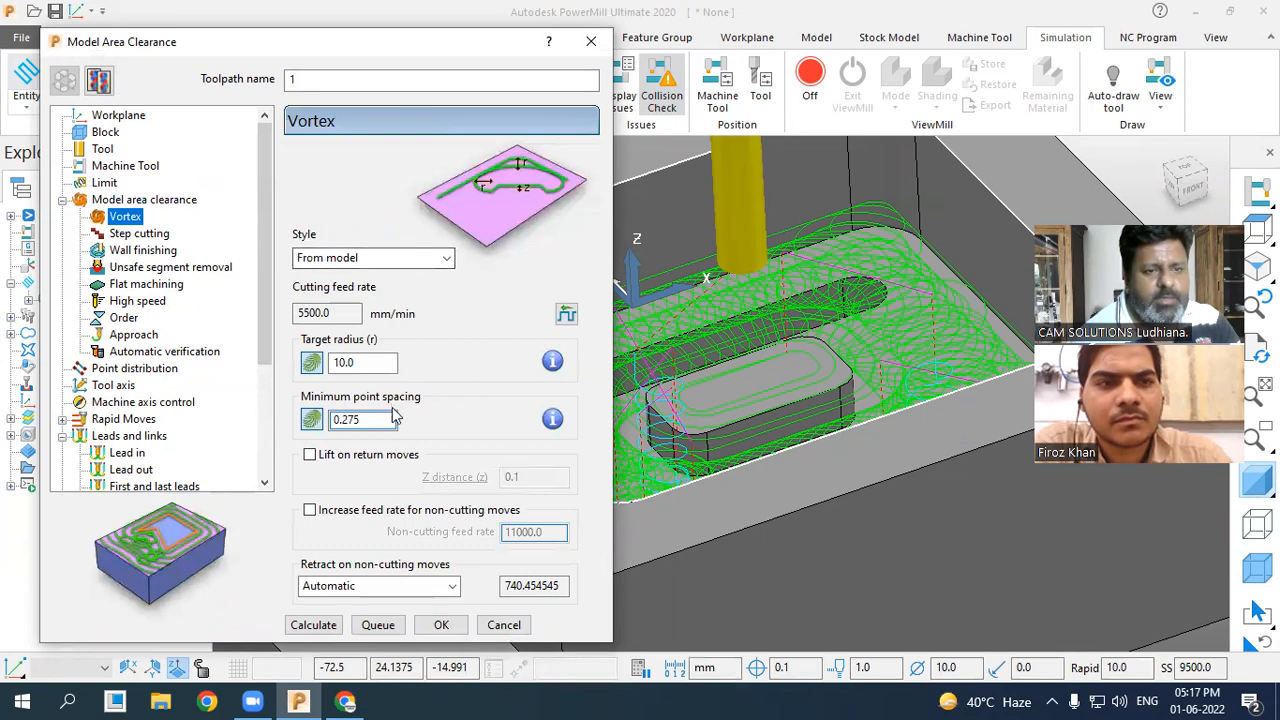
pyautogui.click(370, 420)
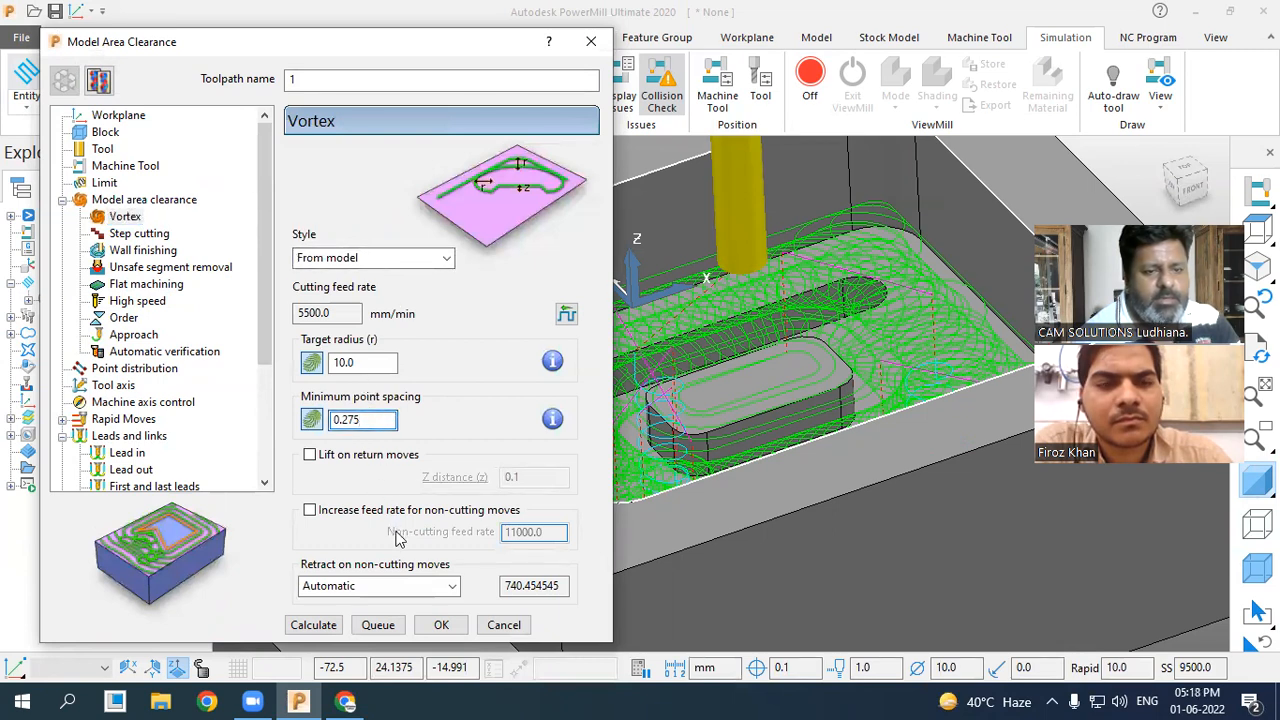
pyautogui.click(385, 592)
pyautogui.click(381, 592)
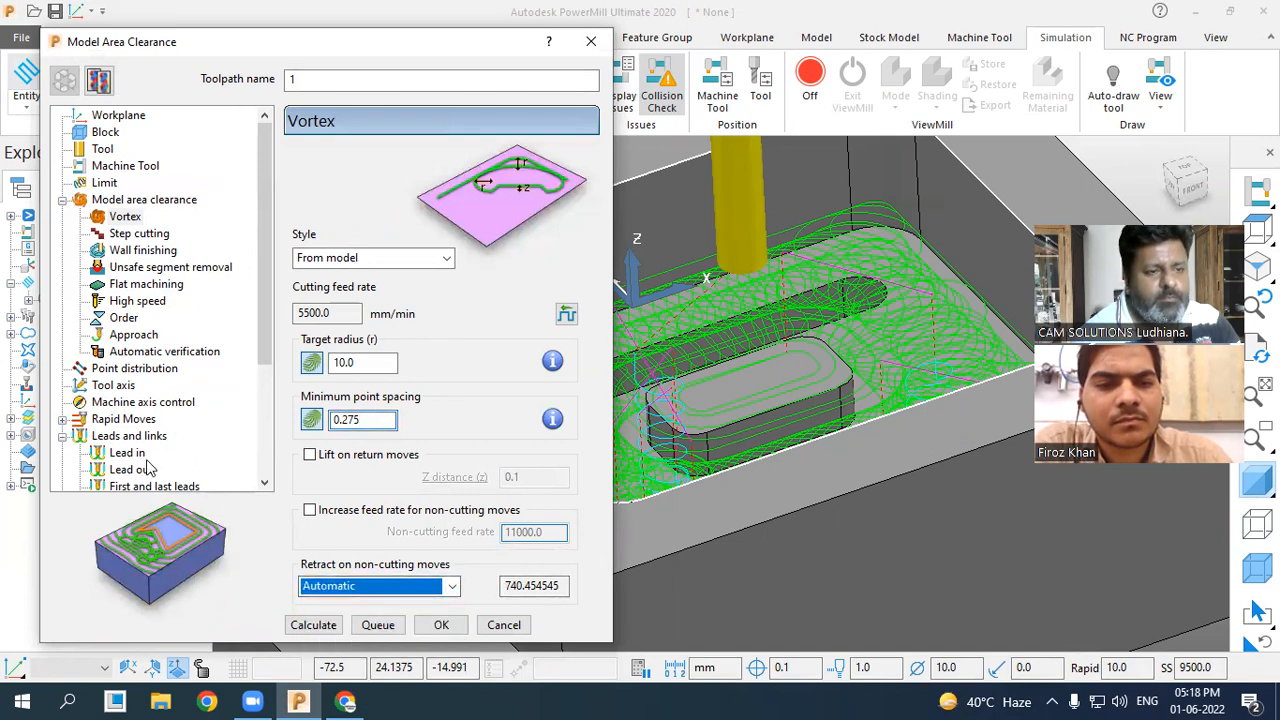
pyautogui.click(128, 453)
pyautogui.scroll(-3, 135, 452)
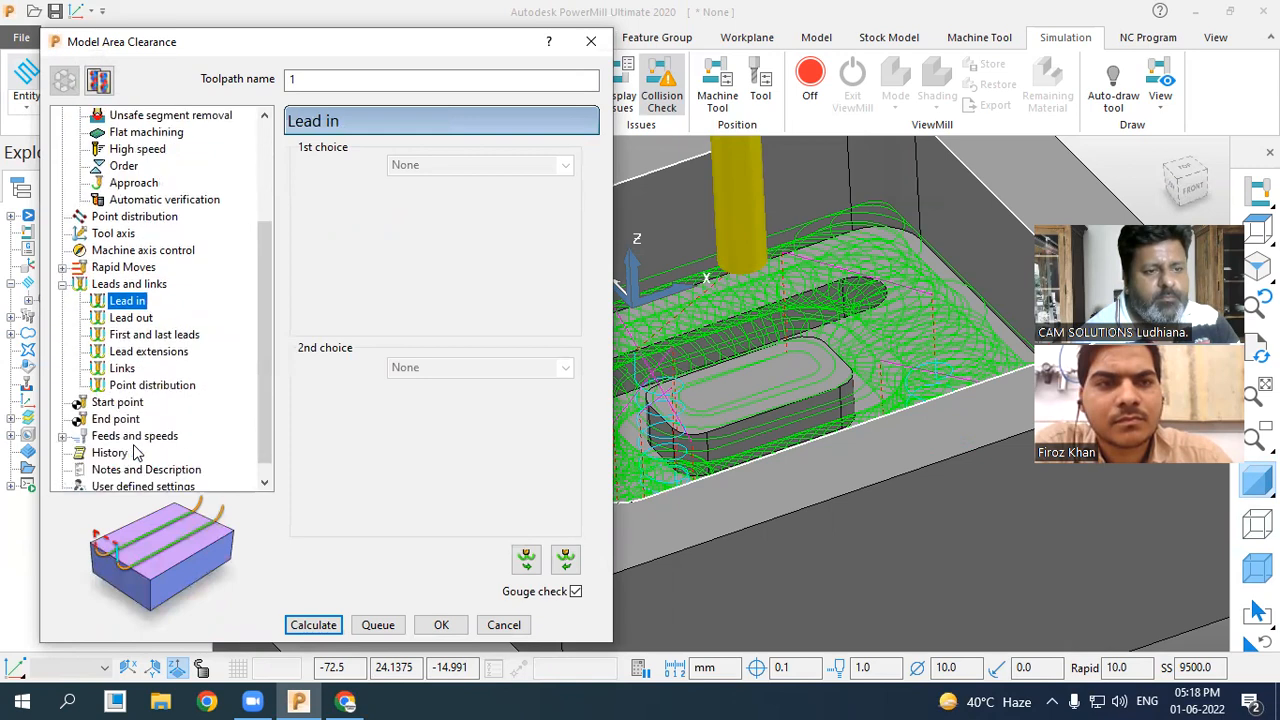
pyautogui.click(122, 369)
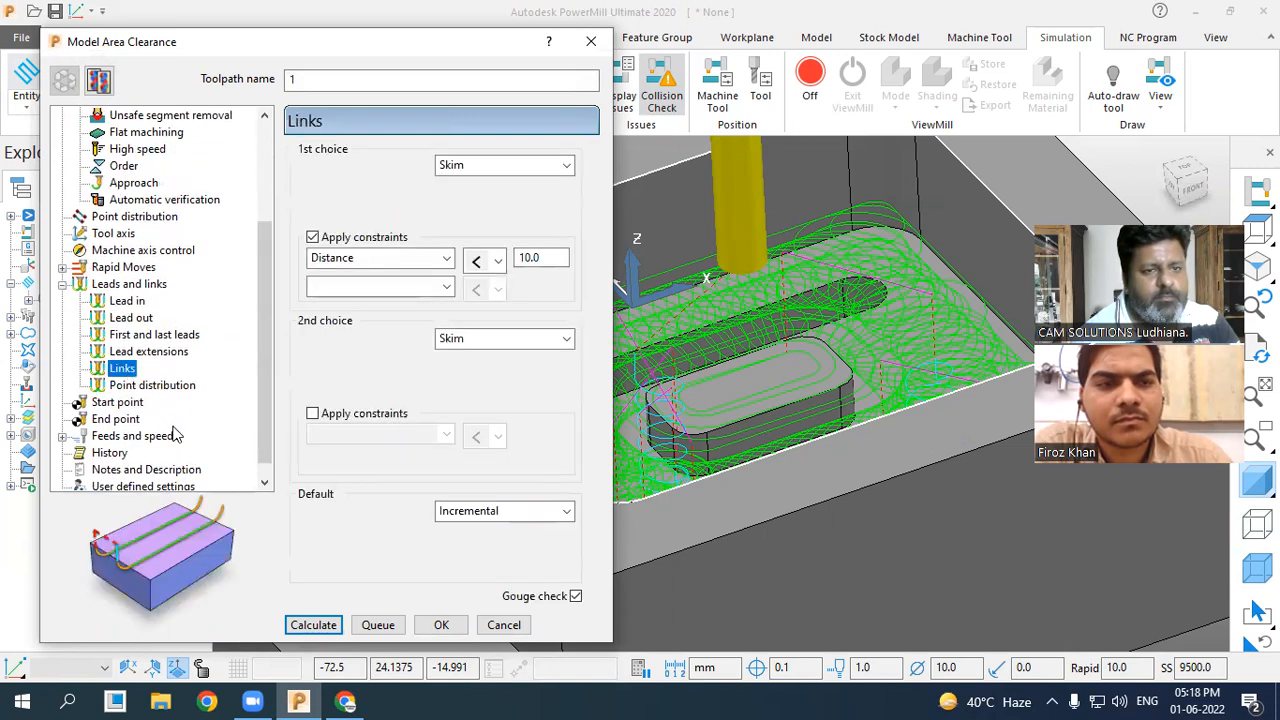
pyautogui.scroll(3, 100, 352)
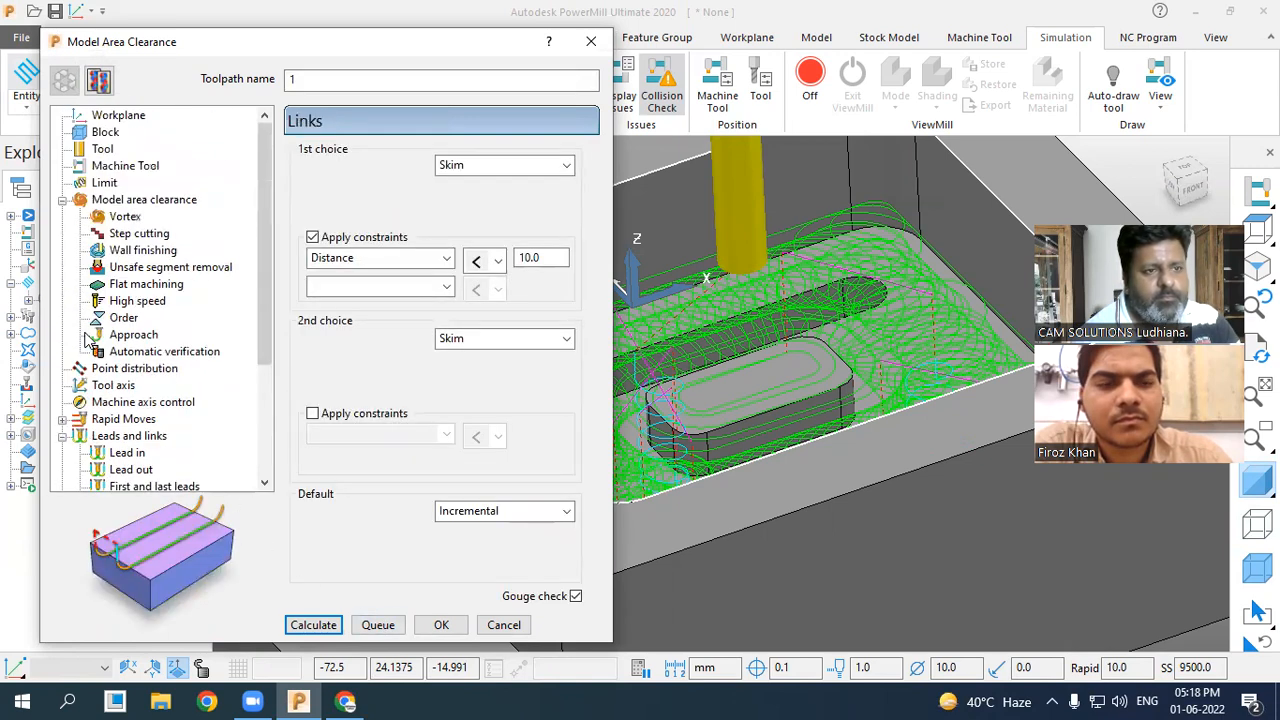
pyautogui.click(141, 202)
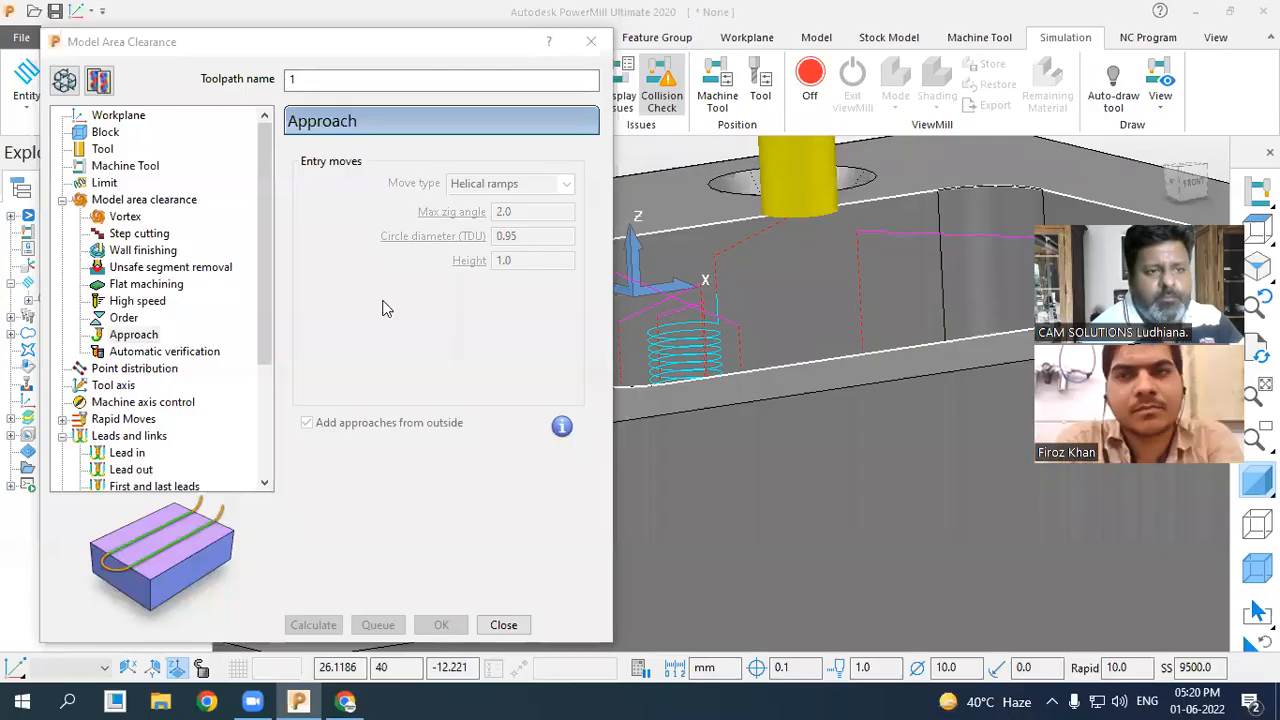
# Make toolpath 1 editable and set the max zig angle of its helical ramp entry moves to 1.0.
pyautogui.click(150, 338)
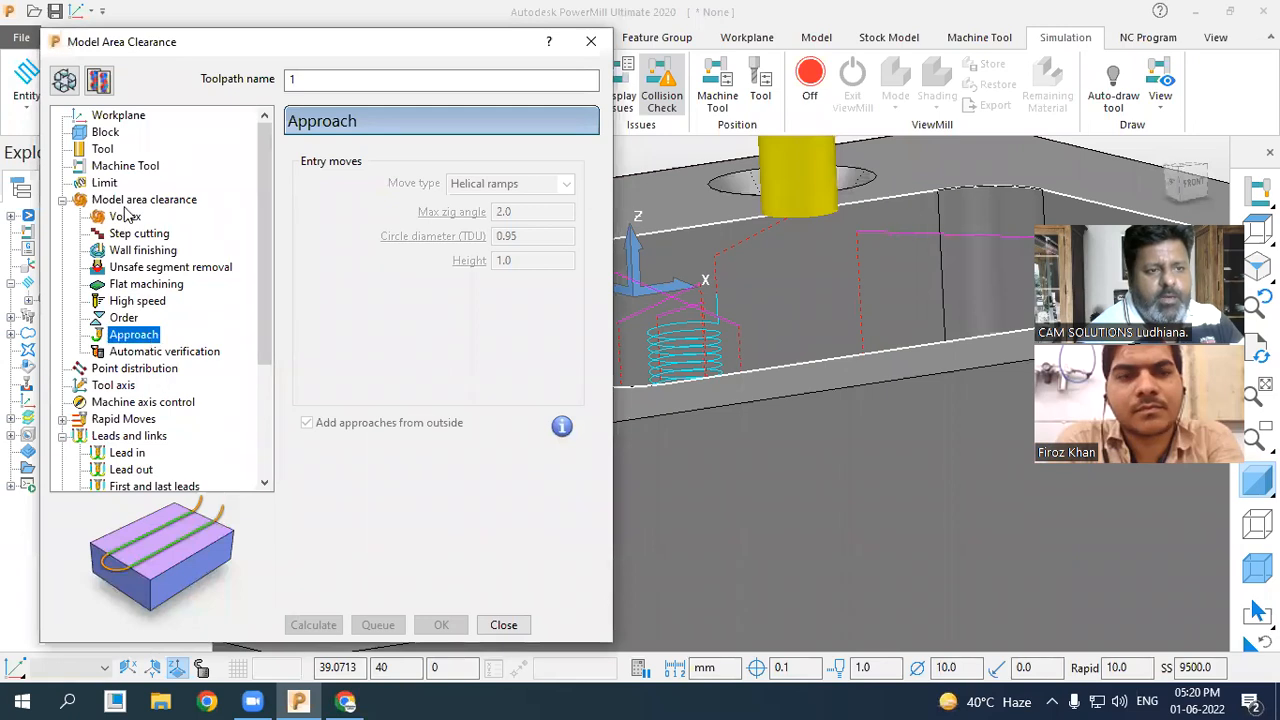
pyautogui.click(118, 200)
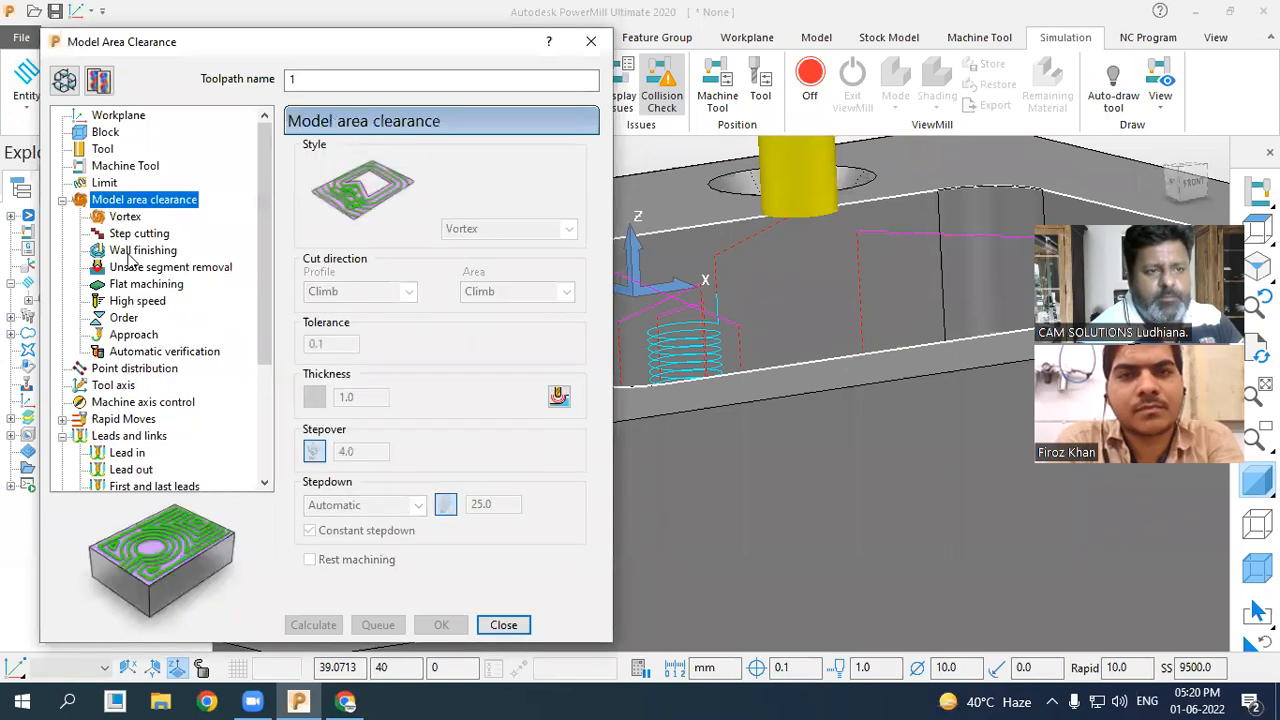
pyautogui.click(64, 80)
pyautogui.click(133, 334)
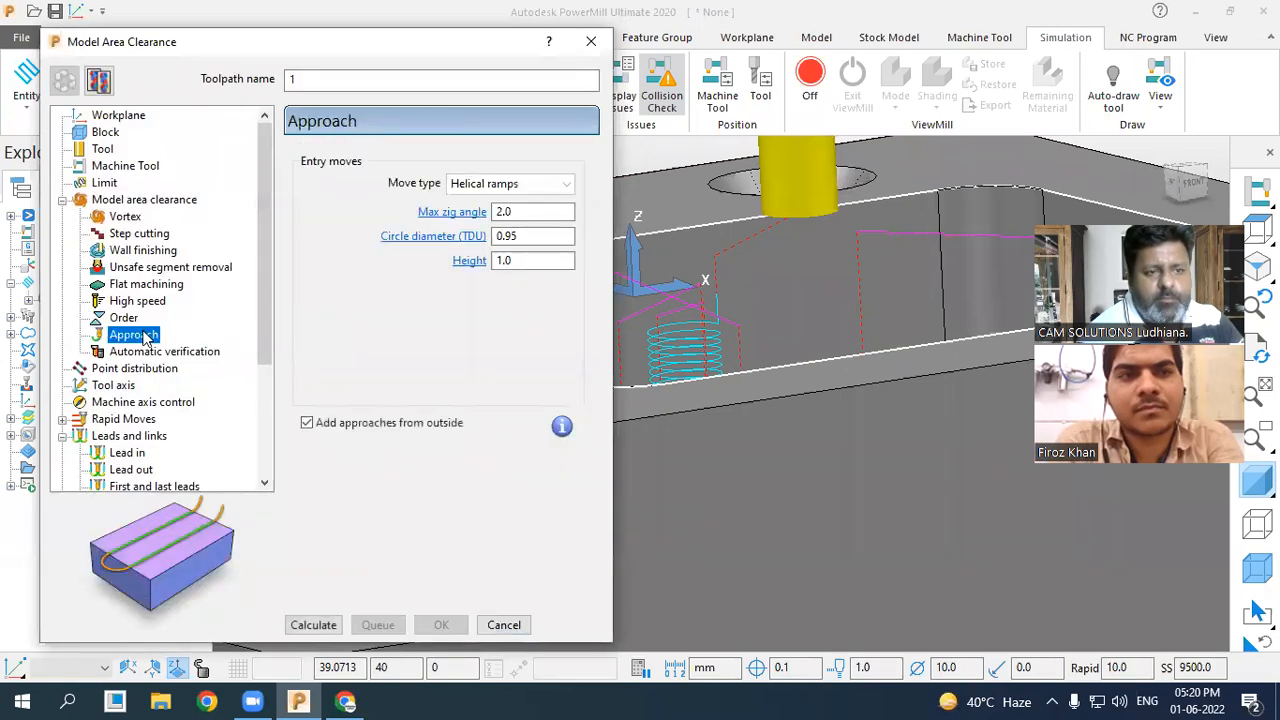
pyautogui.click(521, 184)
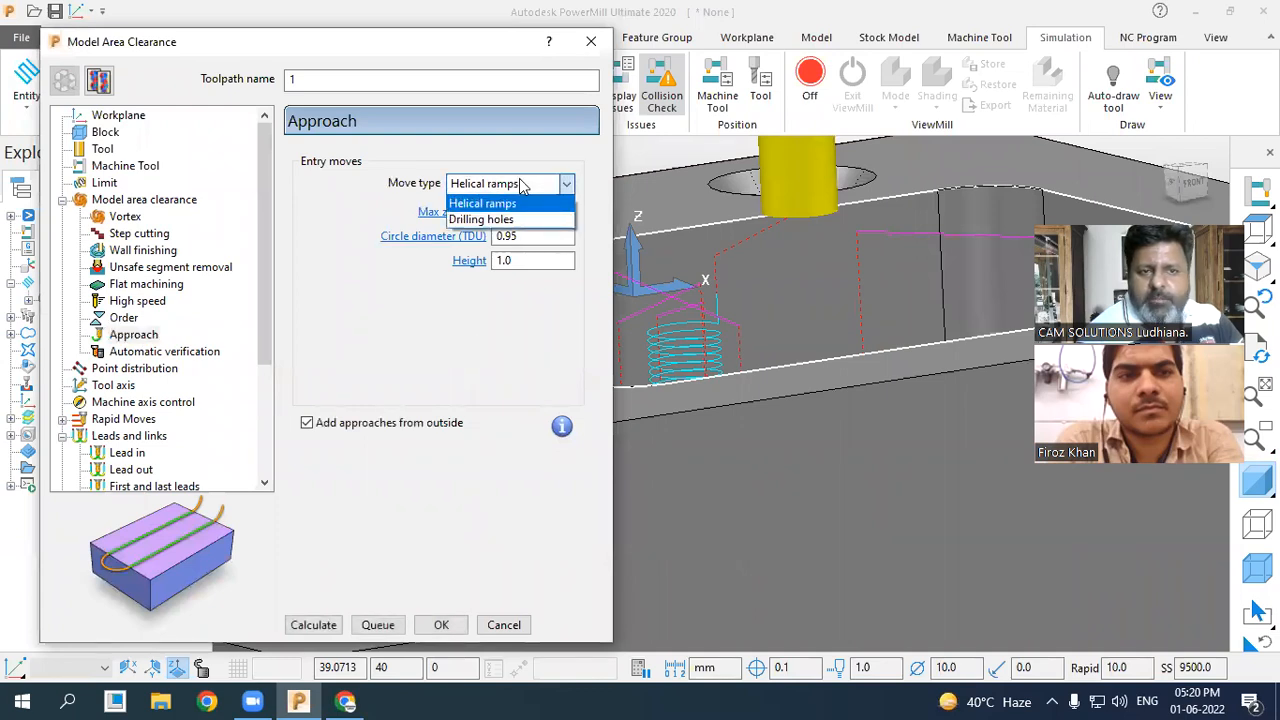
pyautogui.click(517, 203)
pyautogui.click(516, 211)
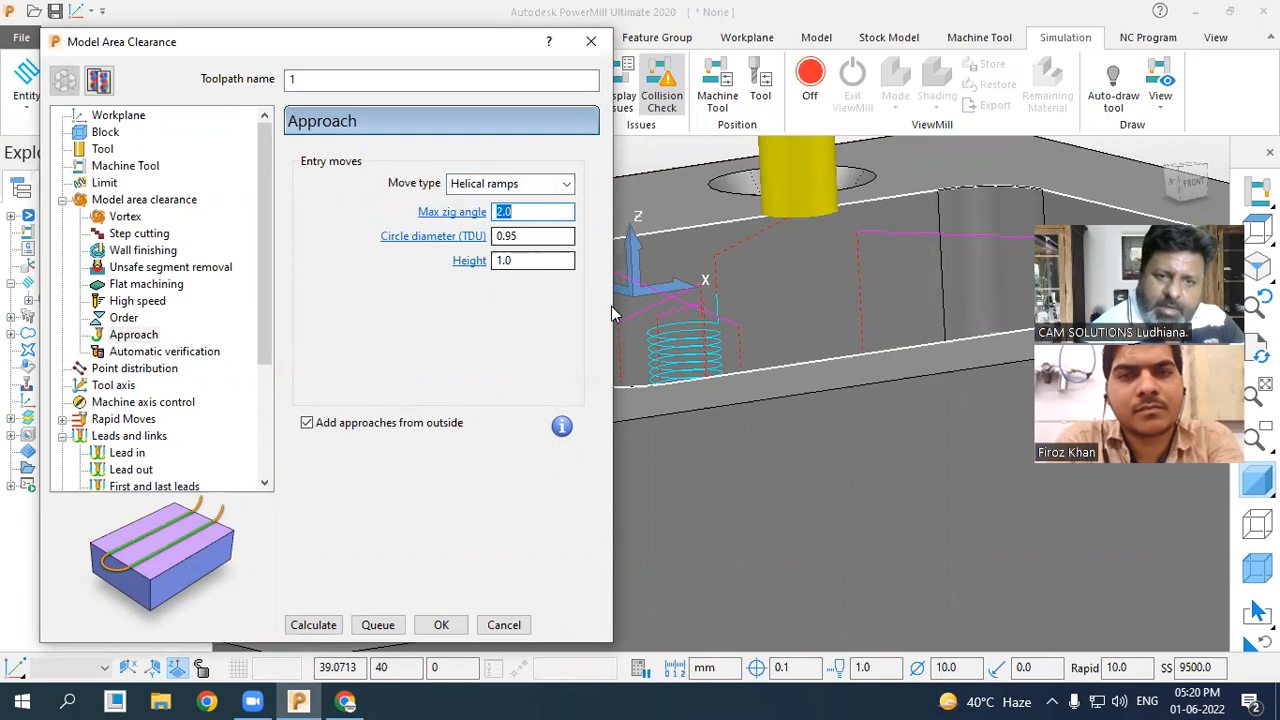
pyautogui.write('1')
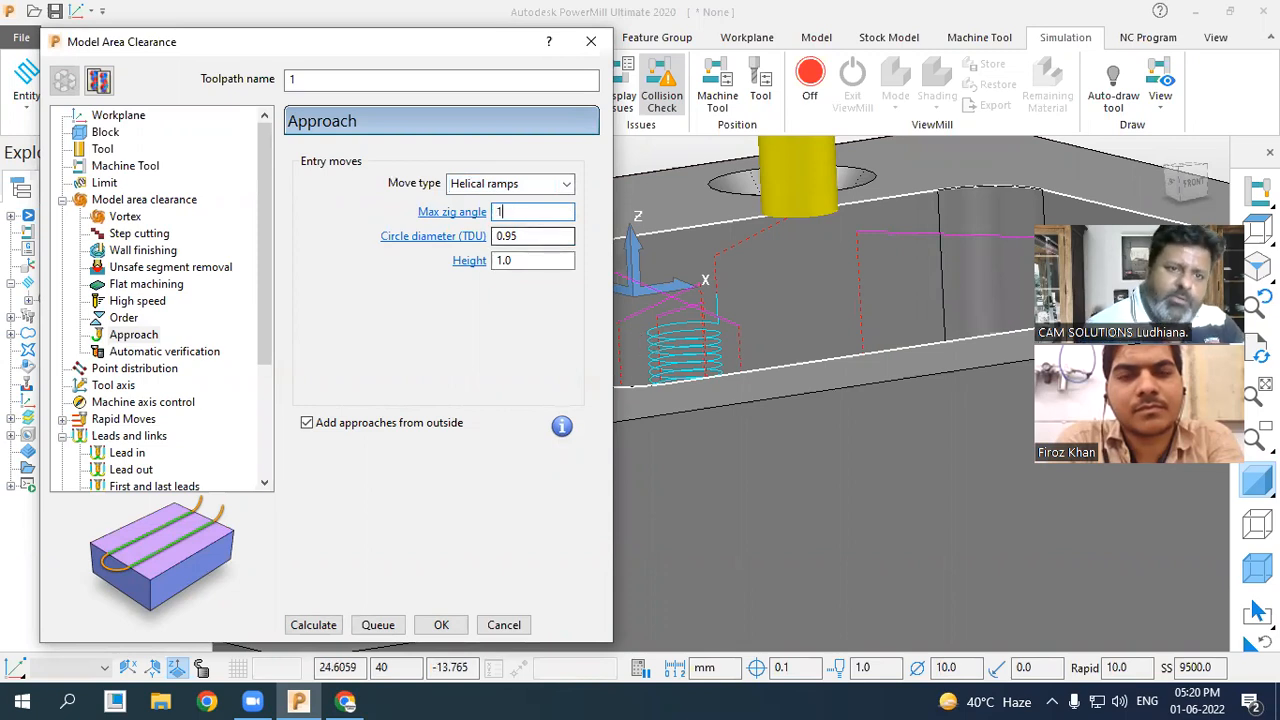
# Set the helical ramp height to 2.0, recalculate toolpath 1, and inspect the helical entries in the large pocket.
pyautogui.click(560, 261)
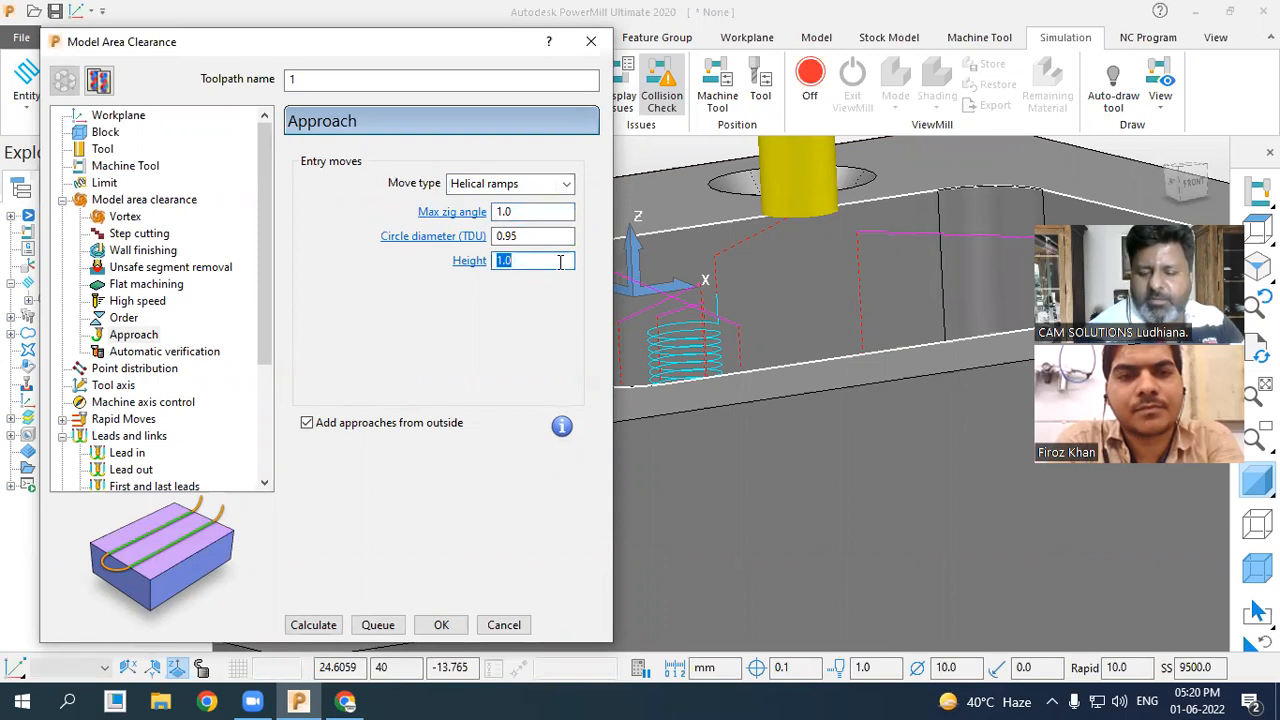
pyautogui.click(312, 625)
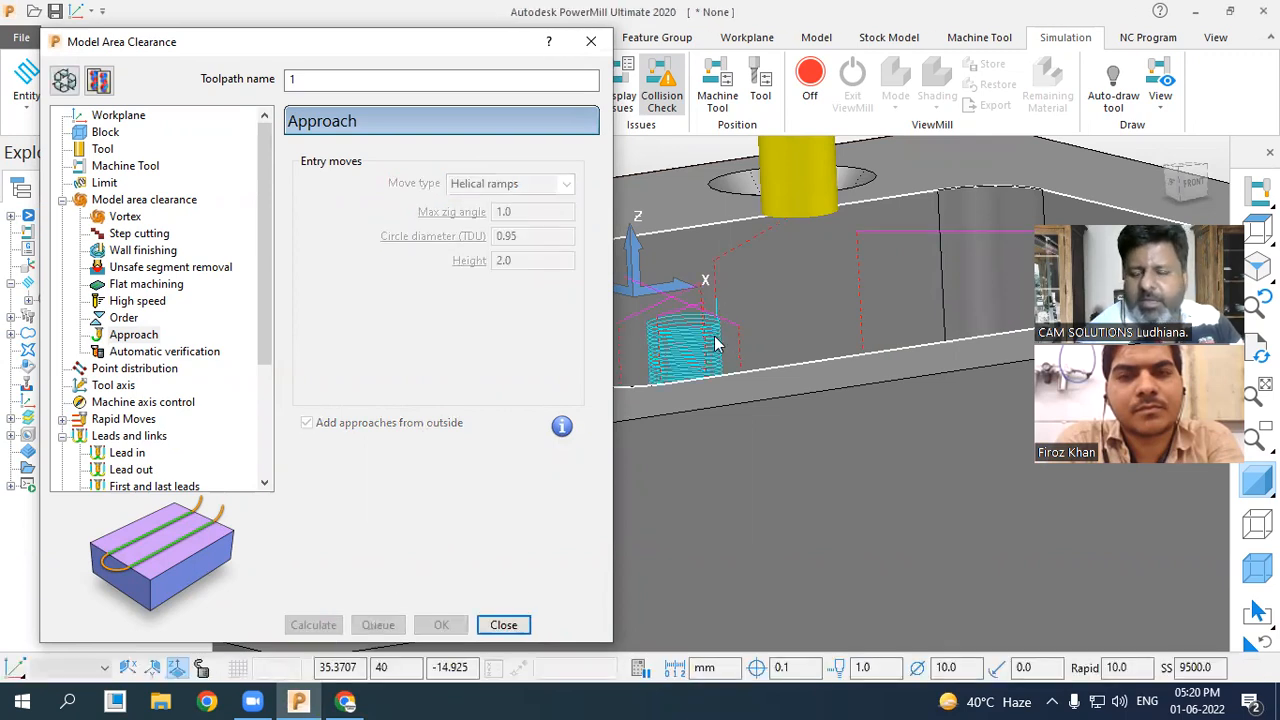
pyautogui.moveTo(819, 332); pyautogui.dragTo(637, 560, button='middle')
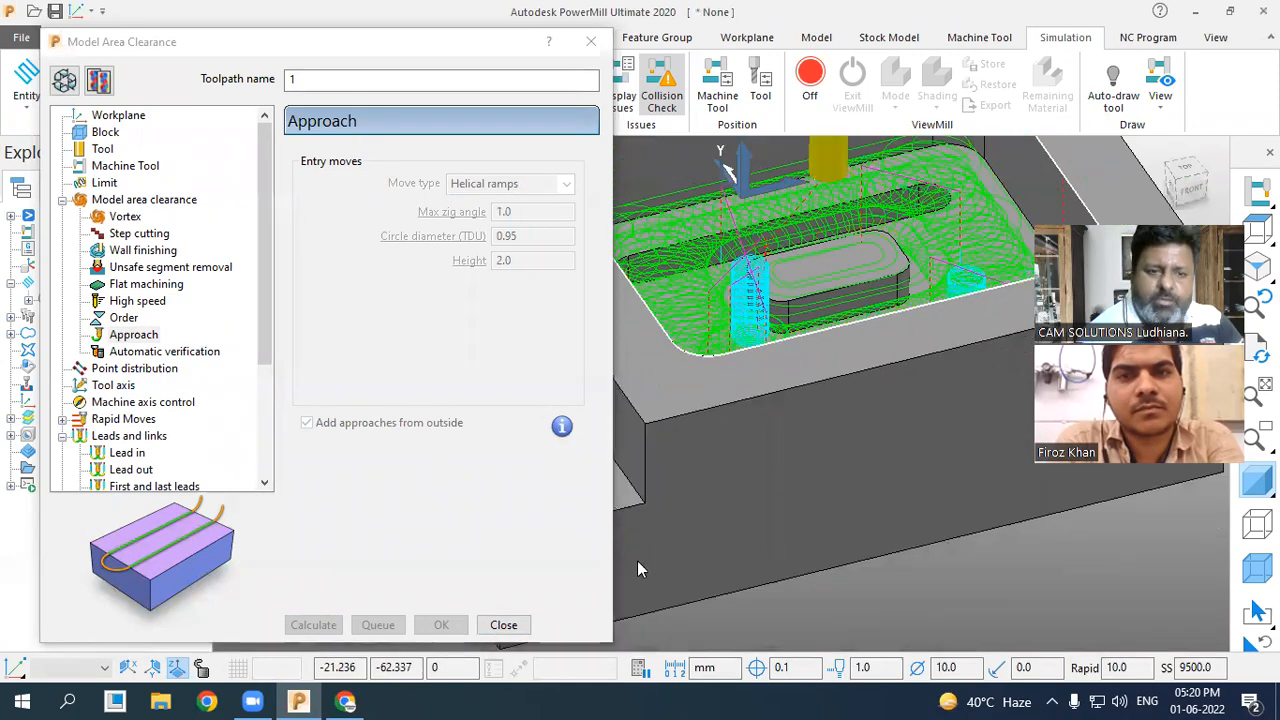
pyautogui.click(504, 625)
# Turn on ViewMill in fixed direction mode with rainbow shading to show the stock block.
pyautogui.scroll(-3, 463, 613)
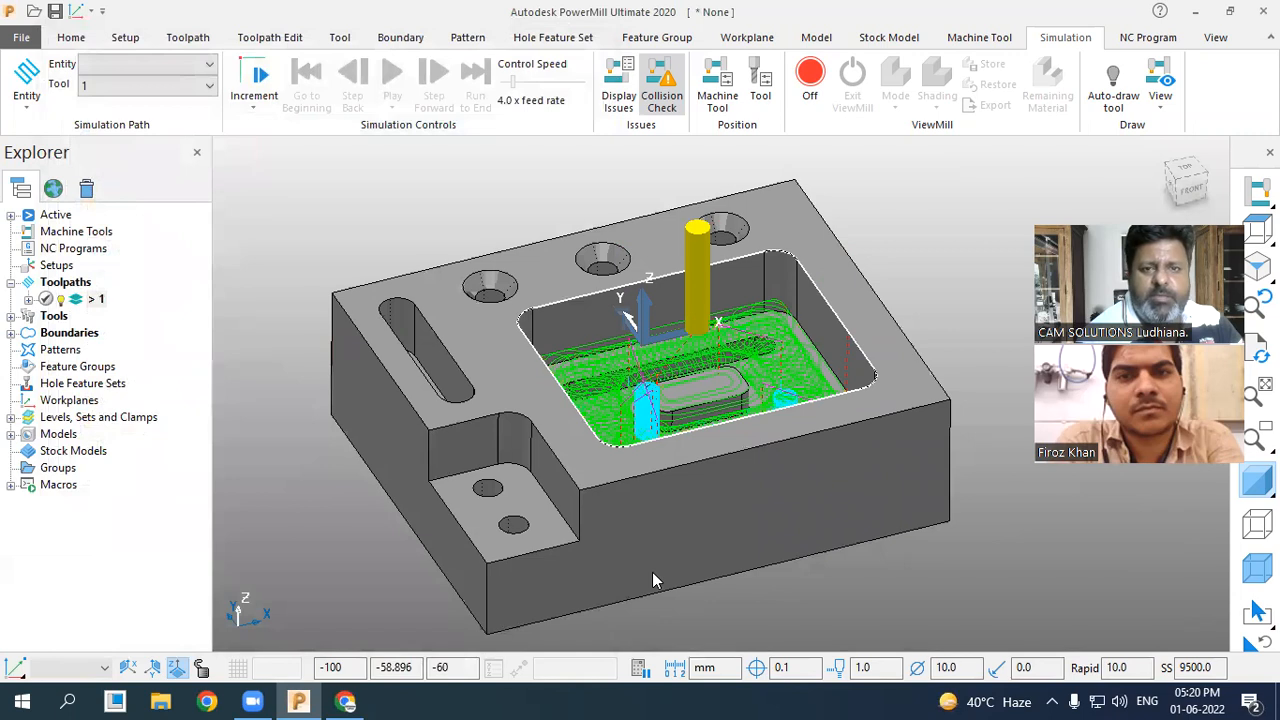
pyautogui.click(812, 75)
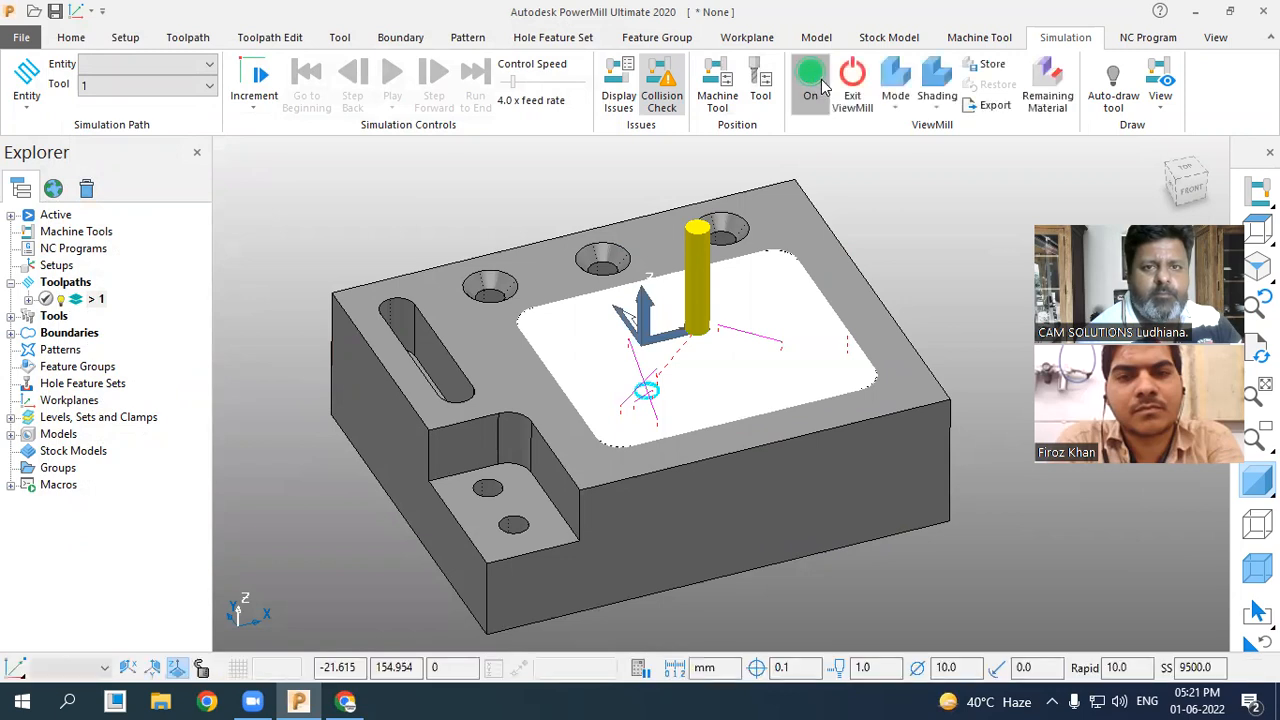
pyautogui.click(895, 92)
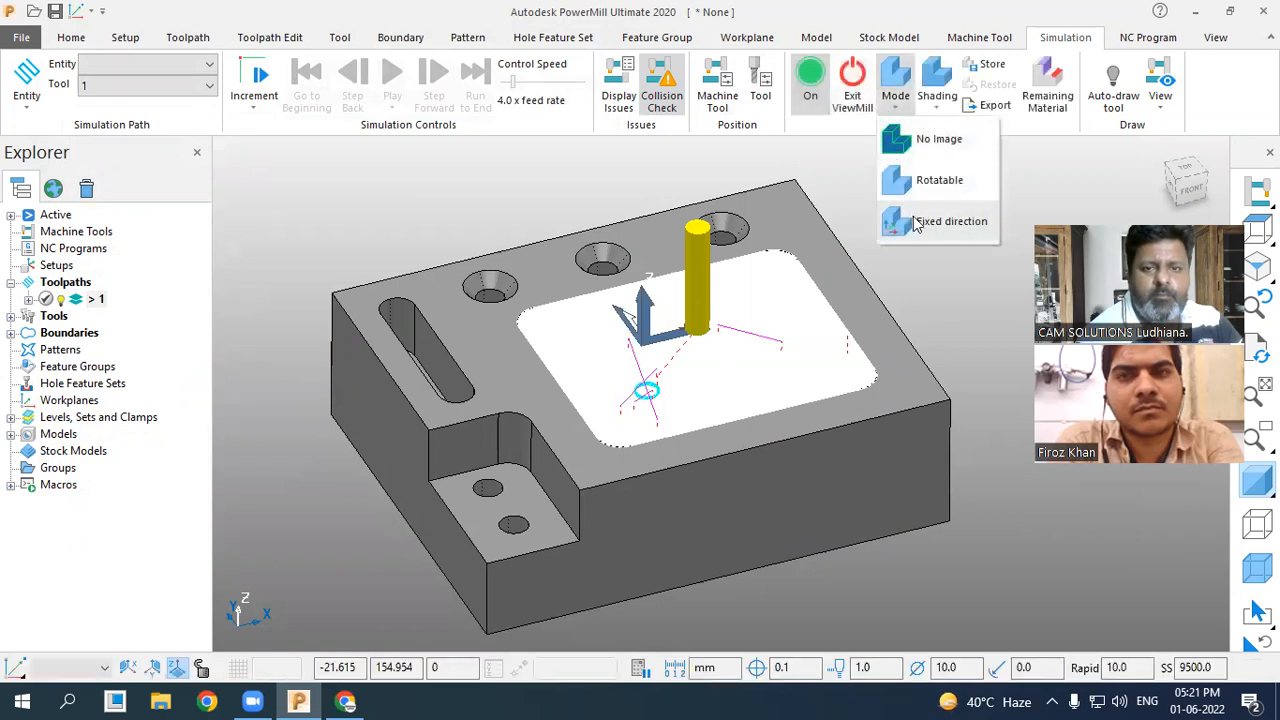
pyautogui.click(918, 222)
pyautogui.click(937, 95)
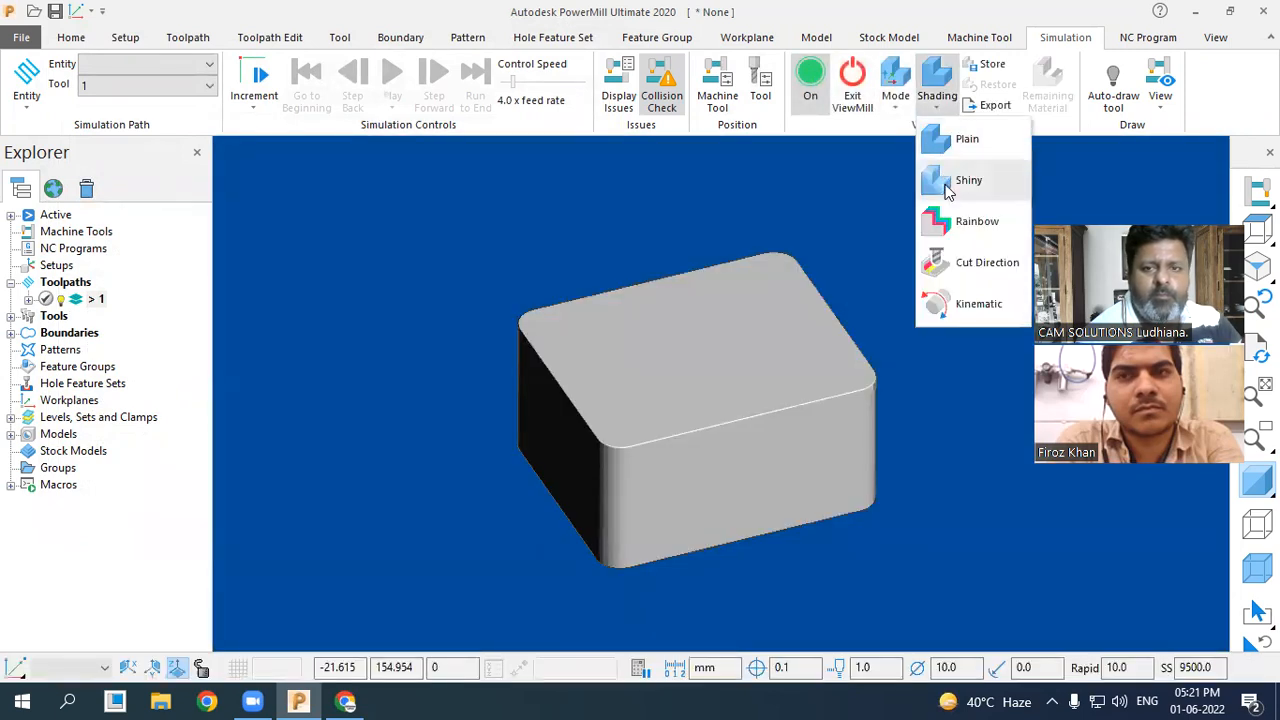
pyautogui.click(962, 224)
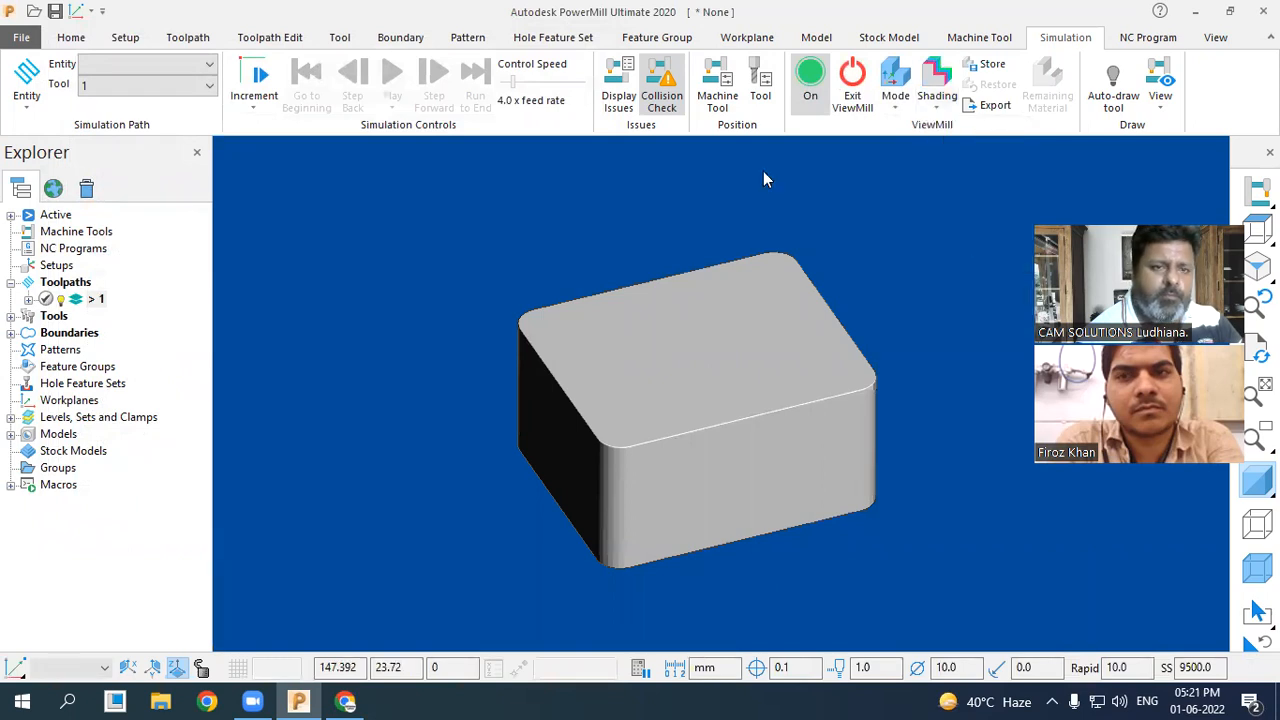
# Load toolpath 1 as the simulation entity and play its stock removal at 7.0 x feed rate.
pyautogui.click(132, 74)
pyautogui.click(165, 135)
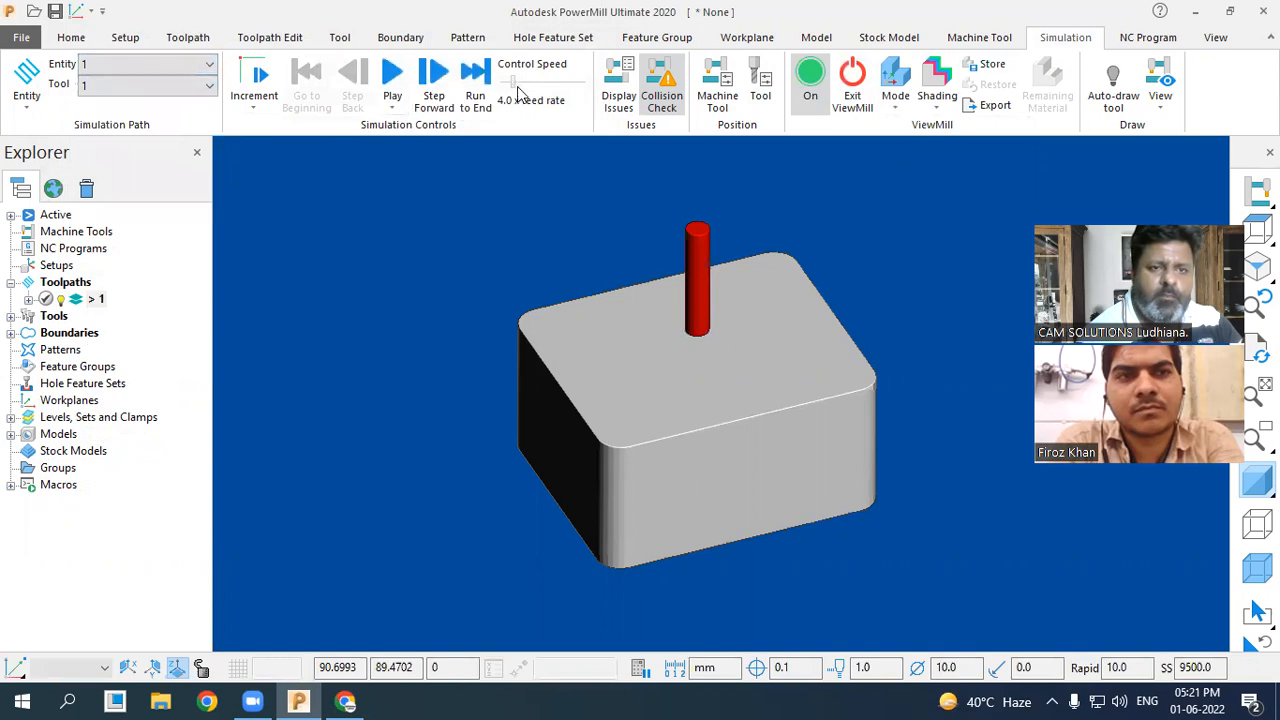
pyautogui.click(389, 78)
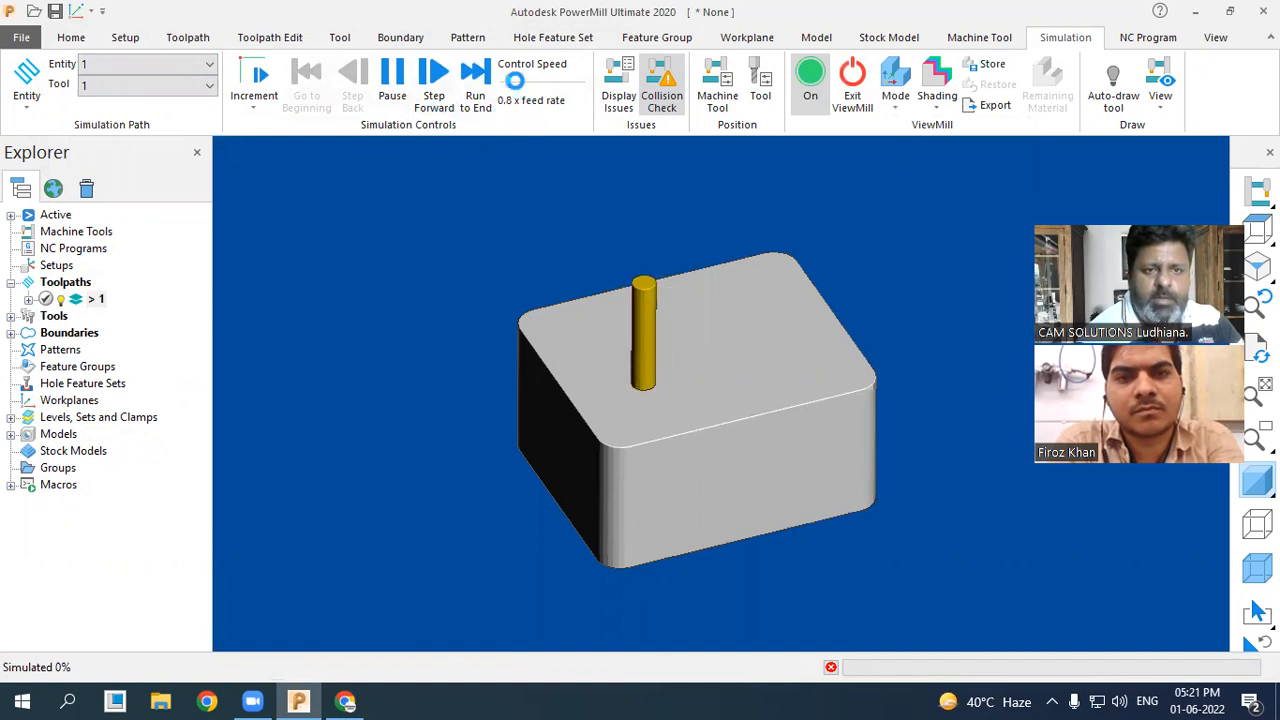
pyautogui.click(515, 81)
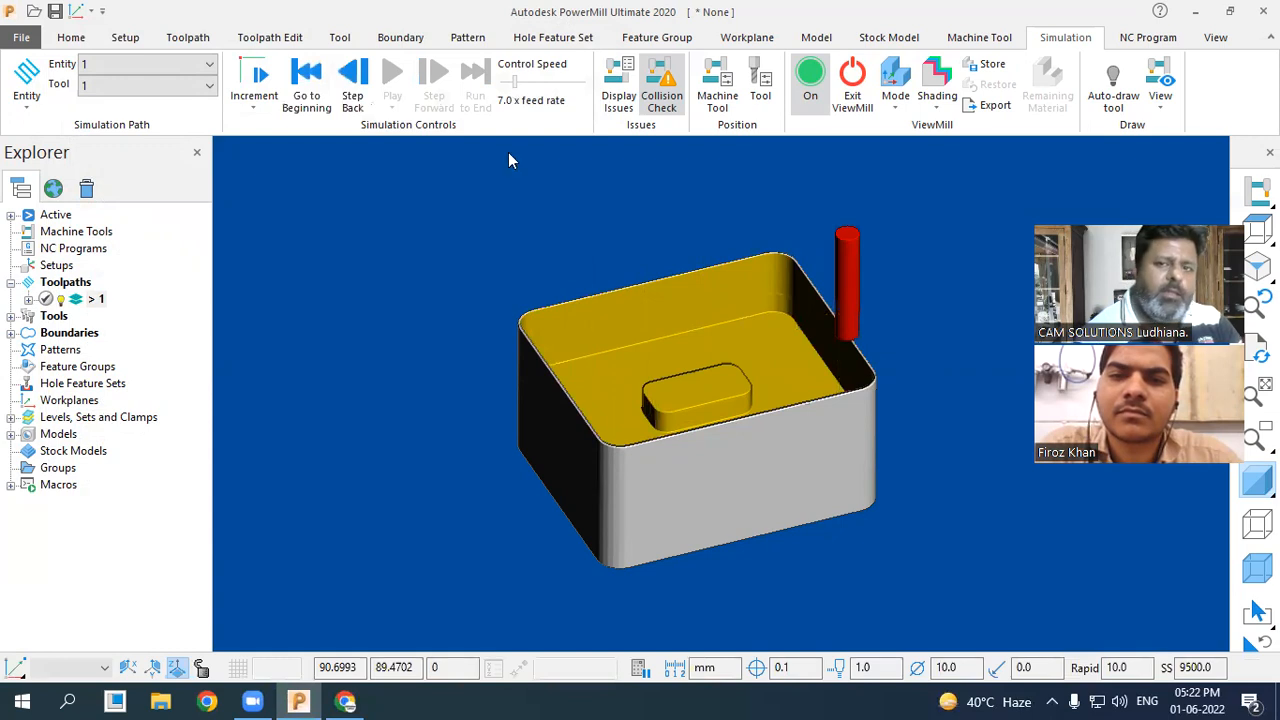
# Exit ViewMill, confirming the end of the session, and inspect toolpath 1 in the large pocket from another angle.
pyautogui.click(851, 88)
pyautogui.click(837, 132)
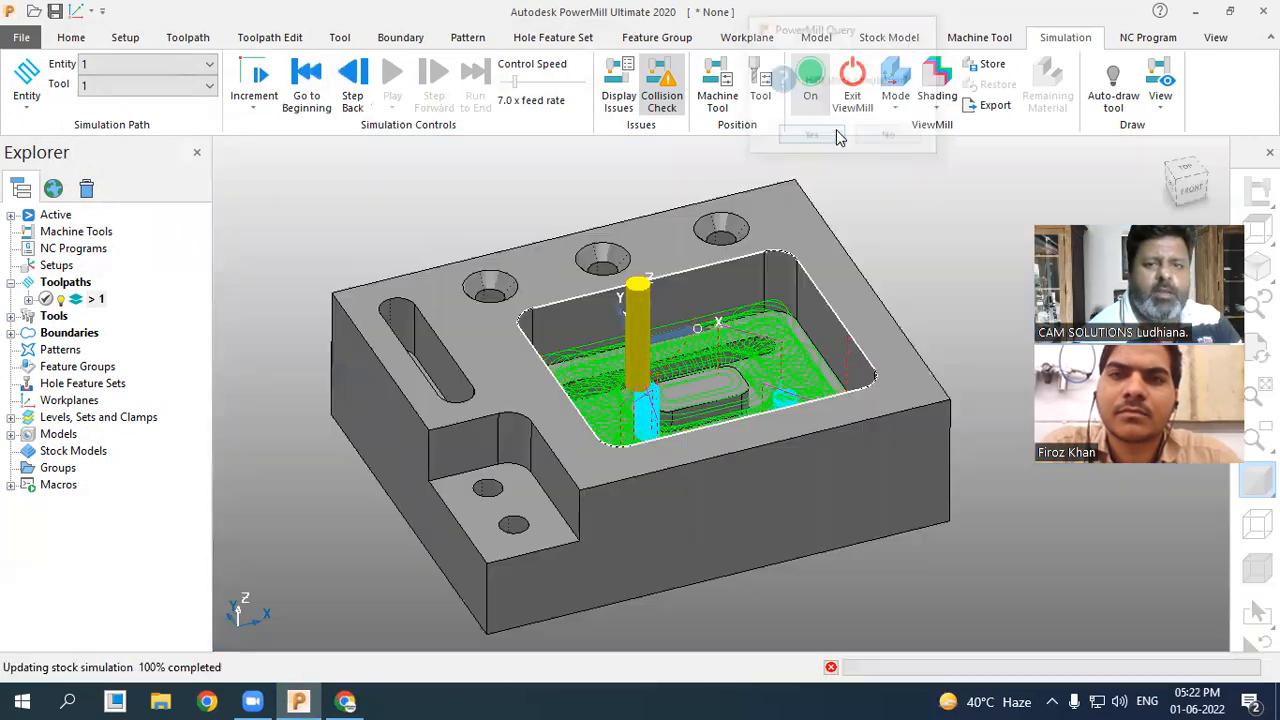
pyautogui.moveTo(770, 490); pyautogui.dragTo(901, 459, button='middle')
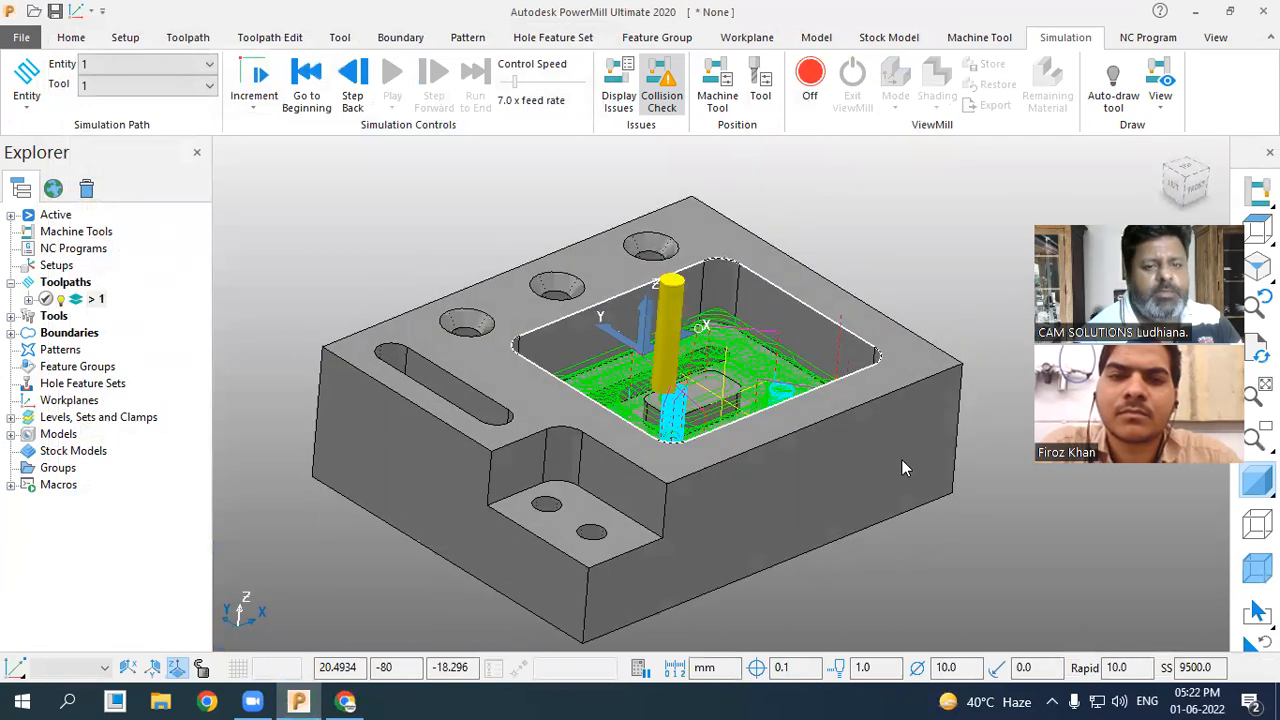
pyautogui.moveTo(790, 290)
pyautogui.mouseDown(button='middle')
pyautogui.moveTo(800, 277)
pyautogui.moveTo(767, 284)
pyautogui.mouseUp(button='middle')
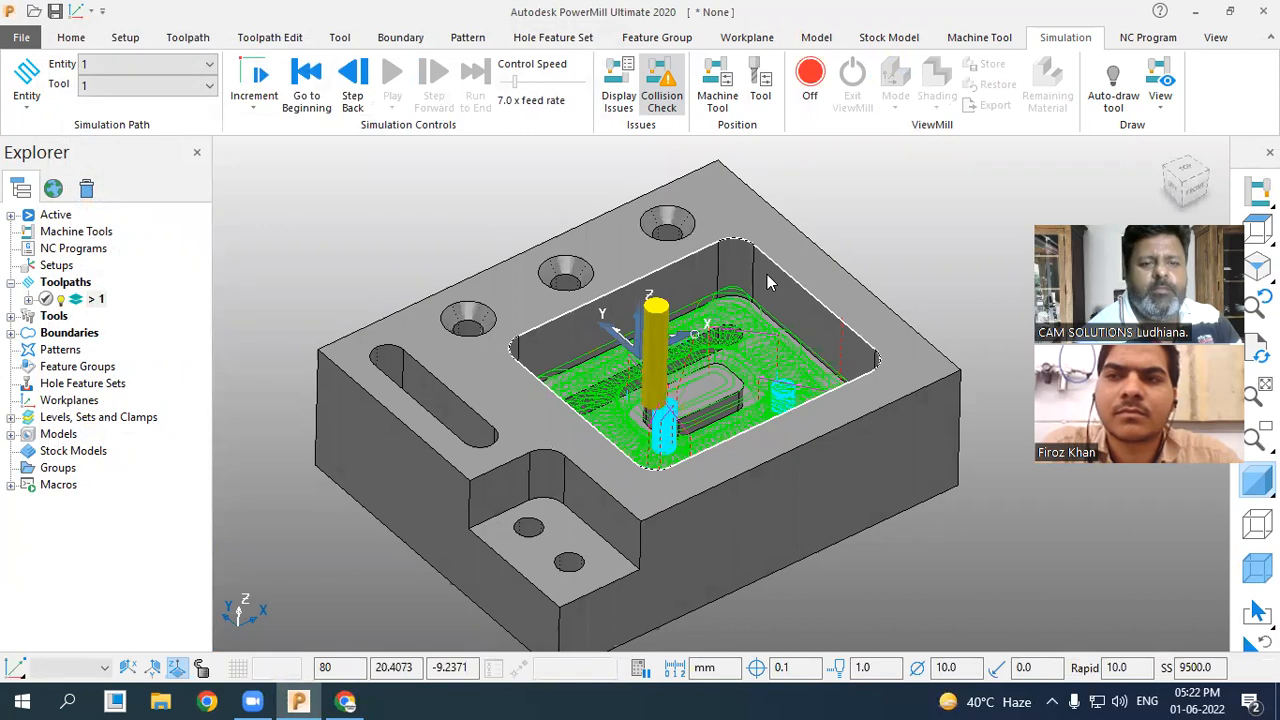